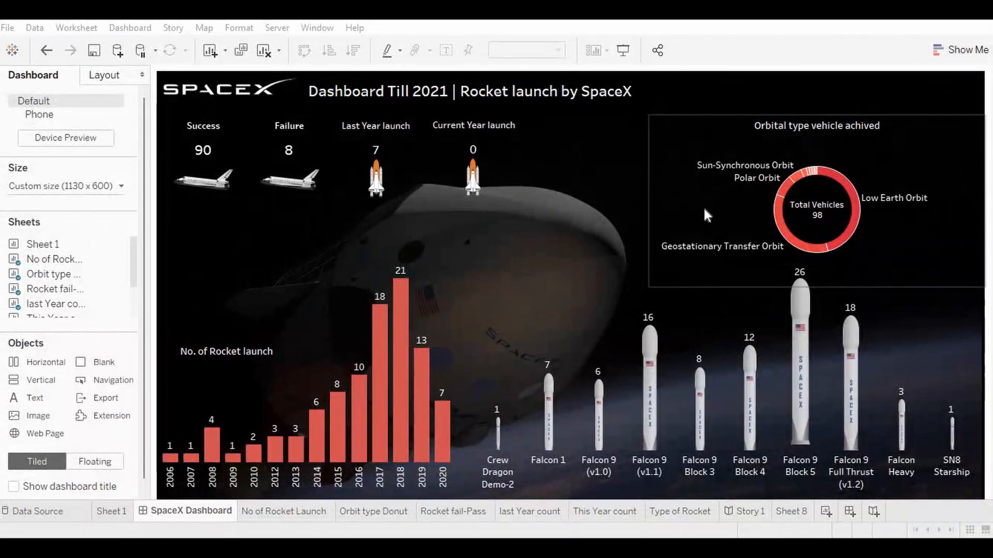
Step: Switch to the SpaceX Pract workbook and open the No of Rocket Launch sheet
mouse_move(214, 137)
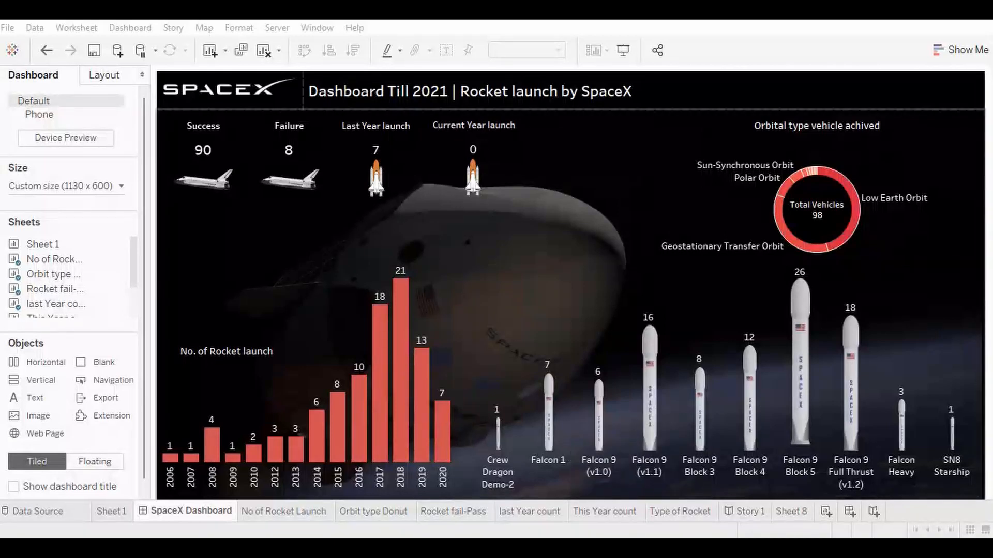
mouse_move(745, 548)
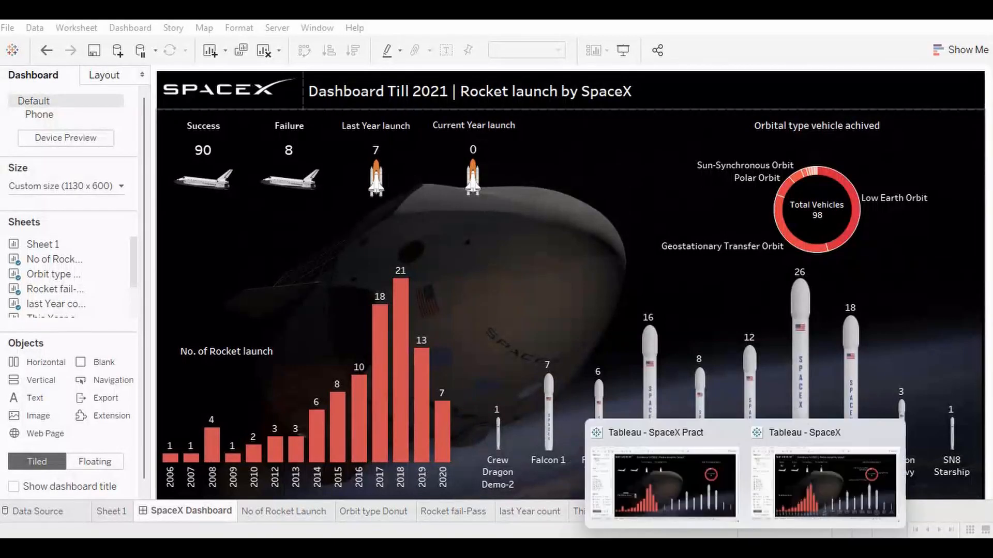
click(799, 472)
mouse_move(745, 548)
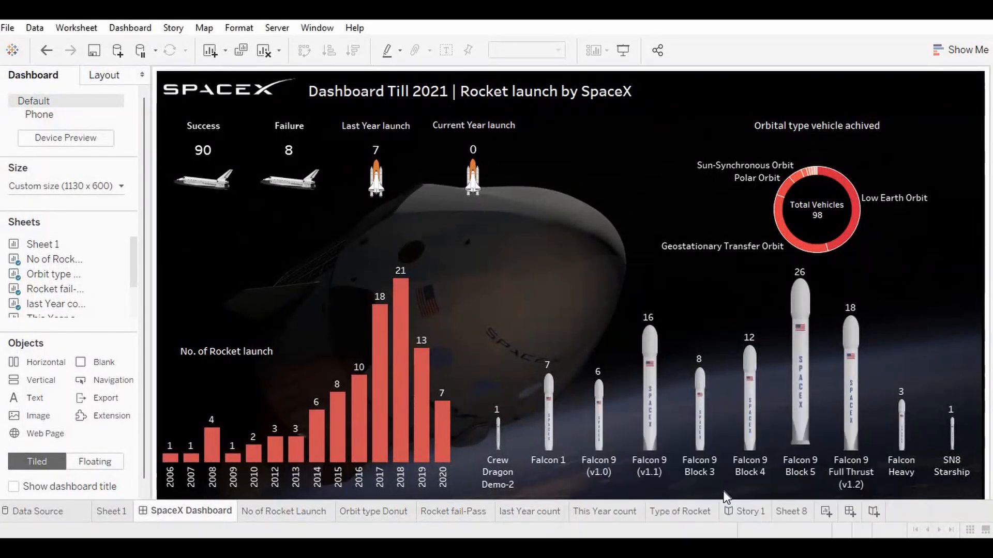
click(685, 470)
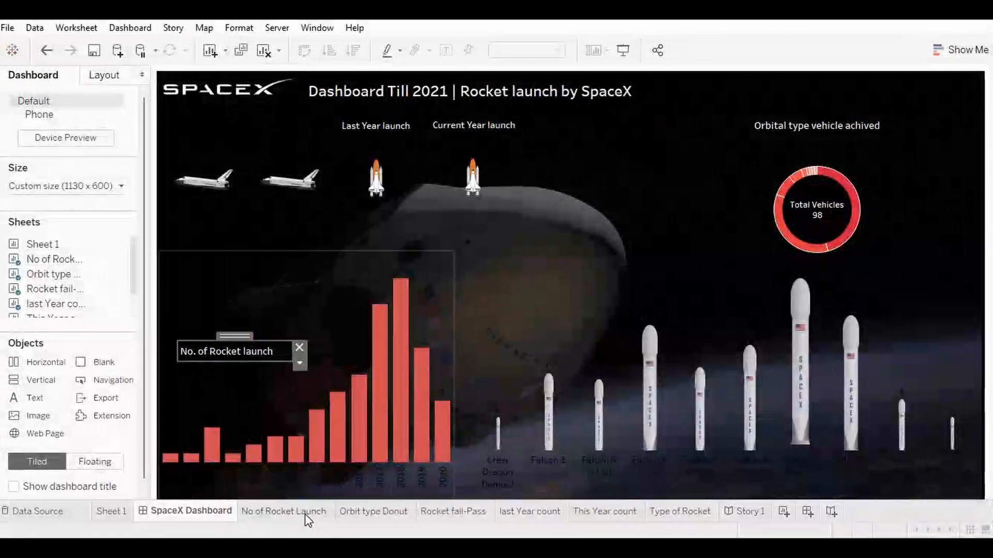
click(305, 513)
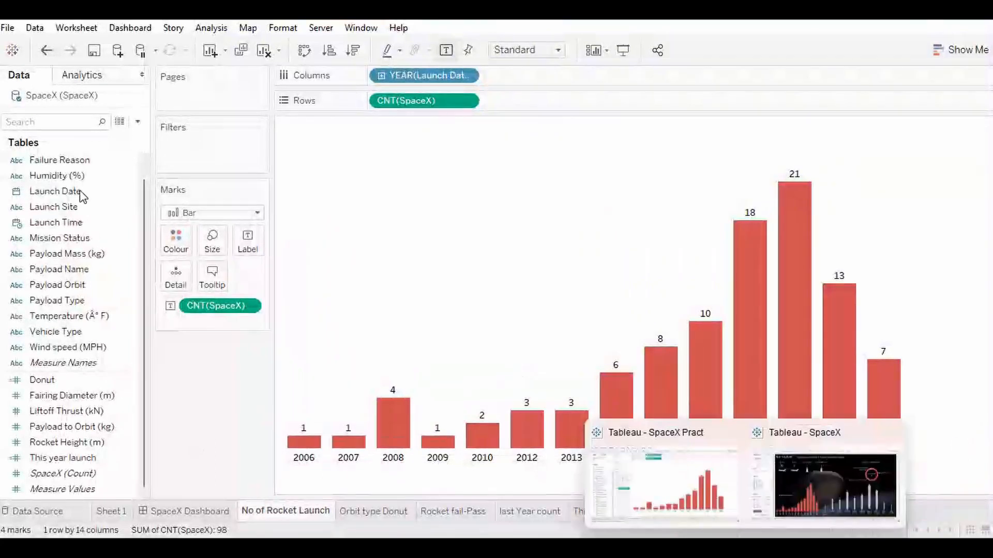
Step: Review the SpaceX data fields, from Failure Reason through Launch Date, Payload Orbit and Vehicle Type to SpaceX (Count)
click(83, 161)
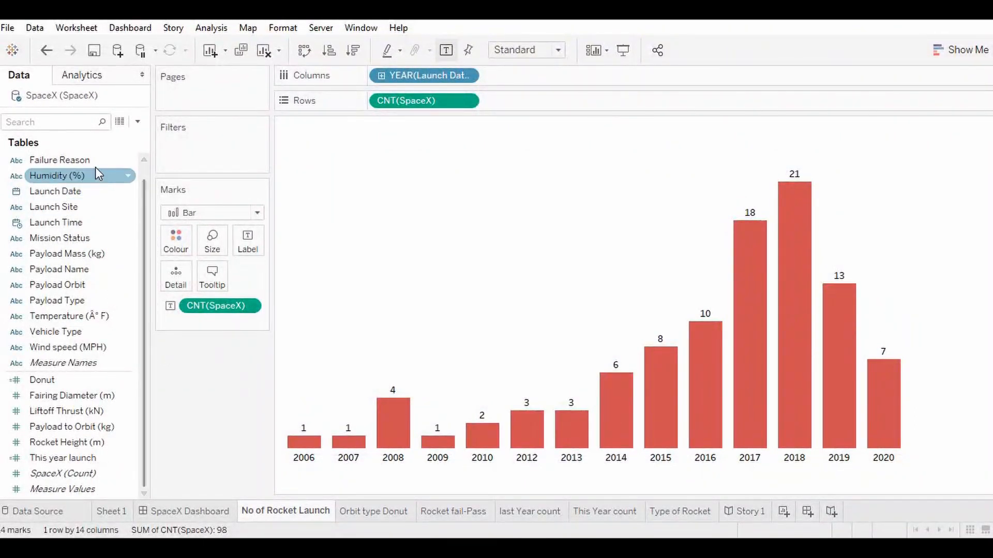
click(82, 160)
click(86, 191)
click(86, 207)
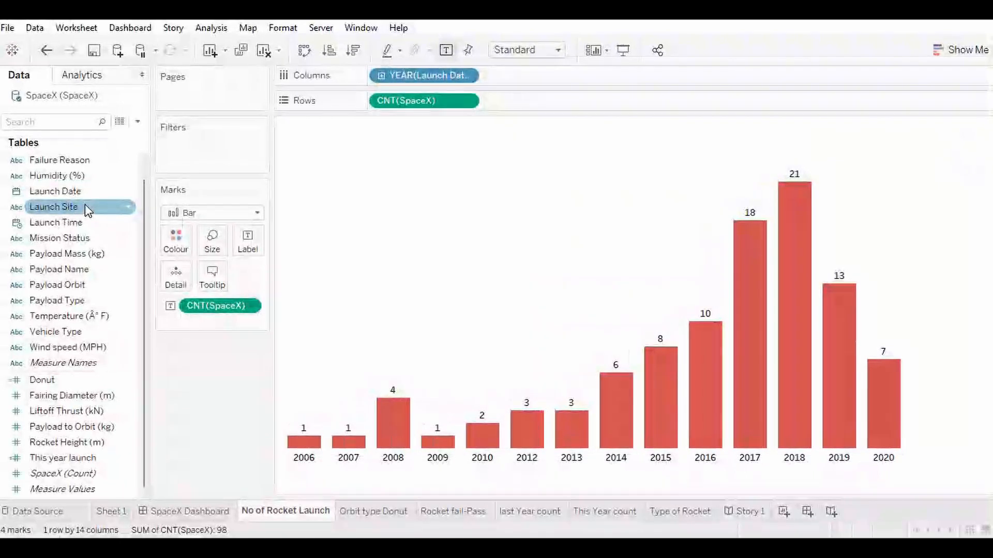
click(81, 194)
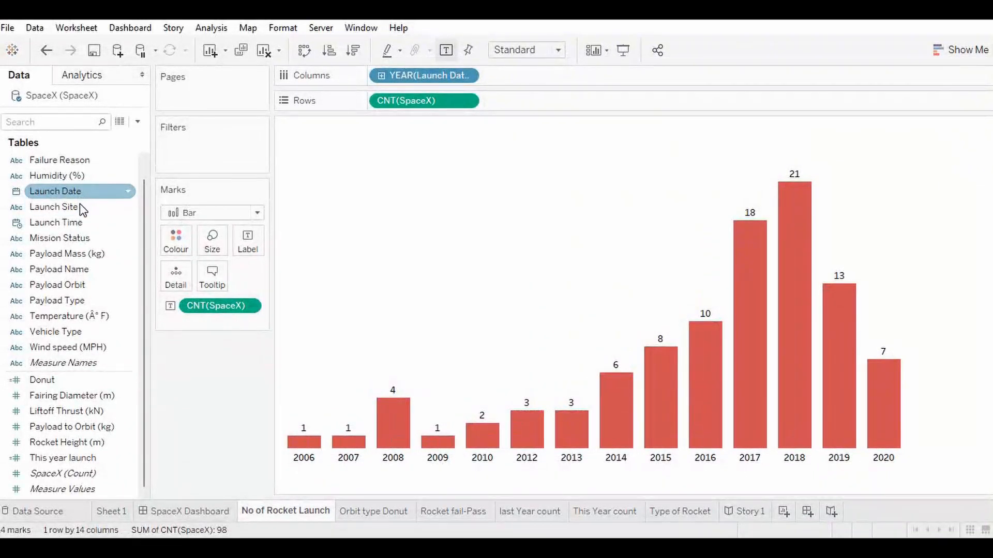
click(83, 208)
click(96, 238)
click(109, 268)
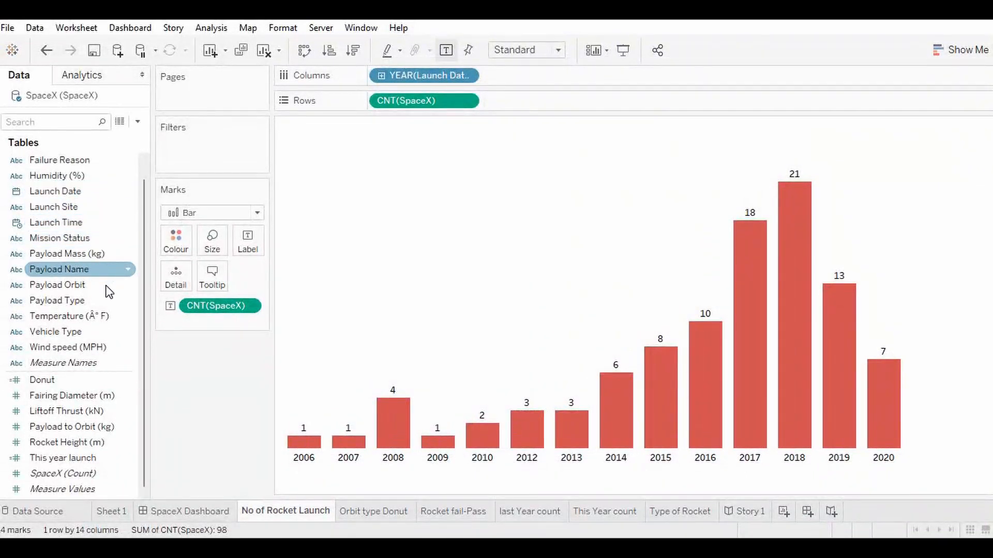
click(106, 285)
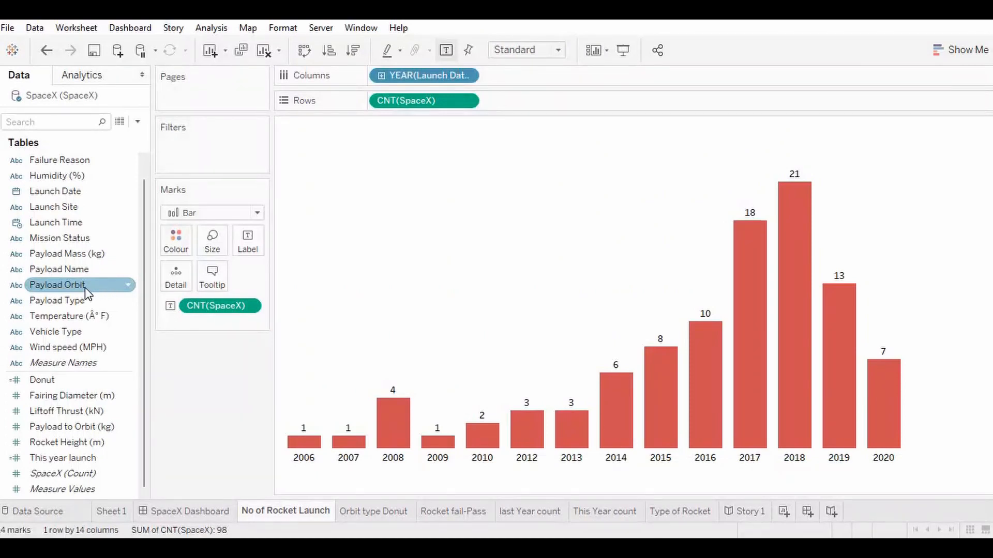
click(86, 301)
click(83, 321)
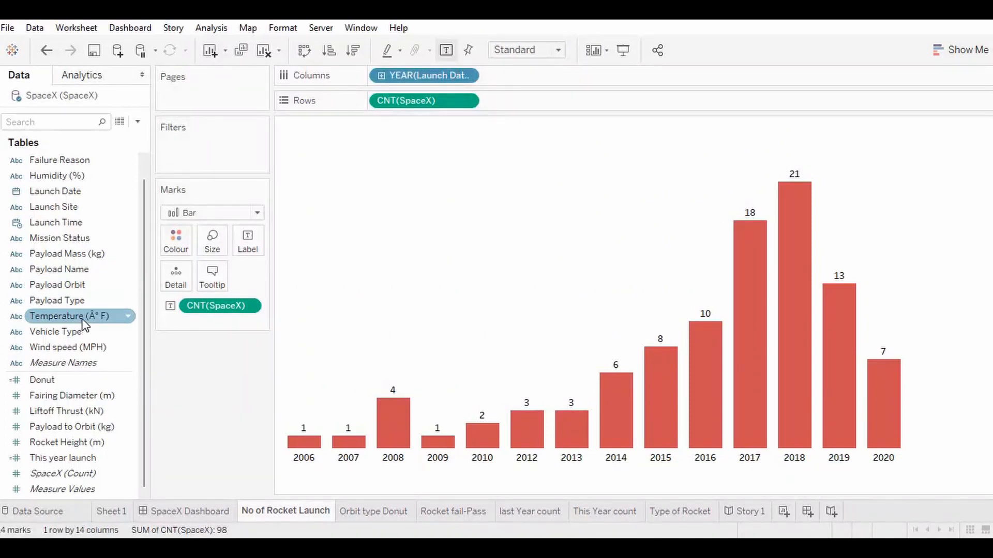
click(83, 331)
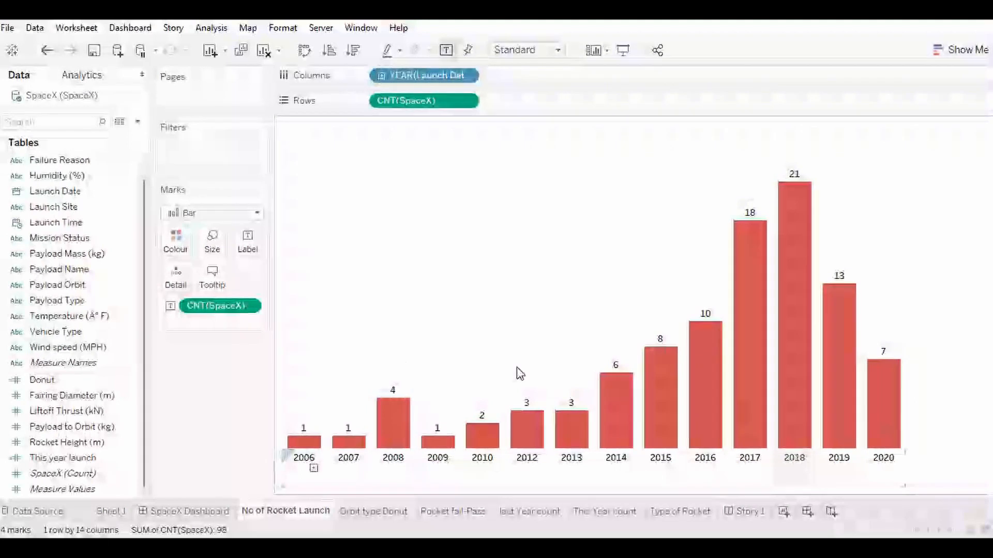
click(65, 474)
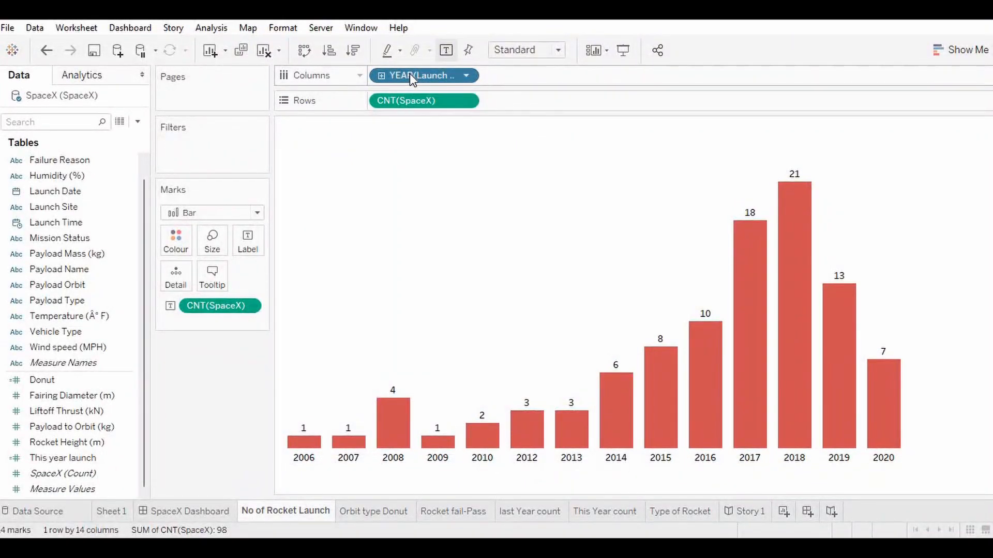
Step: Clear the rocket launch chart by removing the Launch Date year from Columns and the SpaceX count from Rows and Label
drag(410, 73, 26, 245)
drag(41, 191, 78, 234)
drag(419, 103, 26, 255)
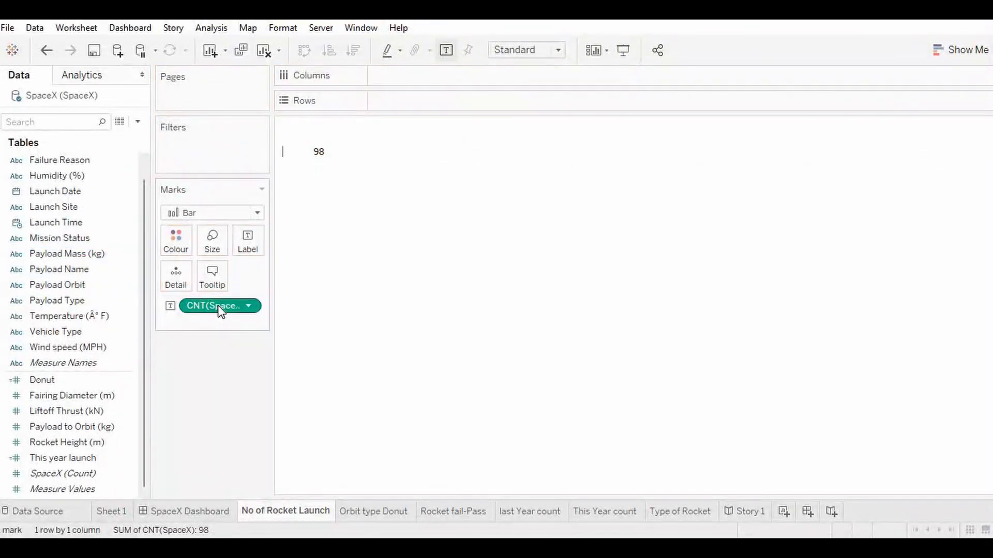
drag(218, 305, 42, 331)
Step: Build a yearly launch bar chart with SpaceX (Count) on Rows, Launch Date on Columns and SpaceX (Count) as the bar label
mouse_move(56, 474)
mouse_down()
mouse_move(424, 210)
mouse_move(437, 103)
mouse_up()
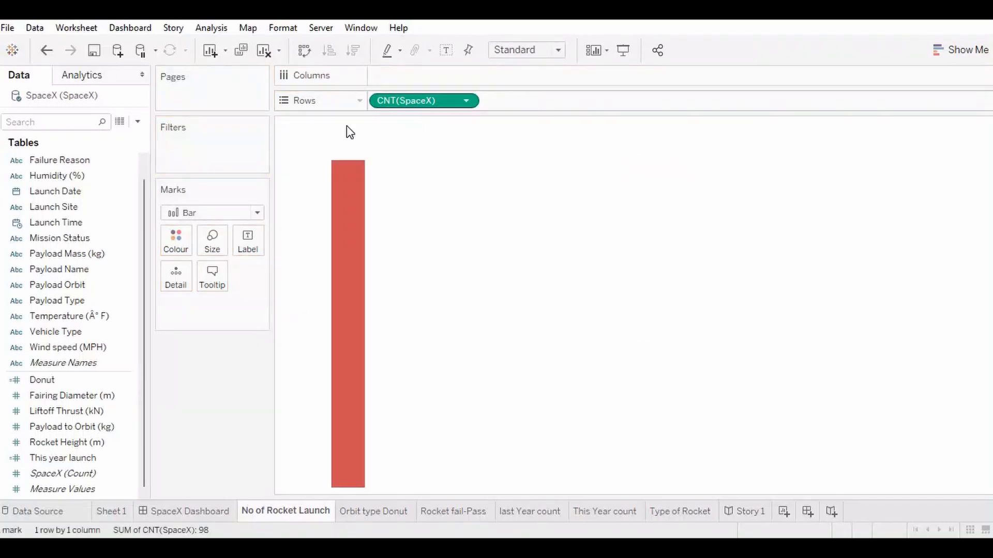
drag(36, 192, 399, 68)
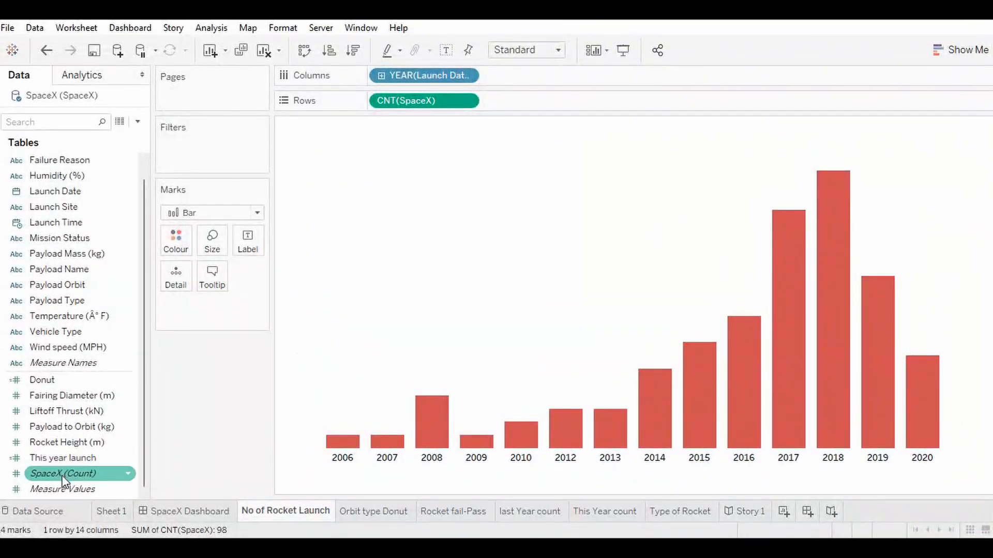
drag(58, 475, 248, 244)
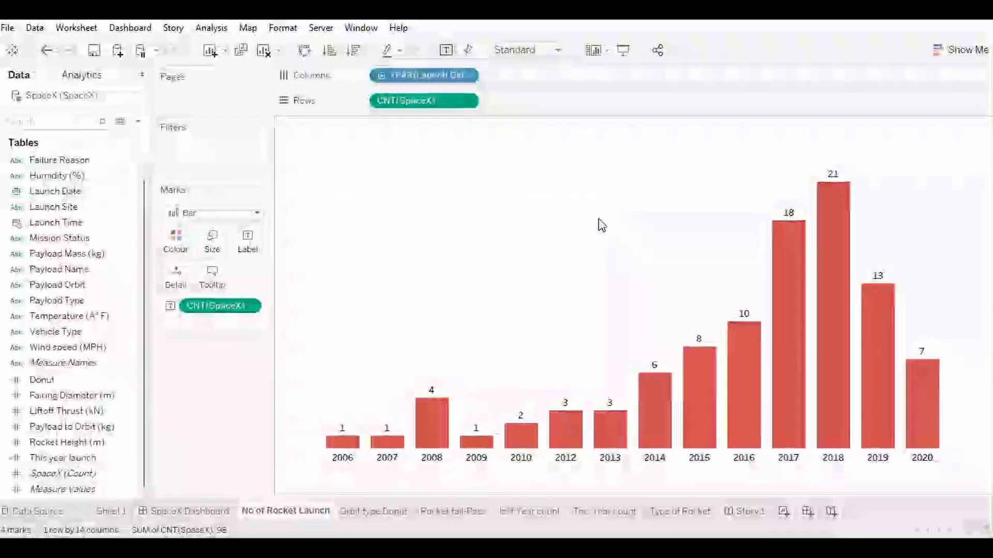
Step: Open the Orbit type Donut sheet and view the formula of the Donut calculated field
click(372, 512)
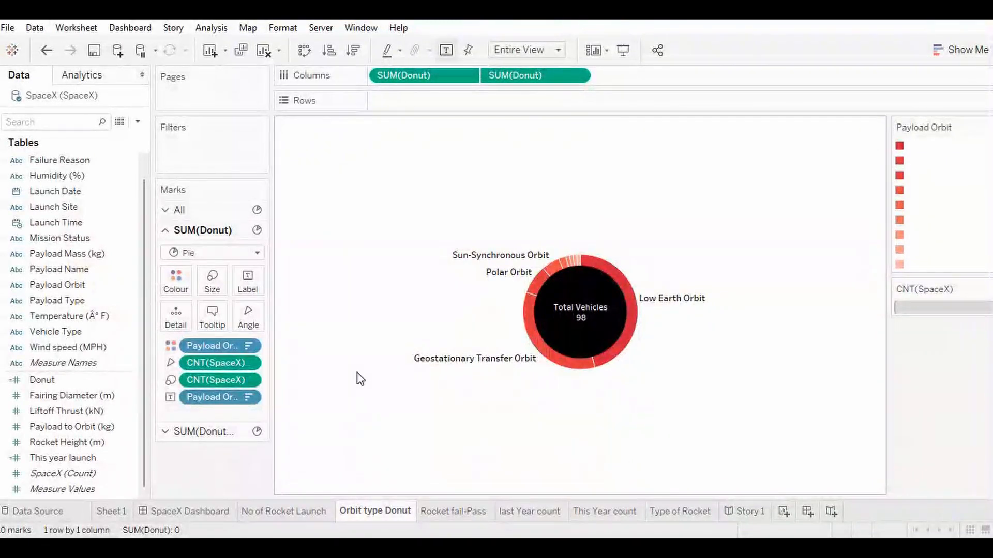
right_click(67, 380)
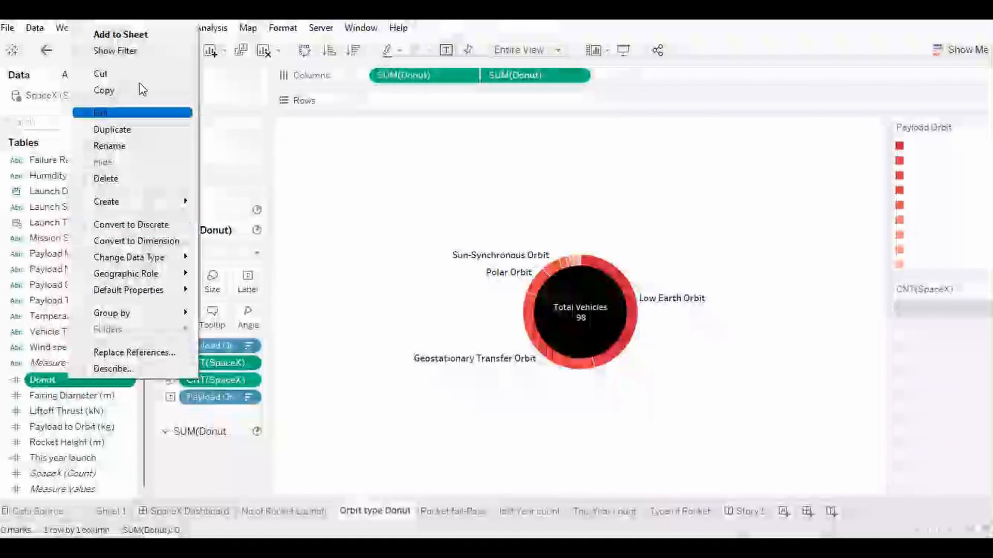
click(124, 114)
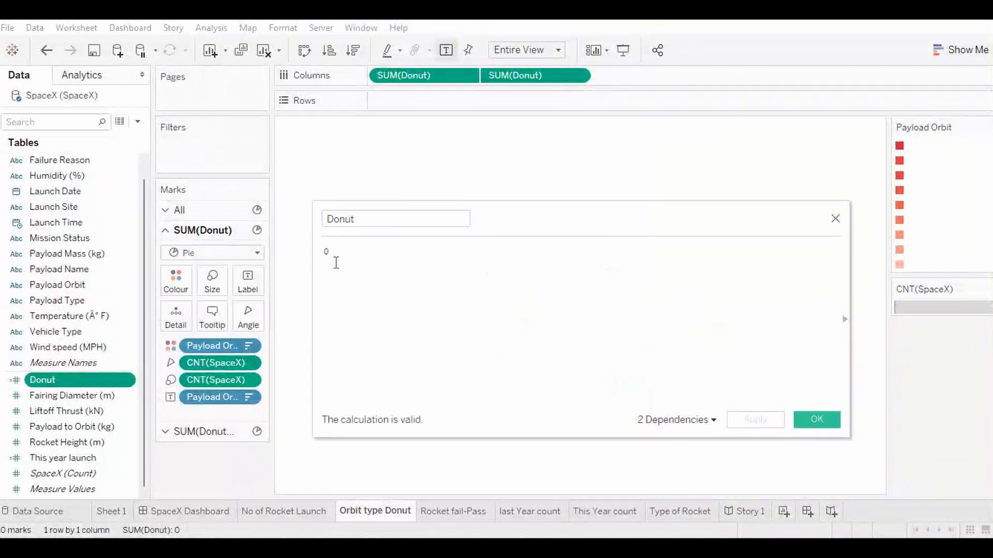
click(837, 219)
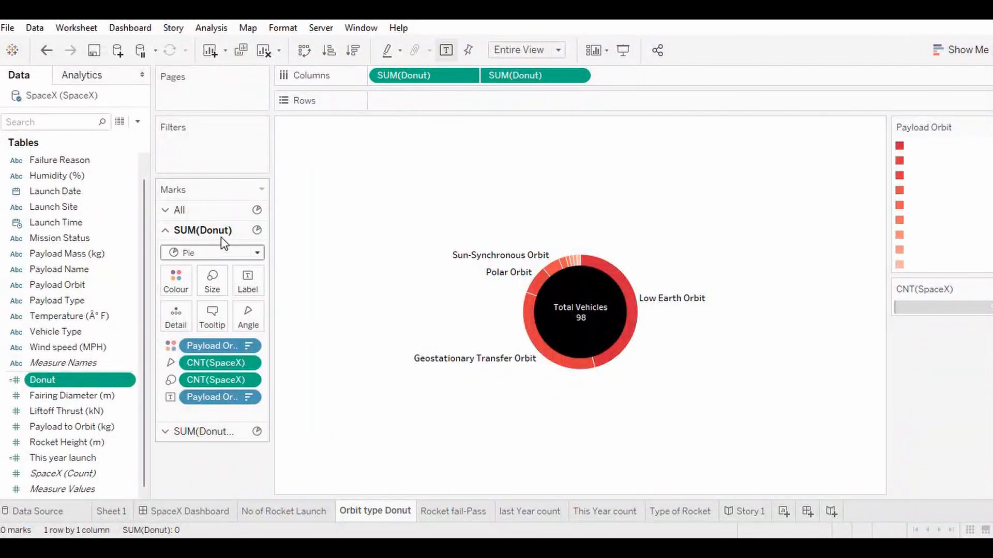
Step: Compare the mark settings of the two SUM(Donut) axes that form the donut chart
click(212, 431)
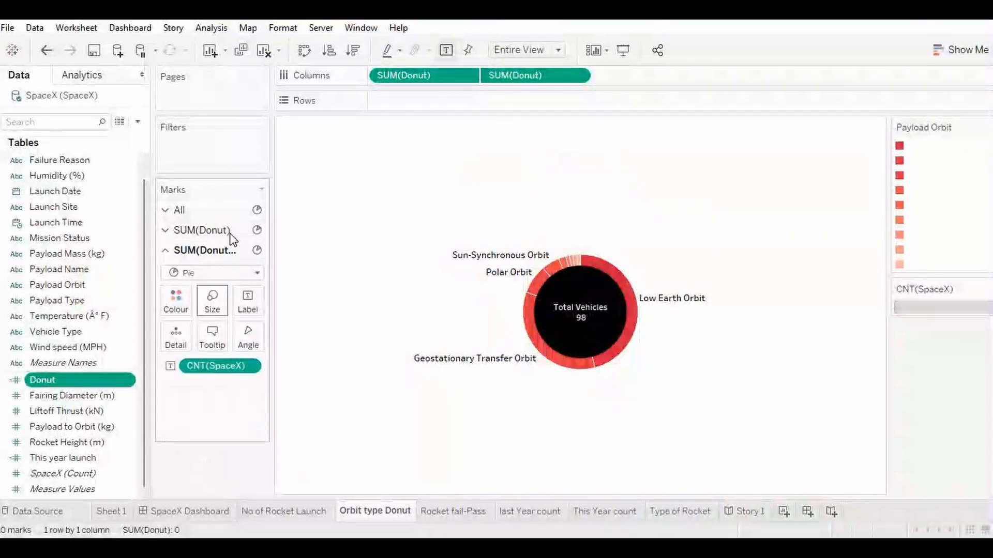
click(226, 231)
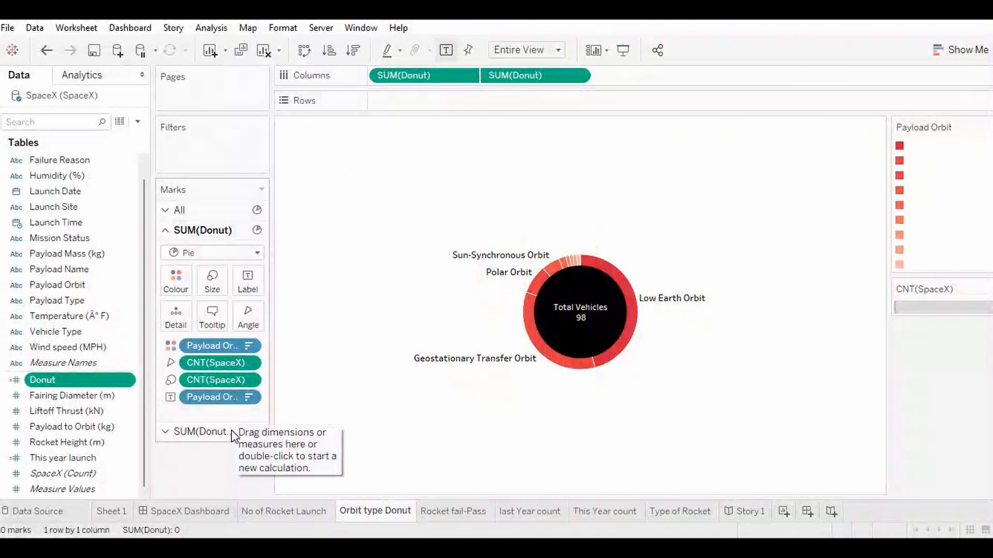
click(217, 427)
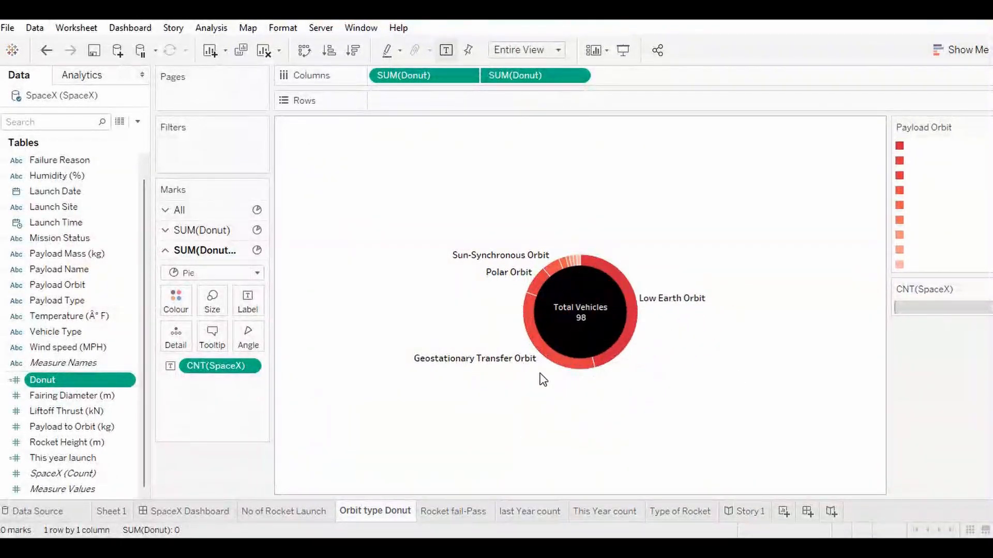
click(201, 231)
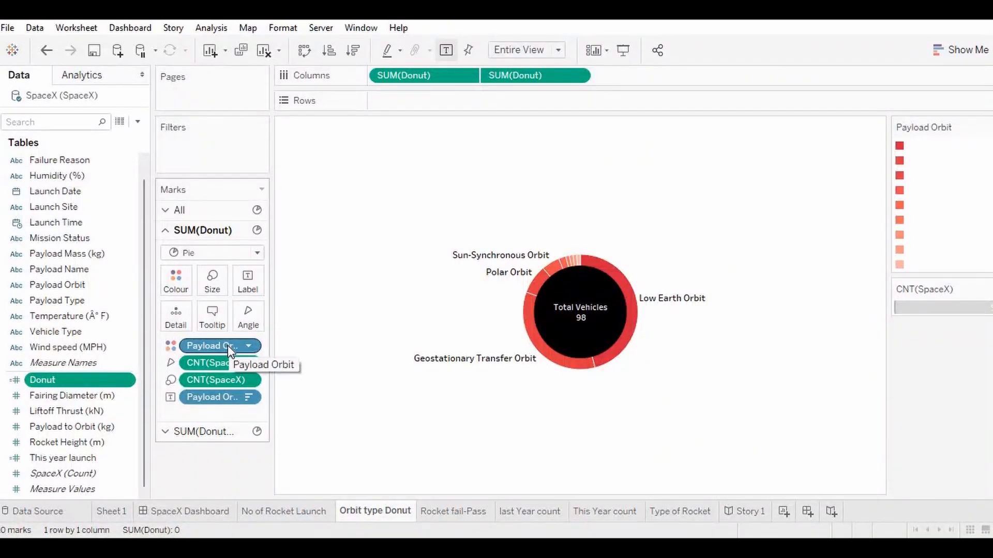
Step: Remove all fields from the Orbit type Donut sheet and set the mark type to Automatic
drag(228, 208, 91, 277)
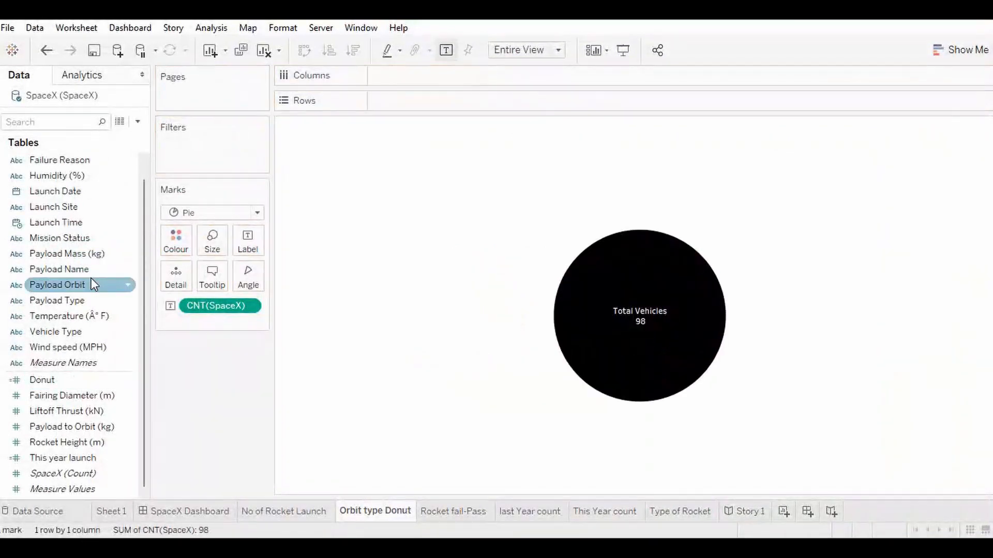
drag(210, 306, 71, 302)
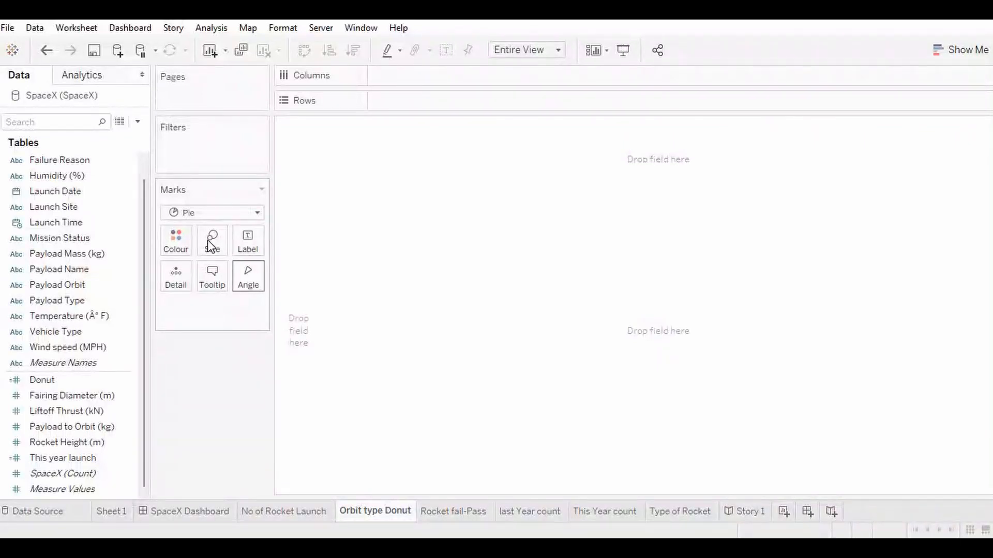
click(221, 212)
click(200, 227)
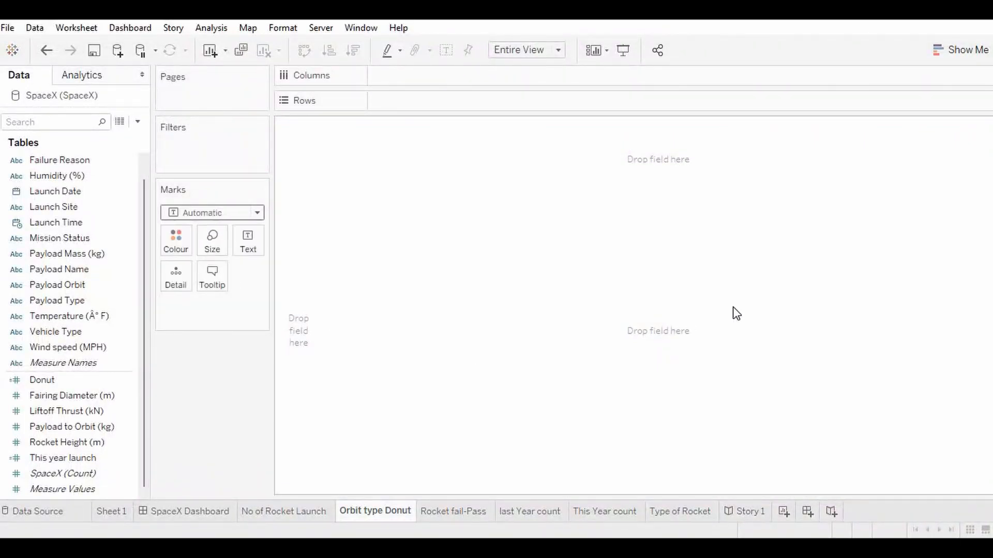
Step: Check the Donut calculated field's formula again and close it without changes
right_click(59, 380)
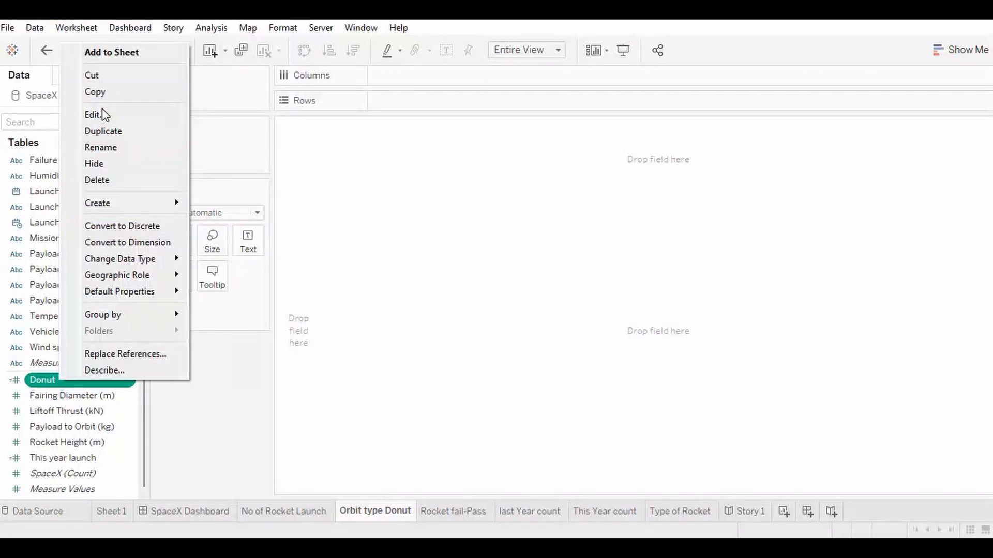
click(103, 115)
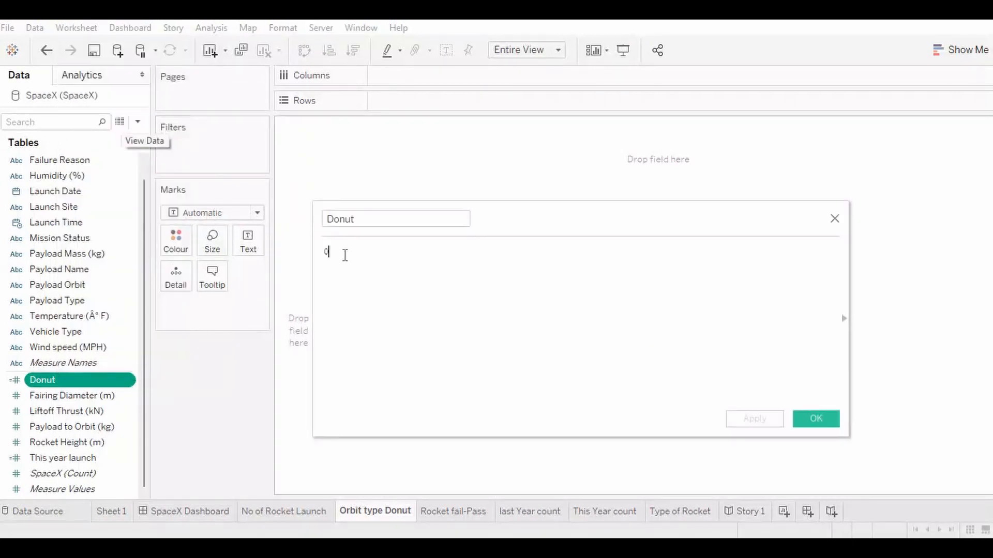
click(835, 219)
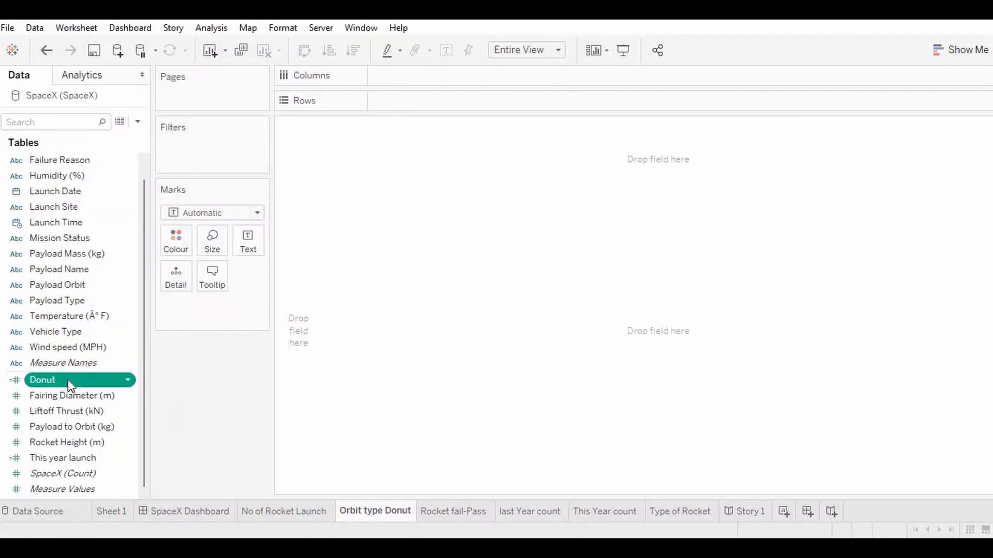
Step: Place the Donut field twice on Columns and combine both SUM(Donut) measures into a dual axis
drag(67, 380, 221, 385)
drag(60, 380, 417, 72)
drag(45, 381, 482, 82)
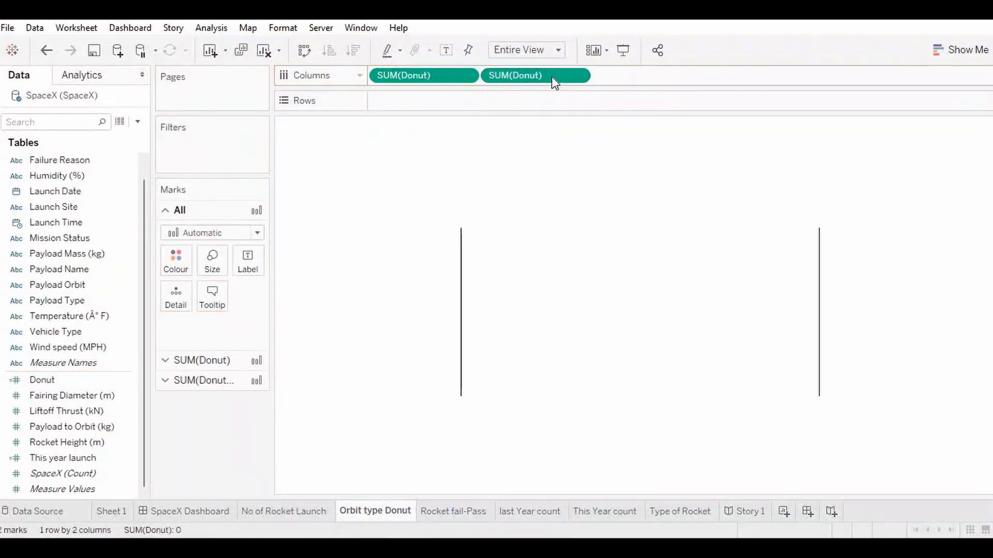
click(577, 77)
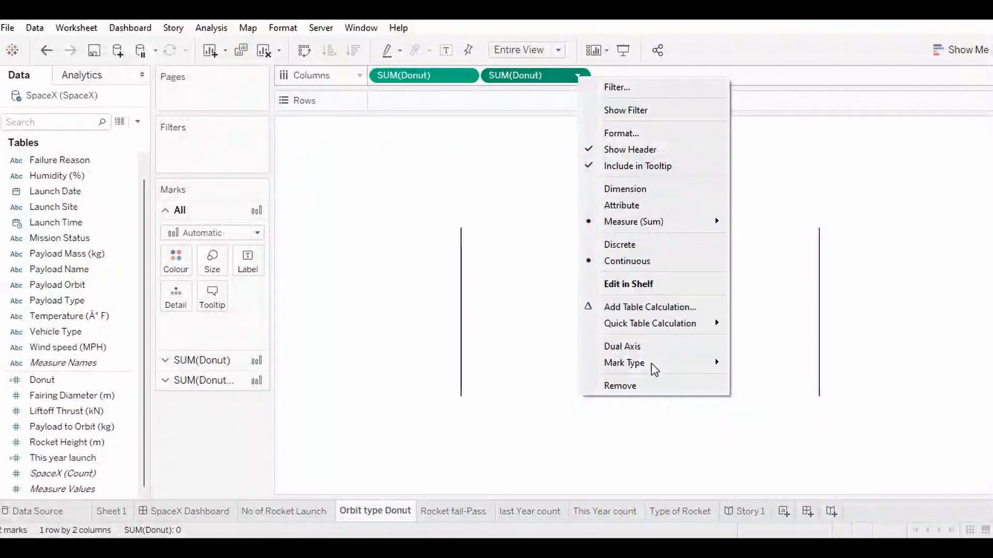
click(646, 347)
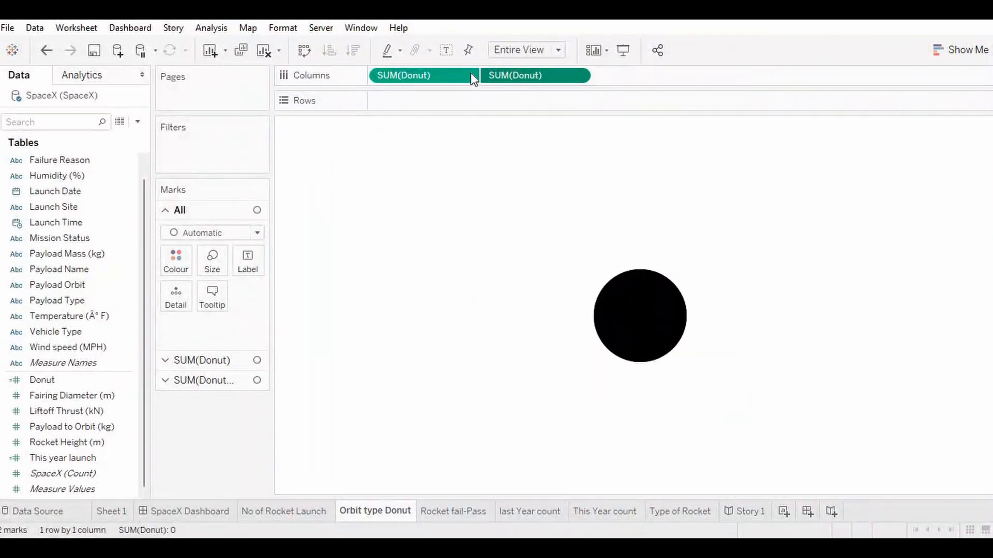
mouse_move(660, 326)
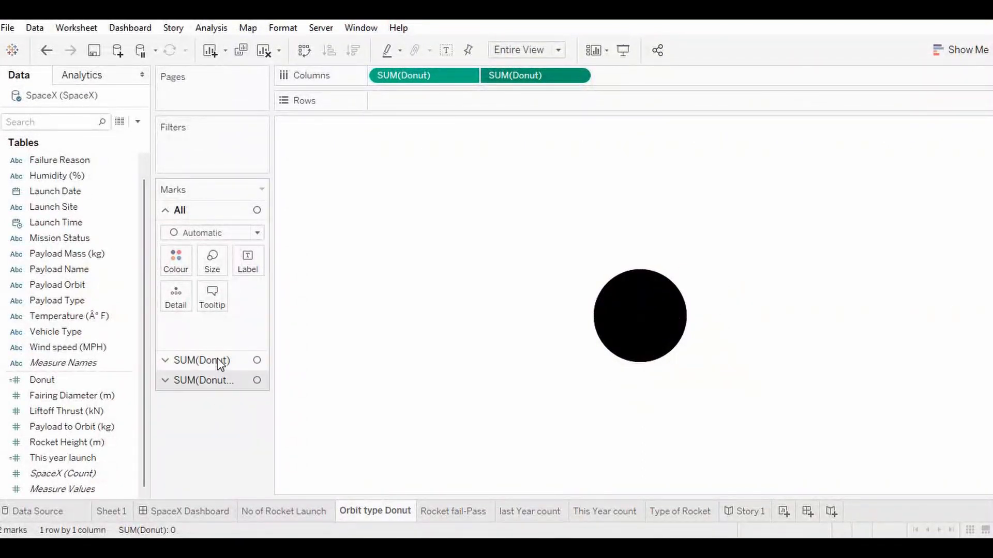
Step: Add SpaceX (Count) as the label of the second SUM(Donut) axis
click(220, 382)
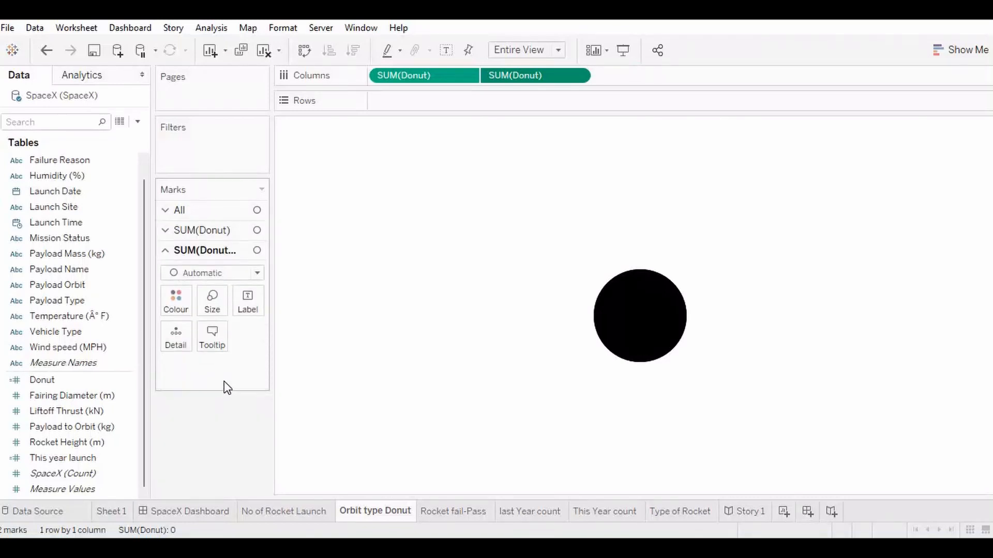
mouse_move(627, 316)
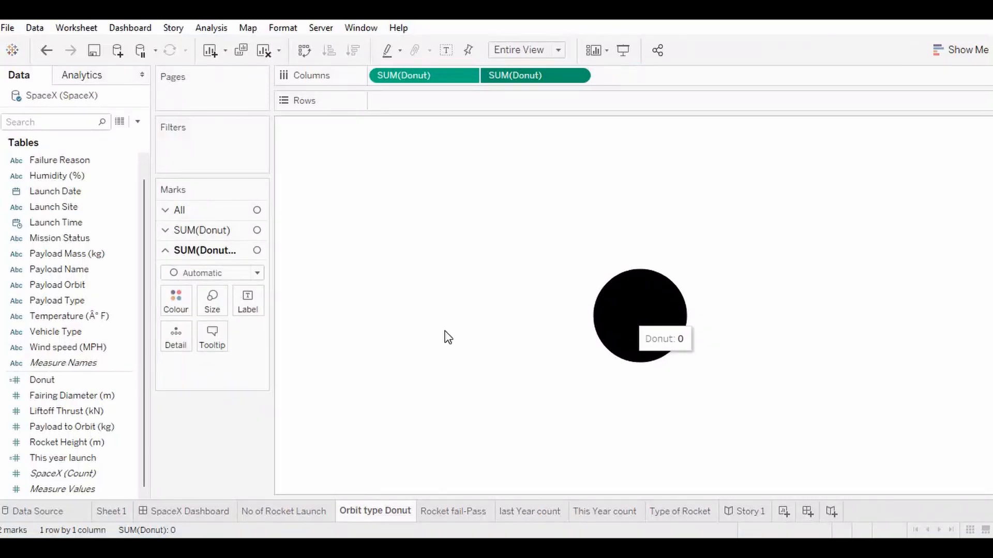
drag(76, 474, 244, 300)
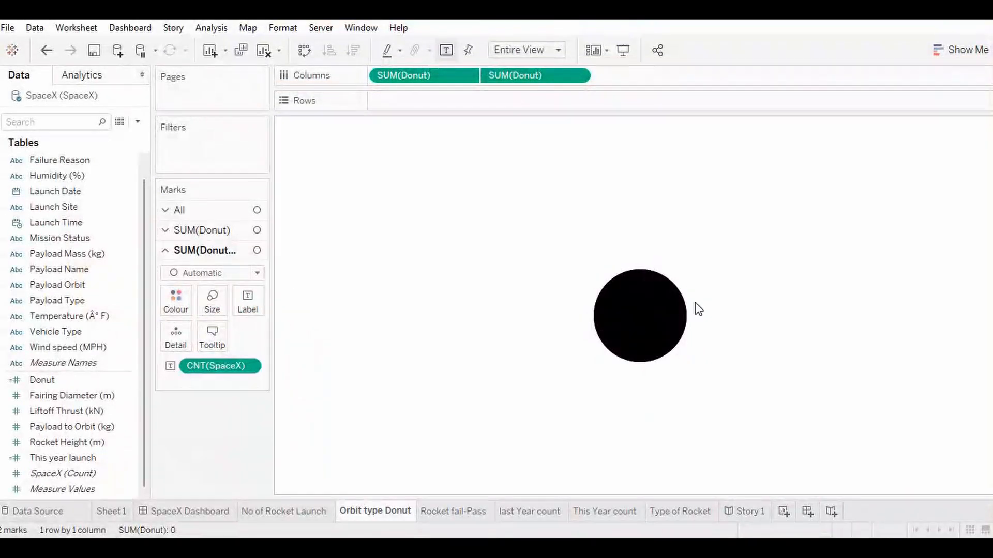
Step: Centre the count label horizontally on the second SUM(Donut) axis and set its font colour to white
click(251, 298)
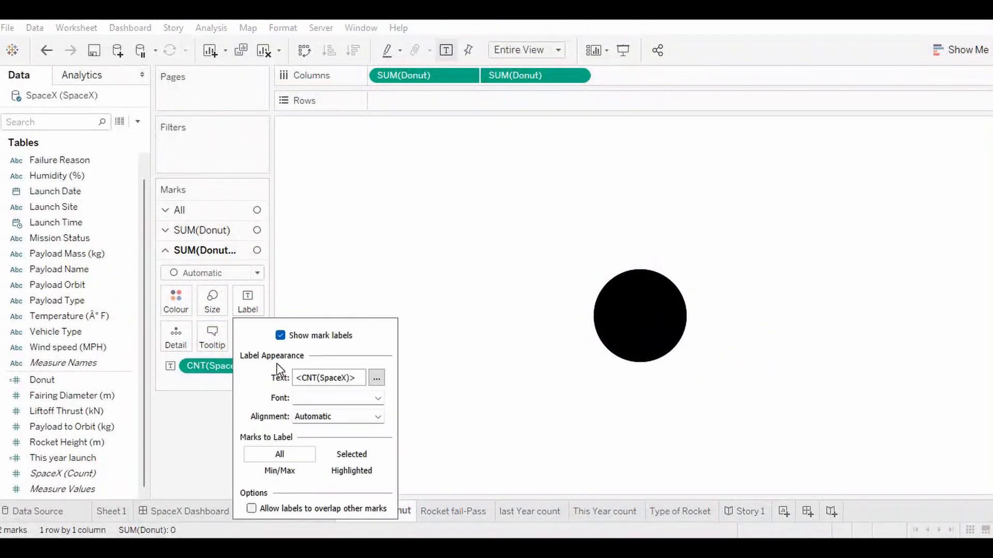
click(283, 340)
click(283, 339)
click(376, 398)
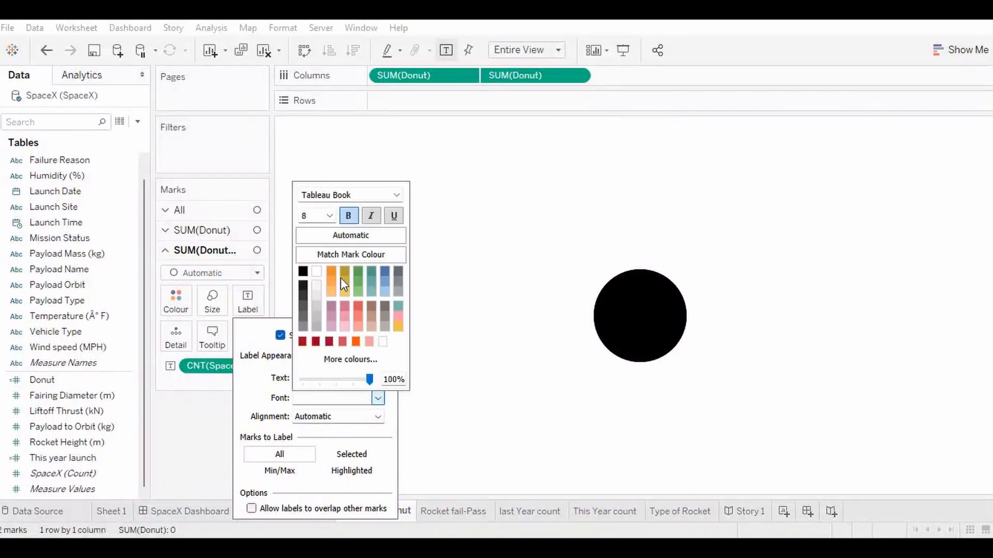
click(303, 271)
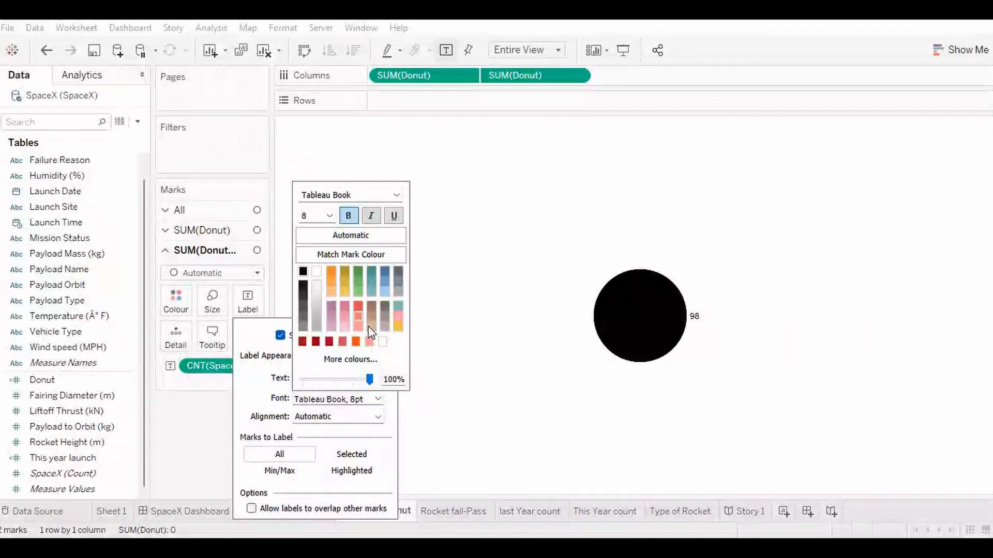
click(333, 414)
click(330, 327)
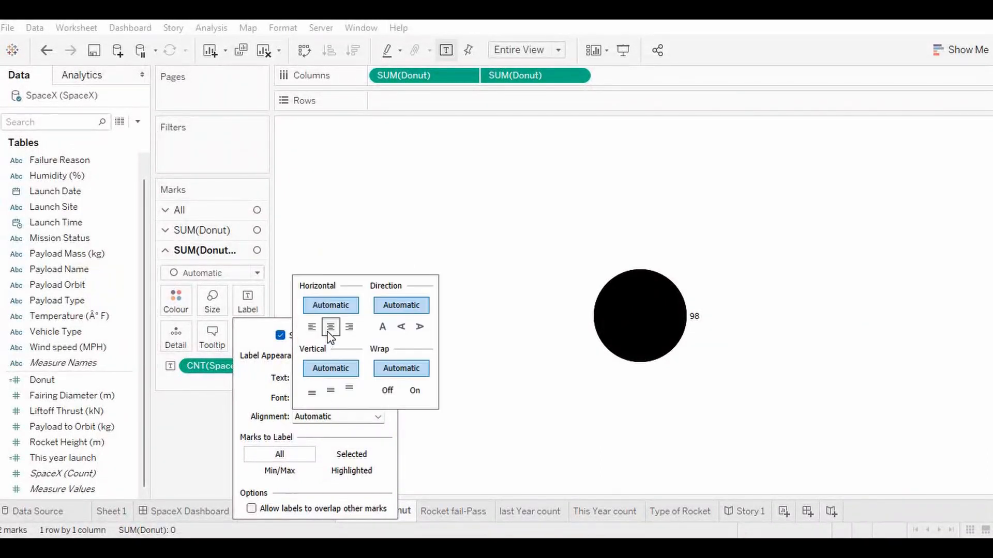
click(257, 412)
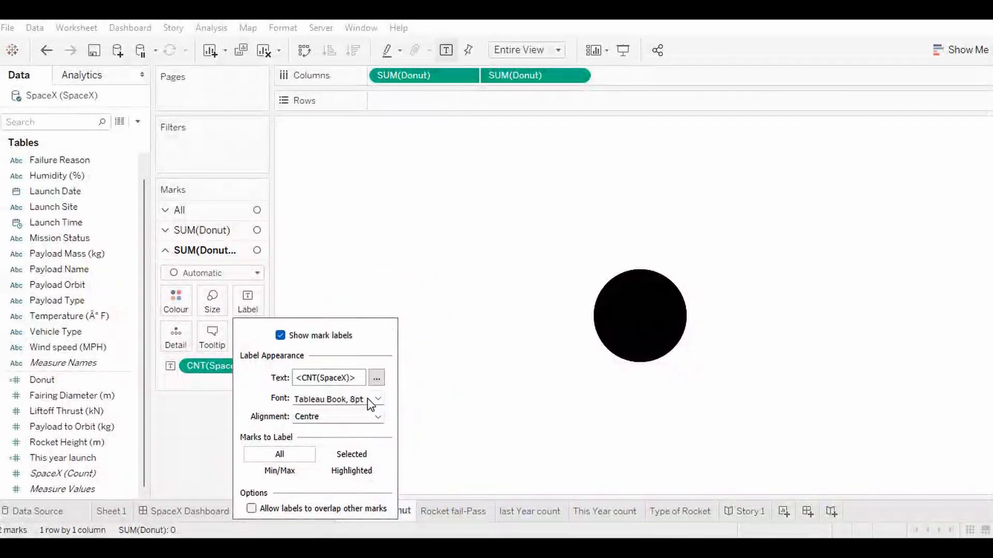
click(367, 398)
click(317, 272)
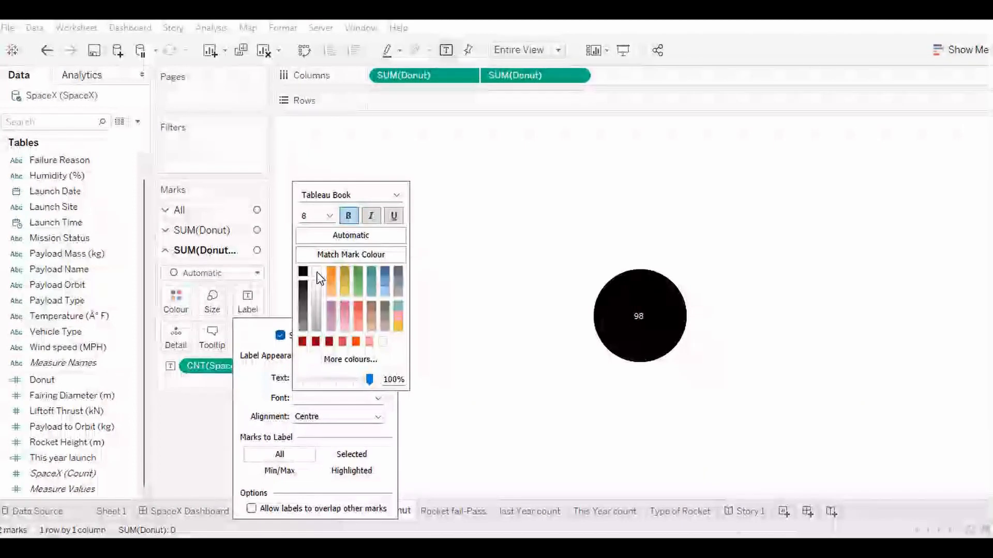
click(279, 392)
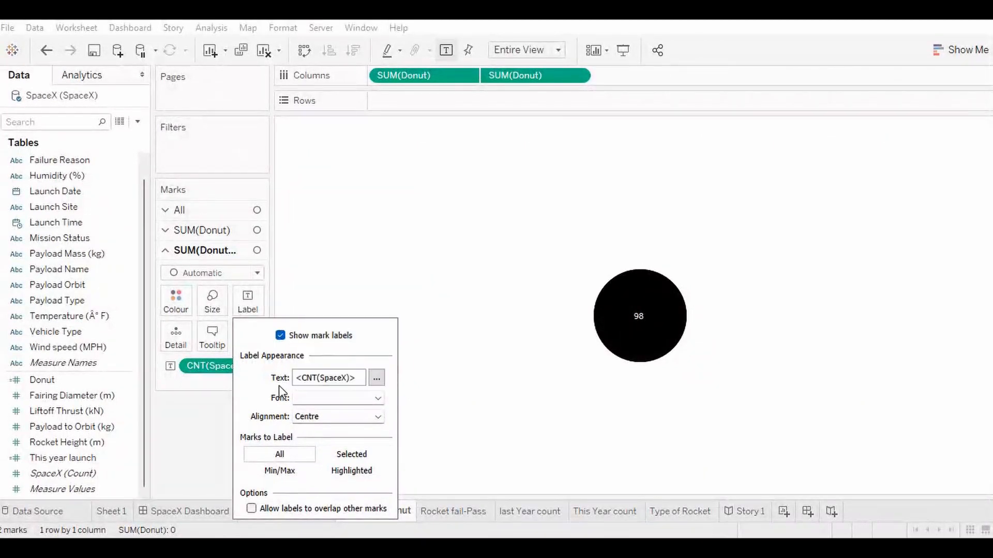
Step: Edit the second axis's label text to "No of Rocket" with the SpaceX count on a separate line below
click(376, 379)
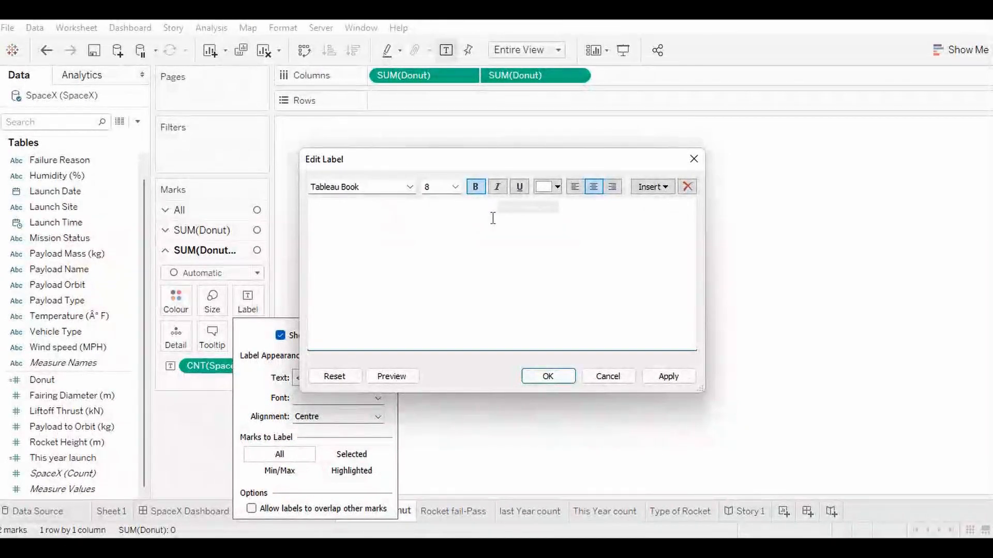
click(564, 380)
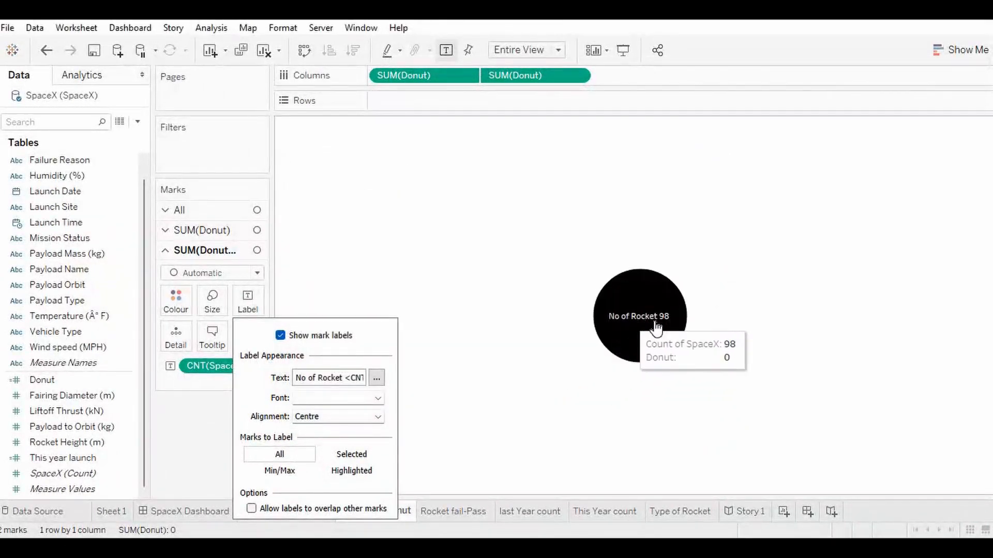
click(376, 378)
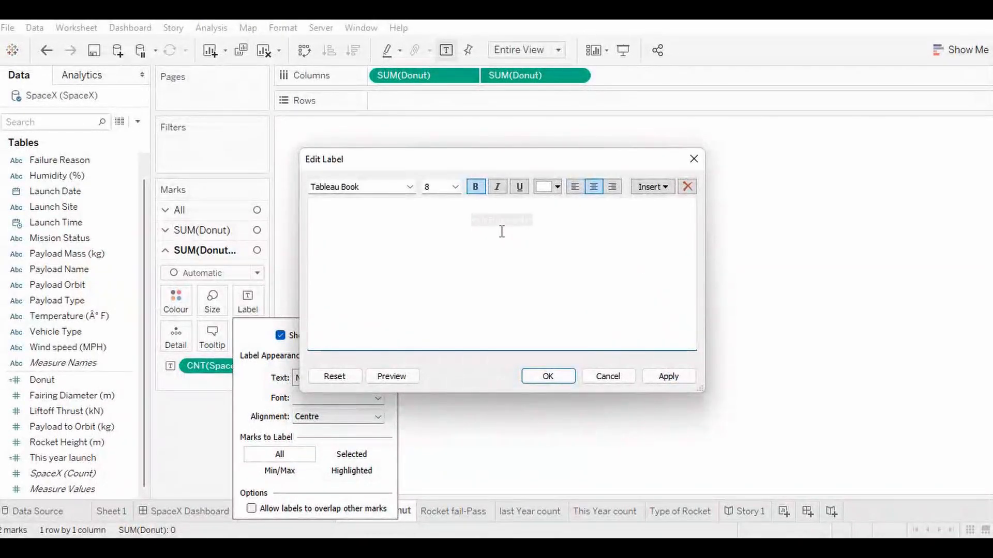
click(547, 377)
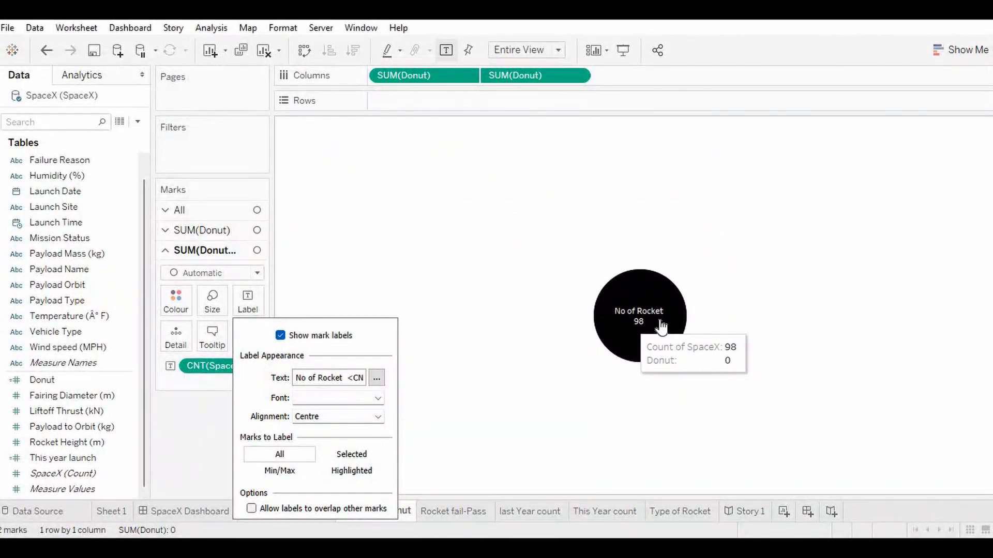
click(190, 394)
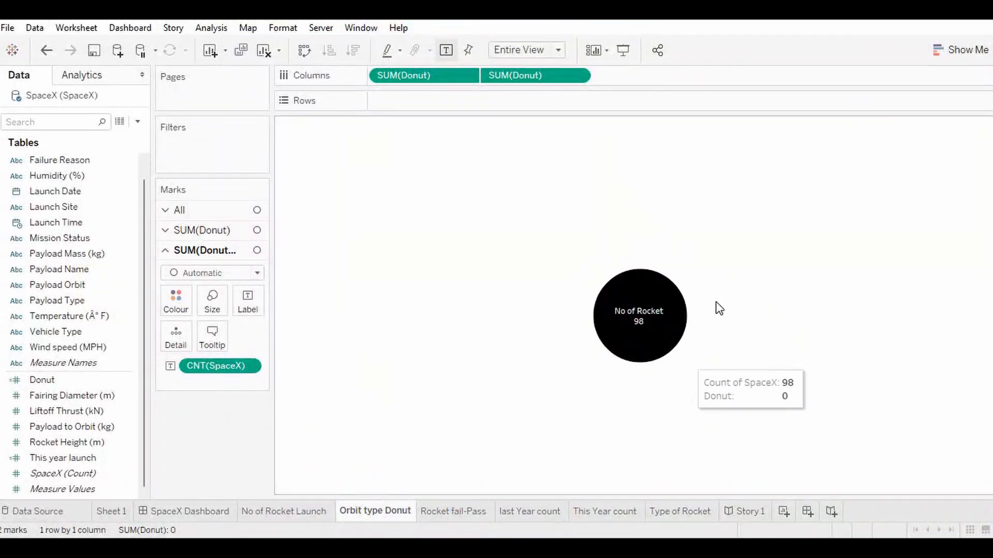
Step: Make the first SUM(Donut) axis a Pie with SpaceX (Count) as both size and angle, coloured by Payload Orbit
click(206, 230)
drag(207, 345, 107, 269)
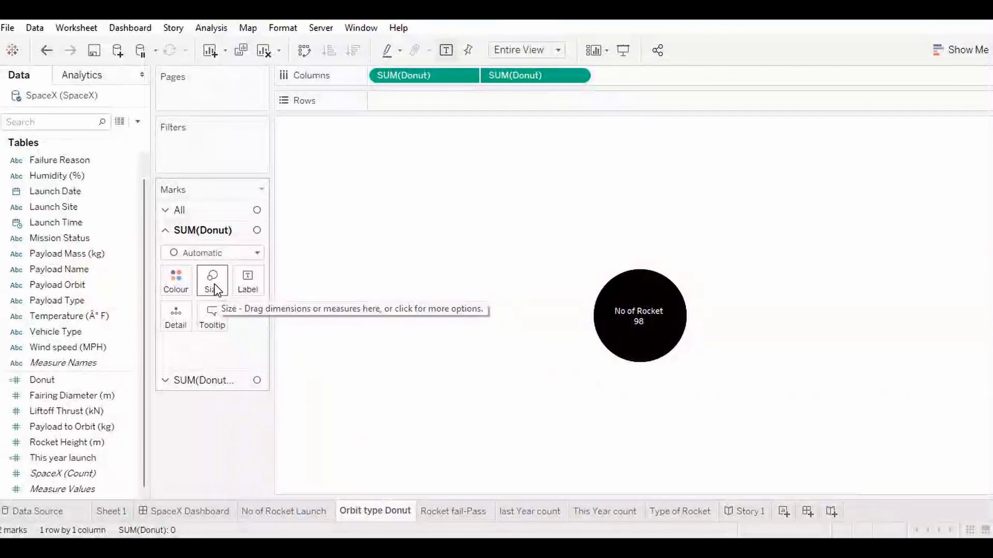
drag(76, 473, 212, 291)
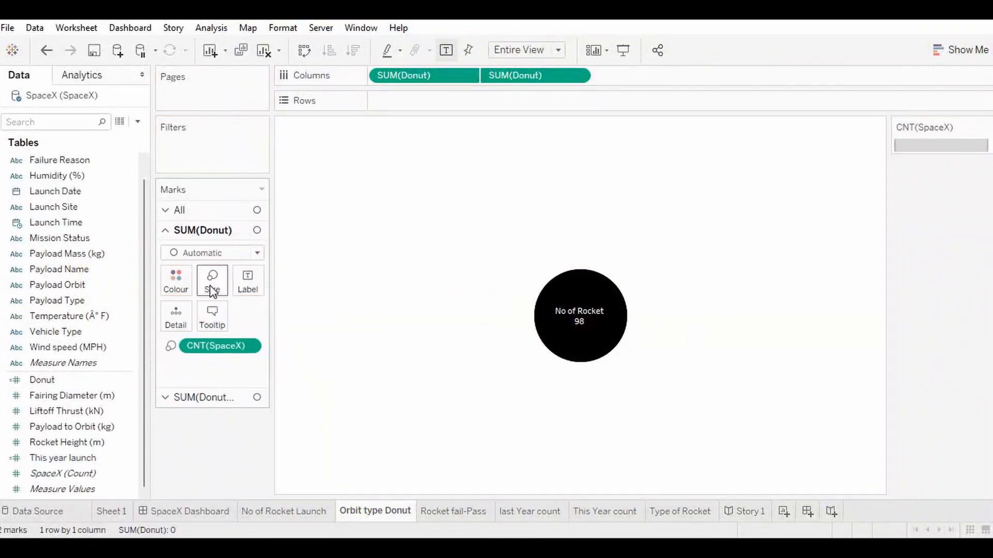
click(252, 252)
click(205, 423)
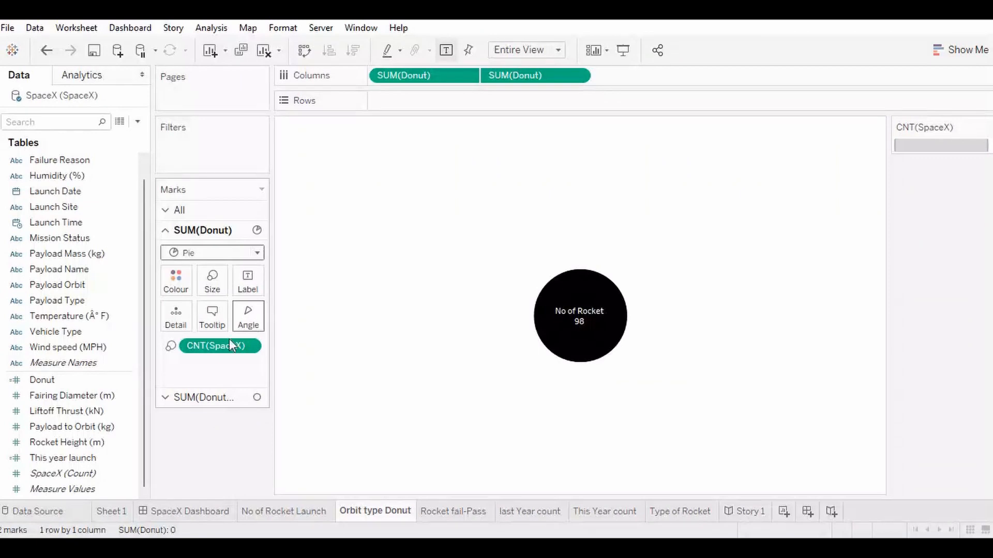
drag(79, 475, 244, 315)
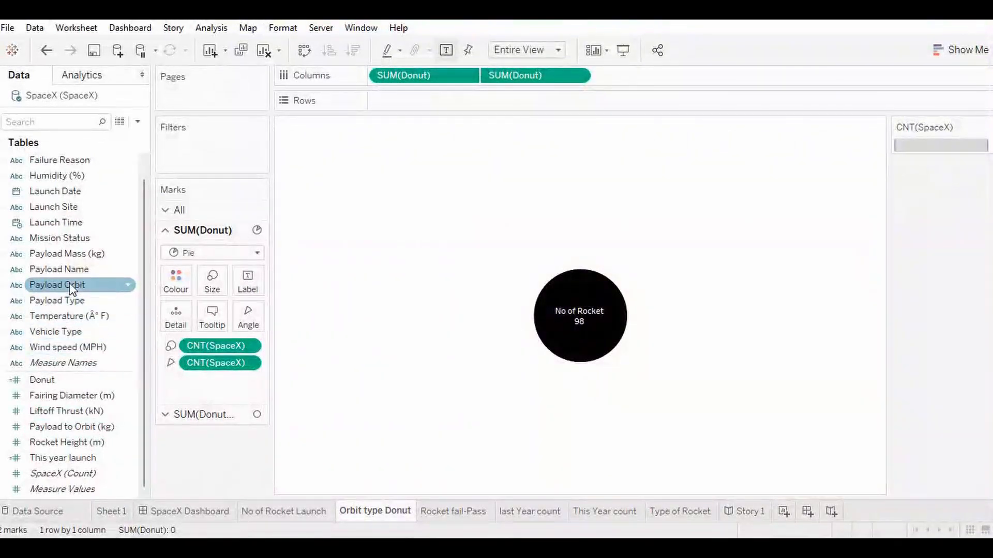
drag(70, 285, 170, 278)
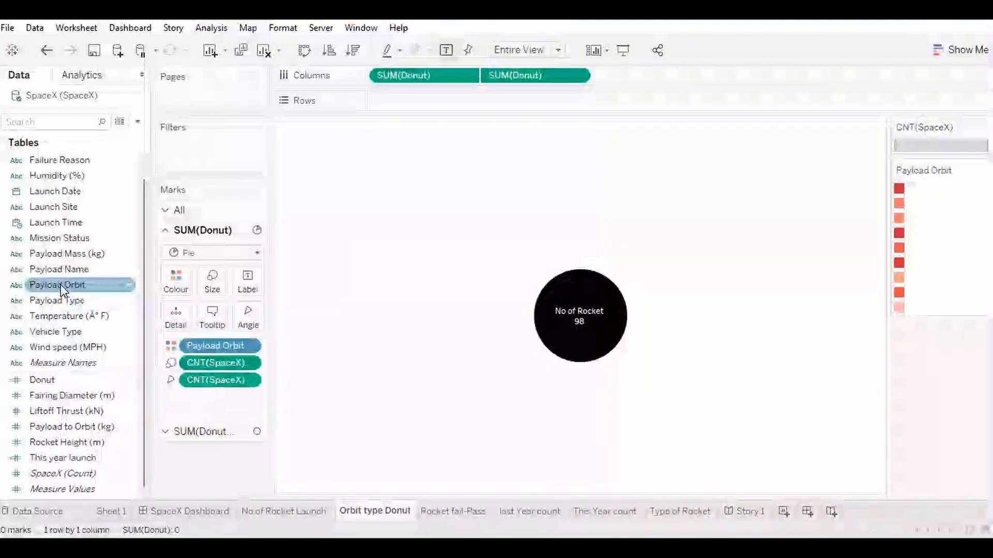
Step: Try Payload Orbit as the pie's angle field and undo the change
drag(61, 285, 245, 315)
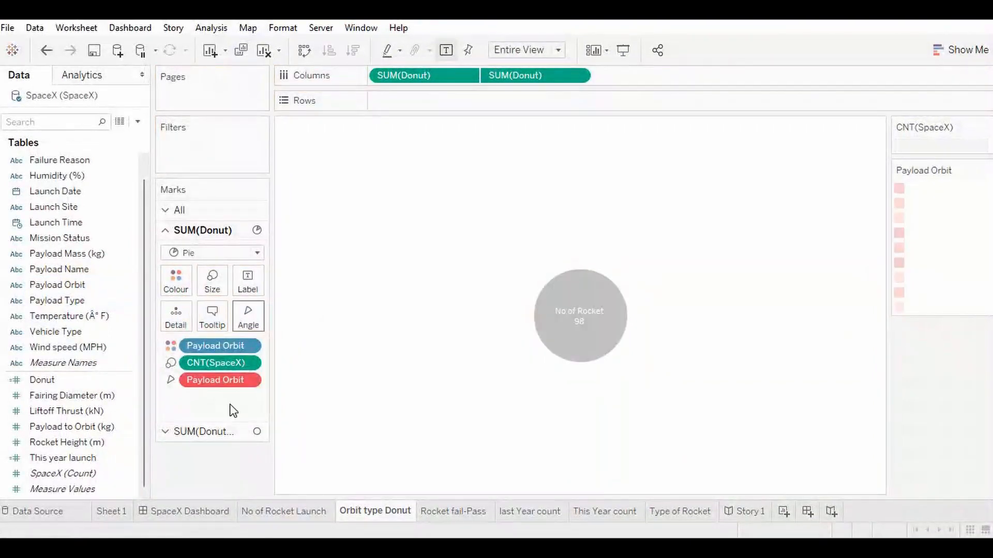
mouse_move(216, 385)
key(ctrl+z)
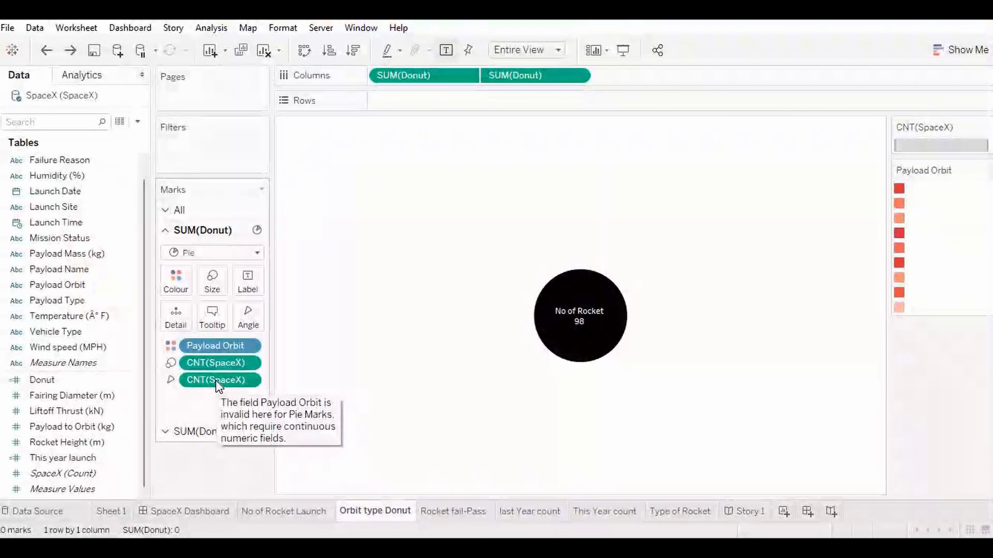
Step: Label the first SUM(Donut) axis with Payload Orbit and set the second axis's mark type to Pie
drag(73, 285, 250, 283)
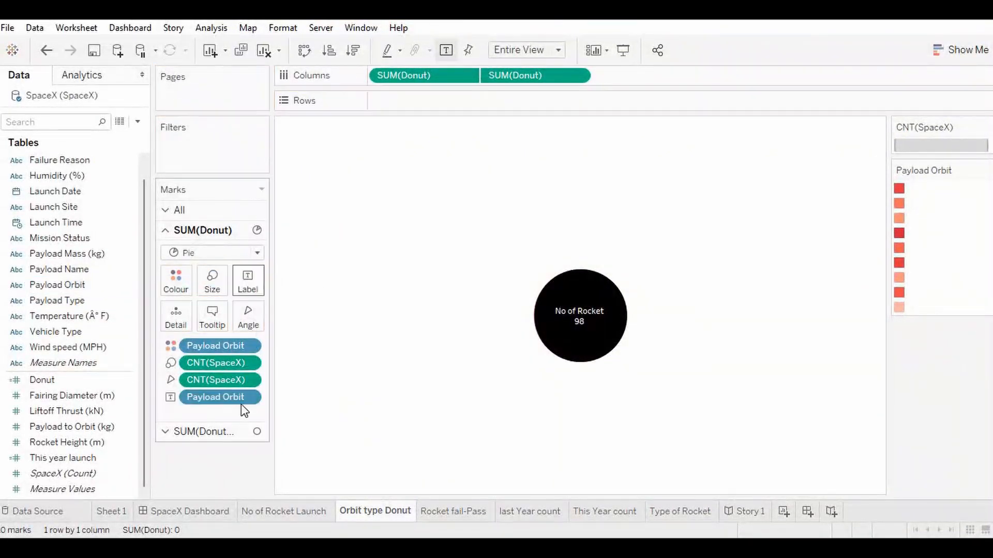
click(228, 433)
click(240, 273)
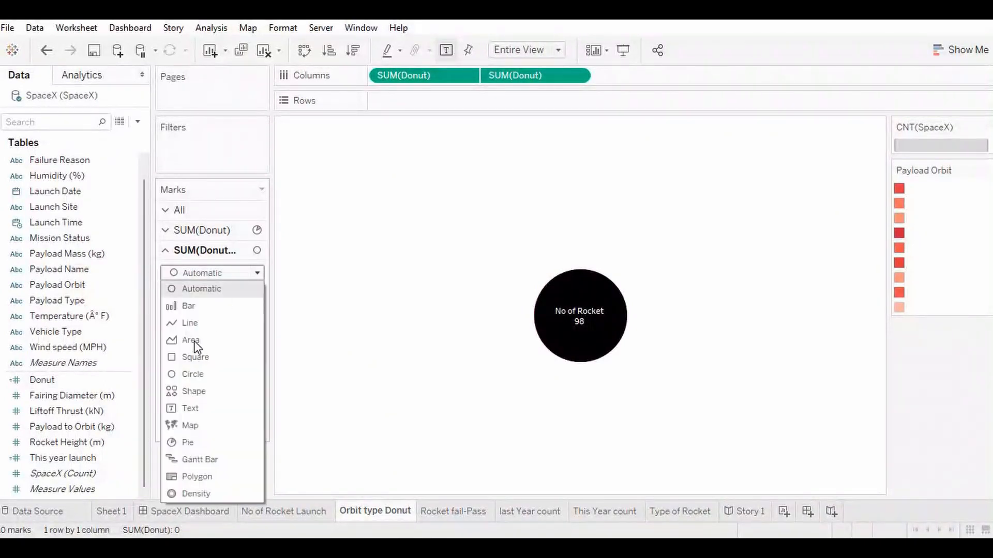
click(180, 443)
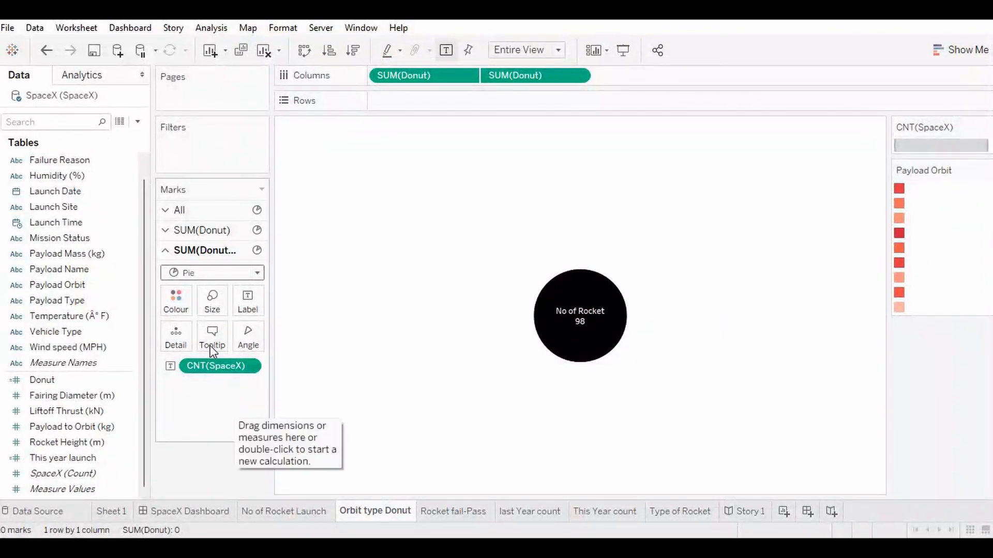
click(218, 233)
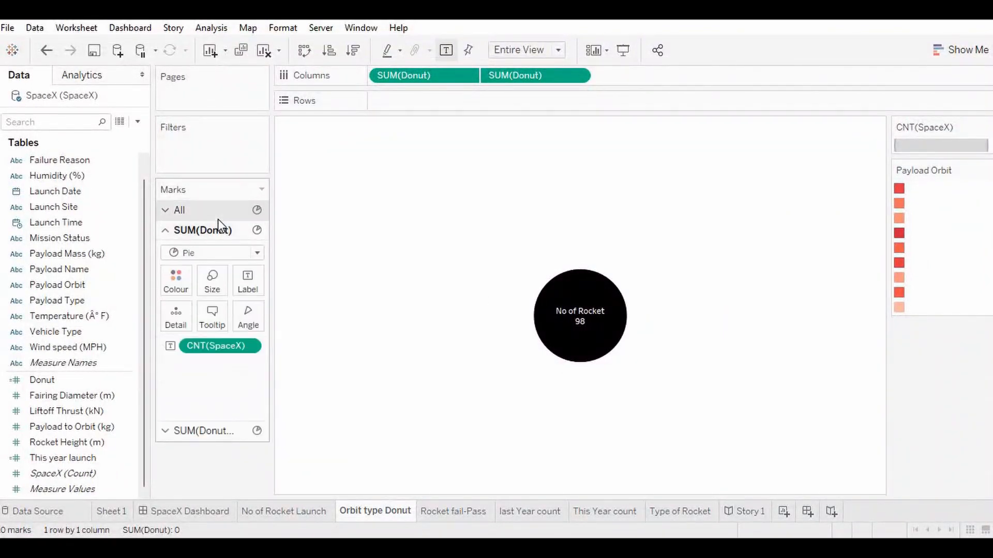
click(218, 213)
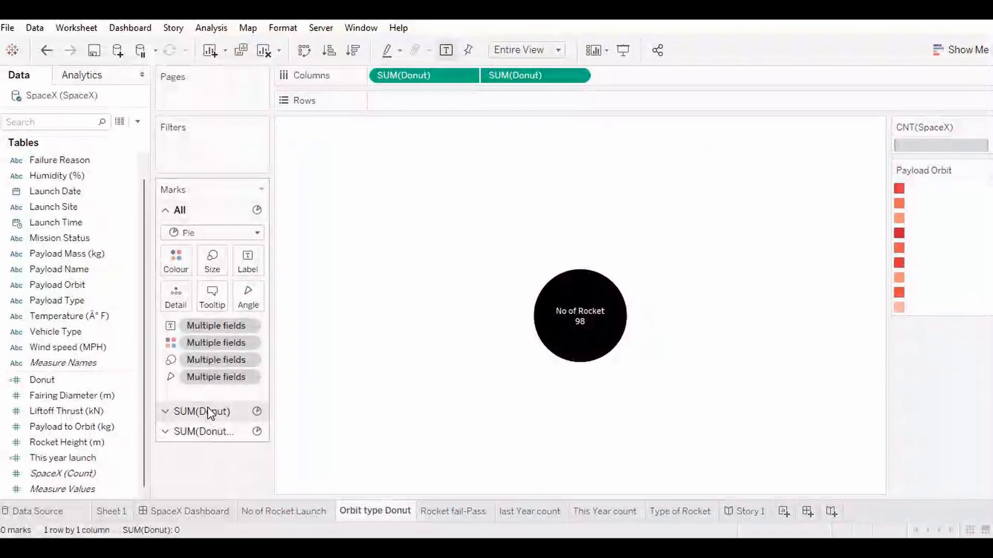
click(203, 412)
click(209, 433)
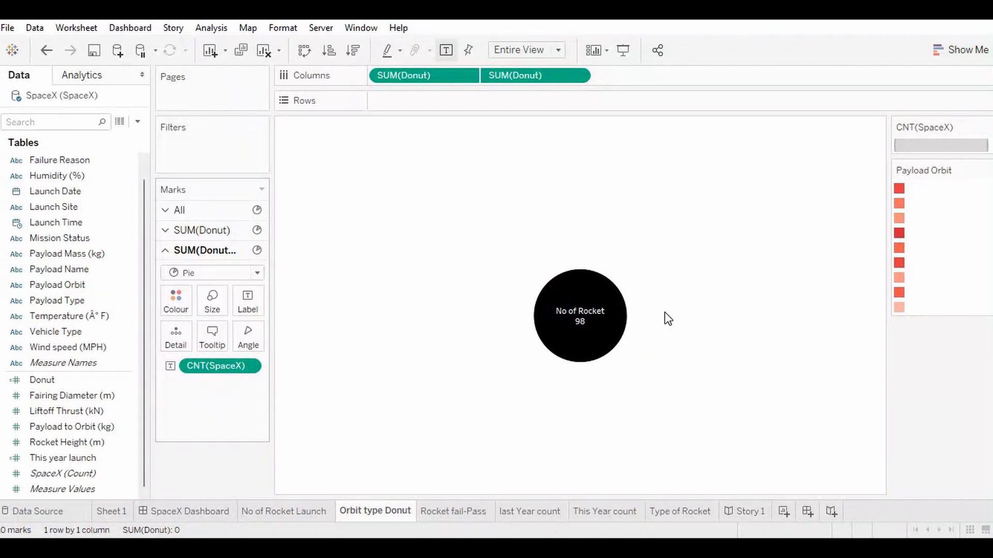
Step: Enlarge the pie of the first SUM(Donut) axis slightly so it forms a narrow ring around the black centre
click(202, 232)
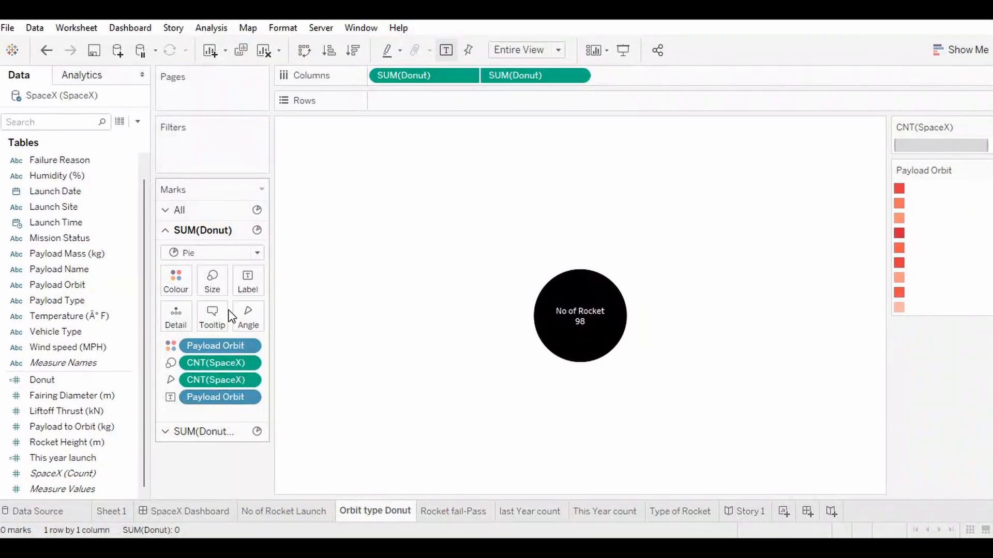
click(208, 280)
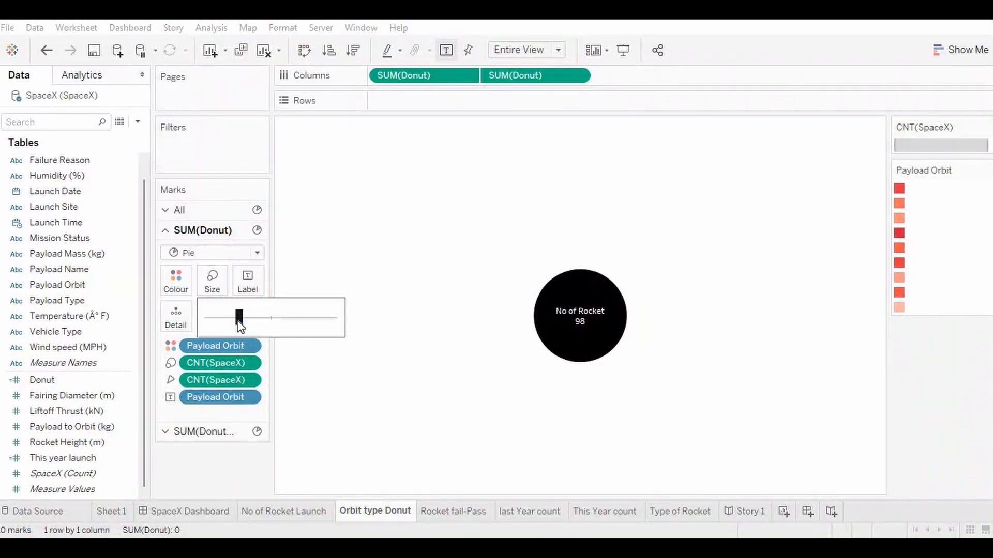
drag(238, 319, 252, 322)
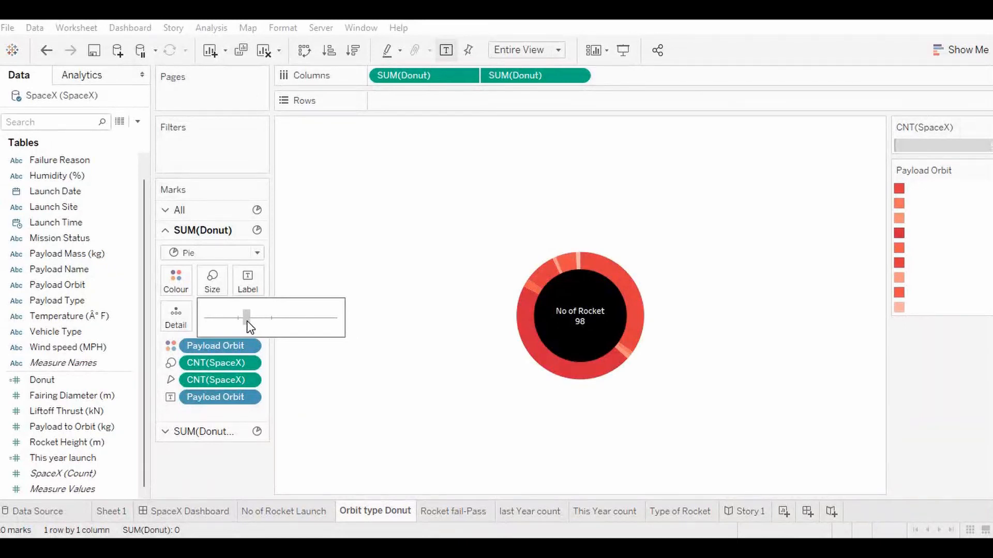
drag(246, 325, 250, 322)
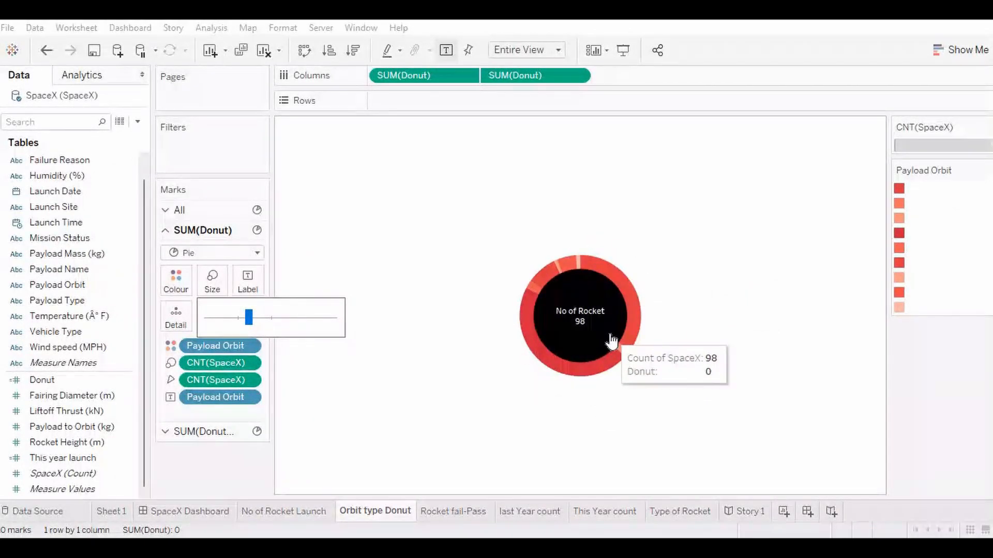
Step: Set the font colour of the Payload Orbit labels on the donut ring to black
click(248, 282)
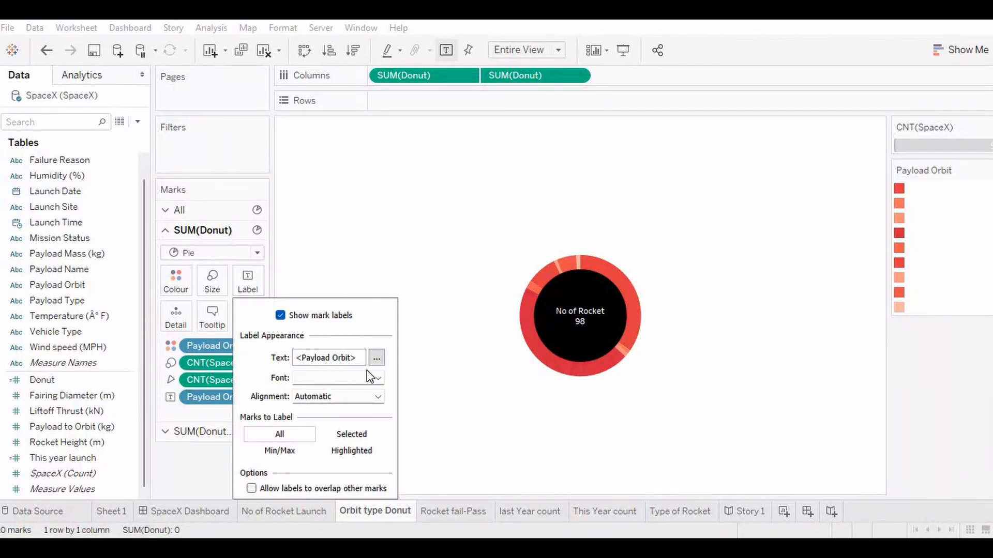
click(383, 382)
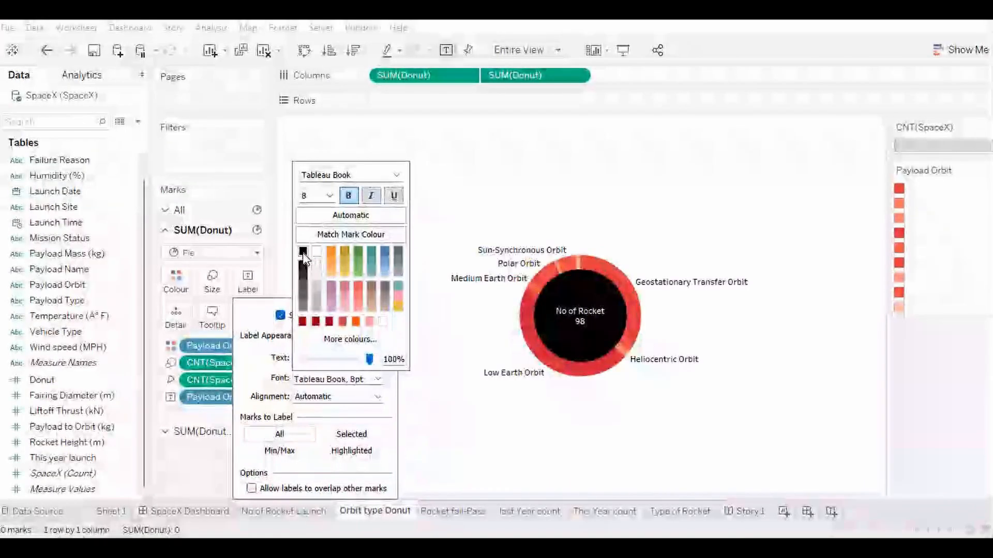
click(482, 281)
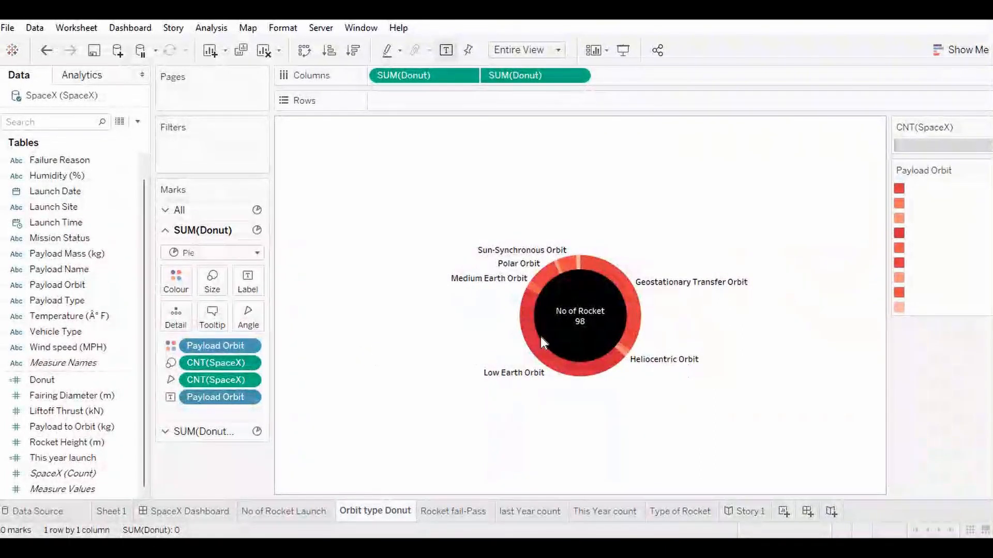
Step: Inspect the donut ring's slices, then review the Rocket fail-Pass worksheet and its Mission Status shape settings
mouse_move(566, 364)
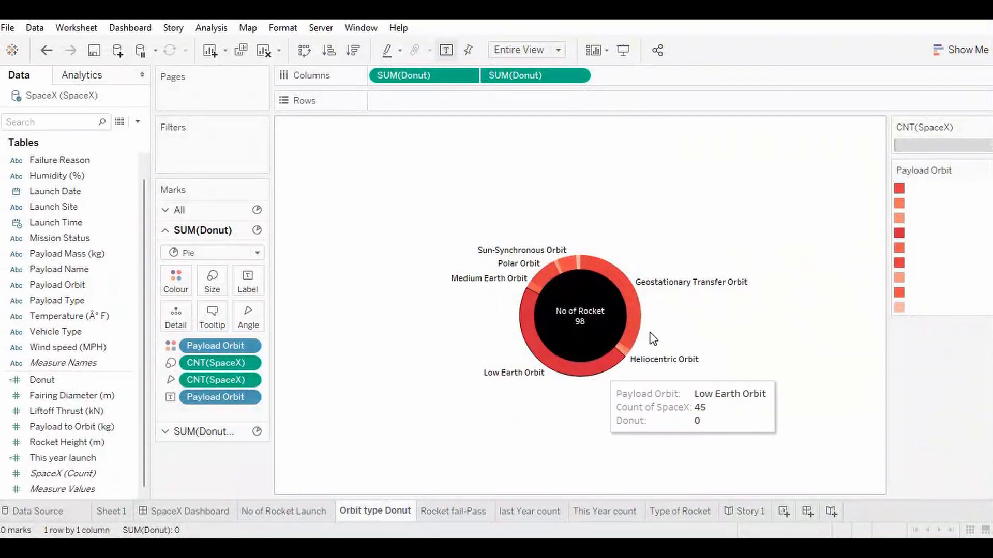
mouse_move(640, 321)
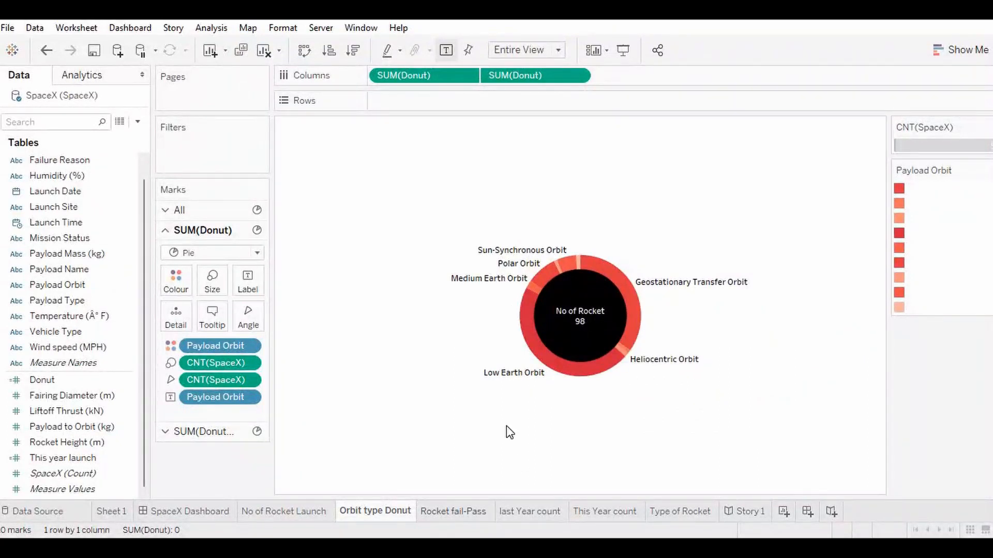
click(466, 515)
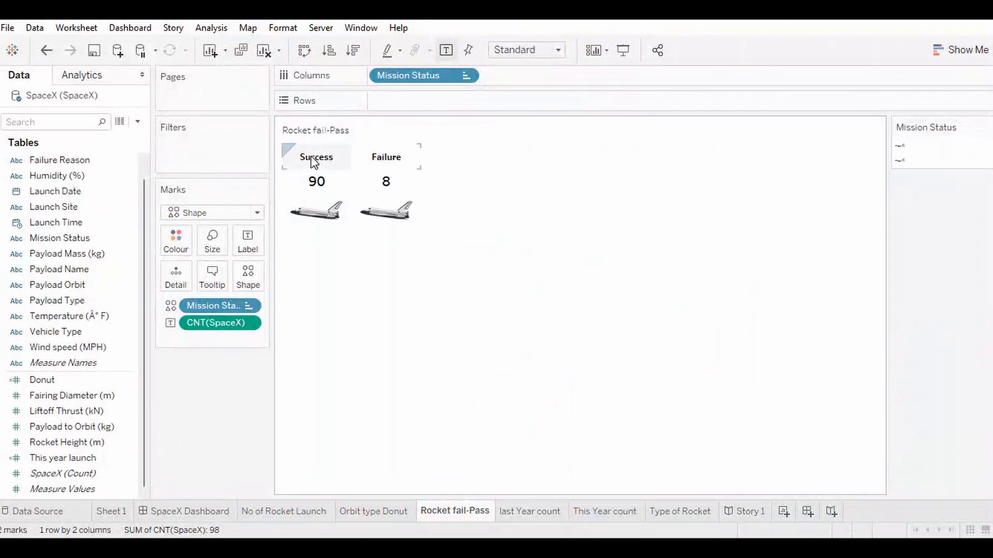
mouse_move(311, 218)
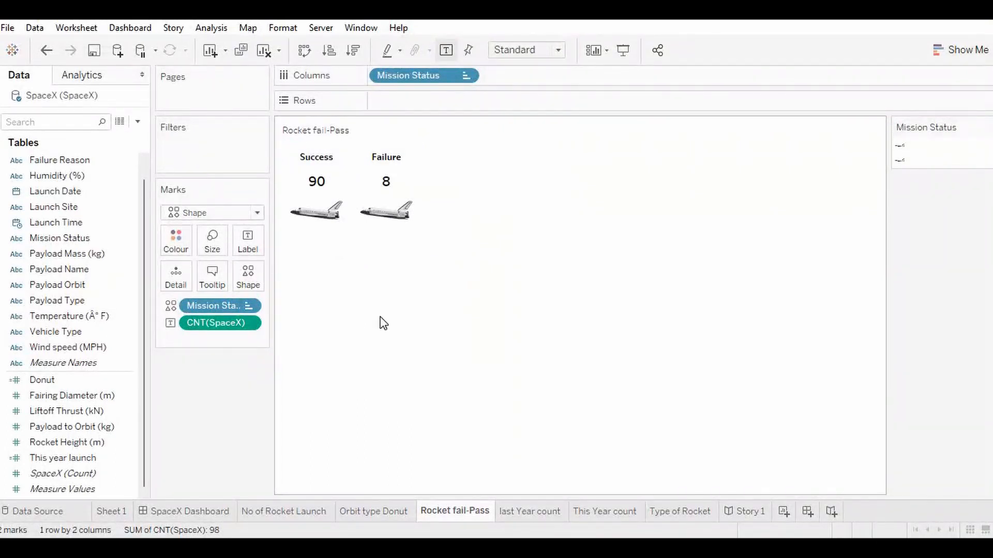
mouse_move(390, 186)
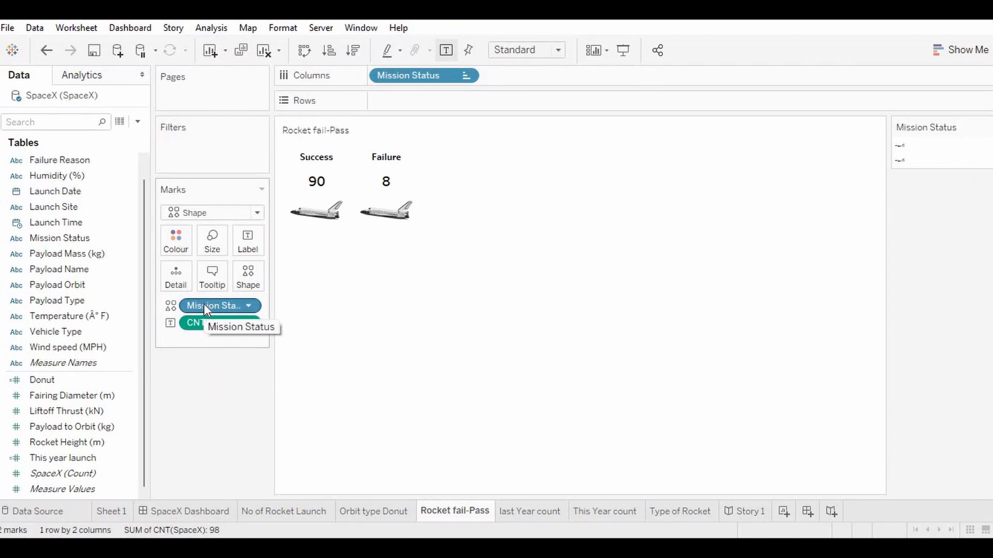
click(252, 277)
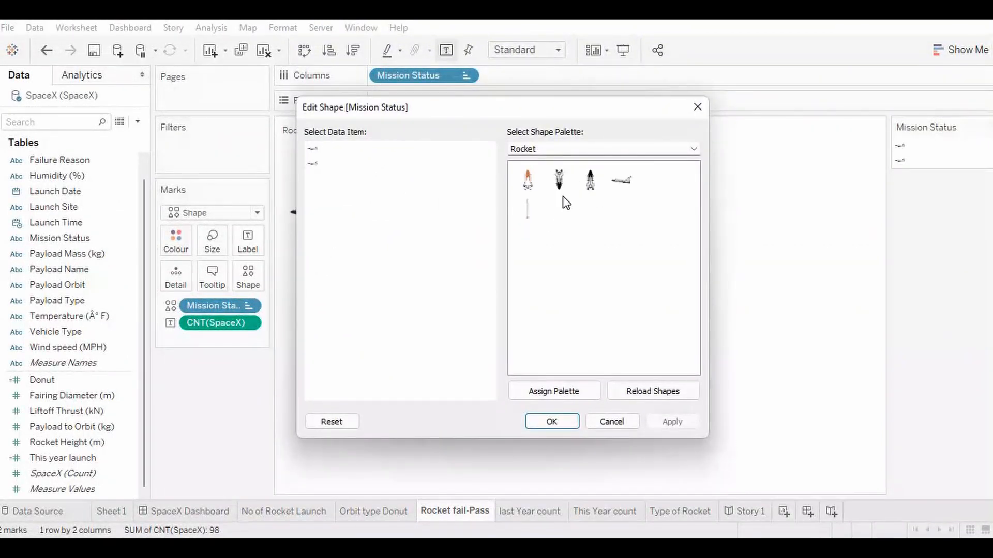
click(697, 106)
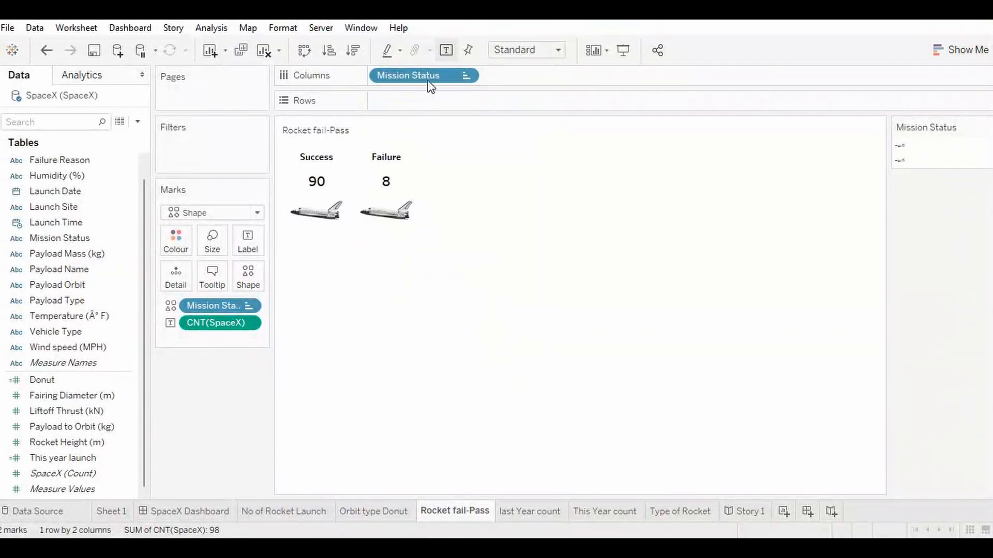
Step: Clear the fields from the Rocket fail-Pass worksheet and reset its mark type to Automatic
drag(429, 86, 39, 272)
drag(202, 305, 18, 294)
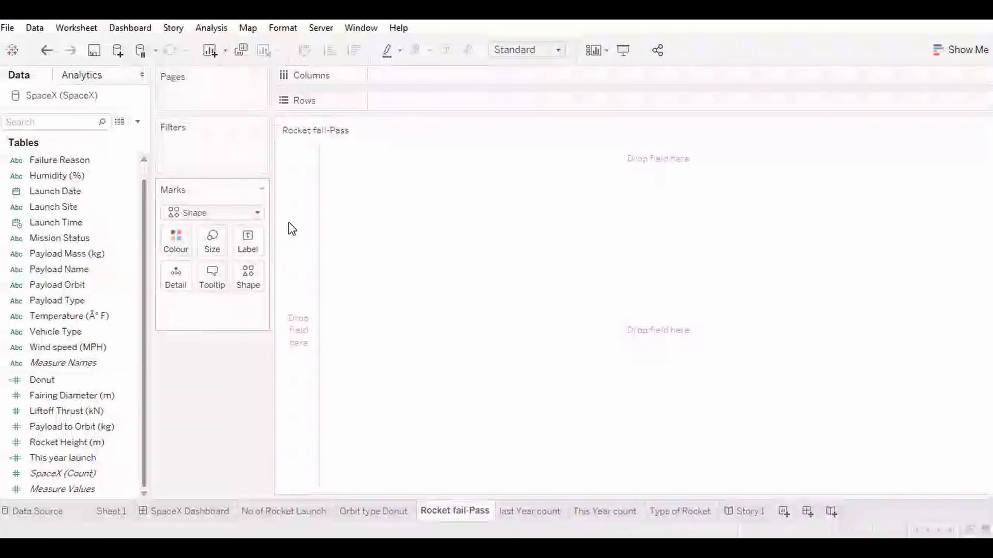
click(251, 211)
click(204, 229)
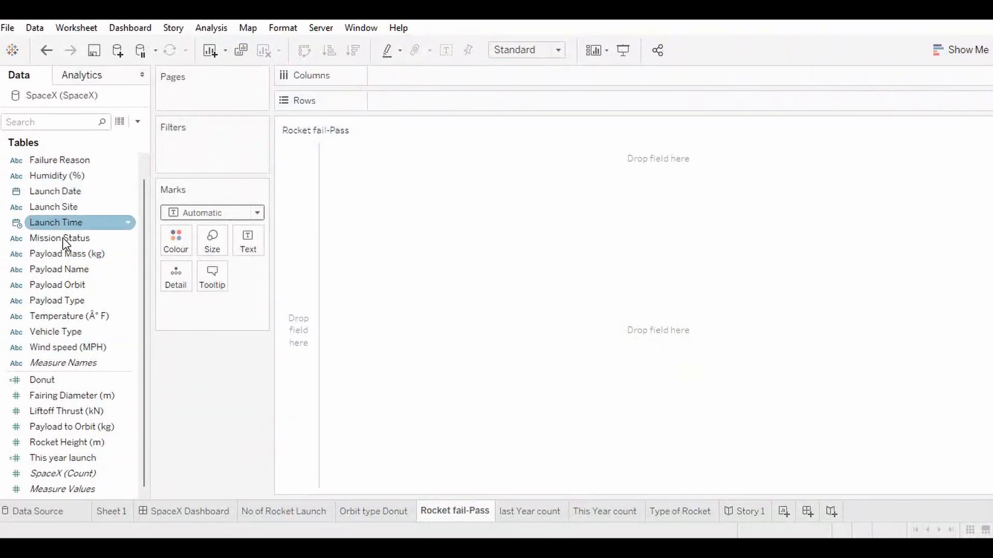
Step: Add Mission Status to the columns and set the mark type to Shape
drag(63, 238, 431, 72)
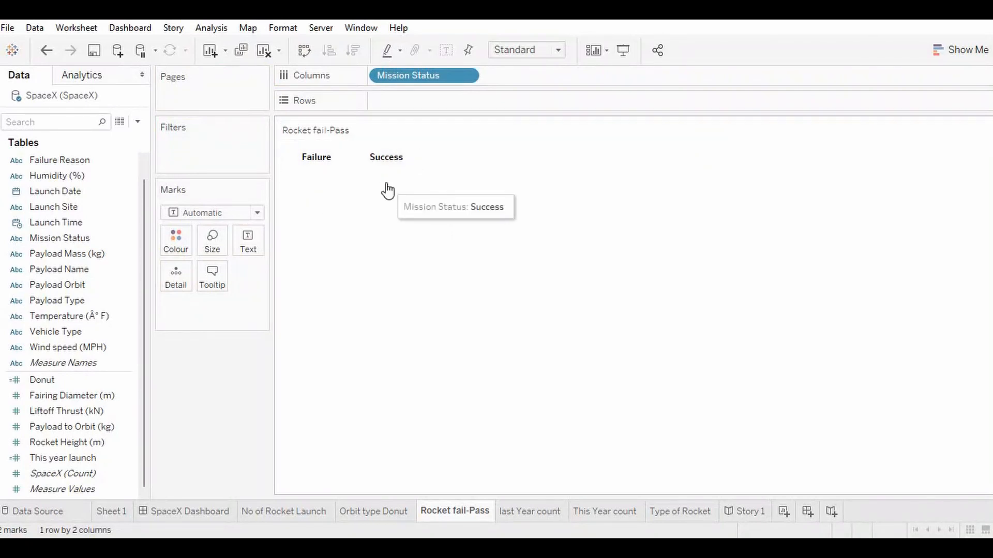
drag(45, 177, 231, 217)
click(231, 213)
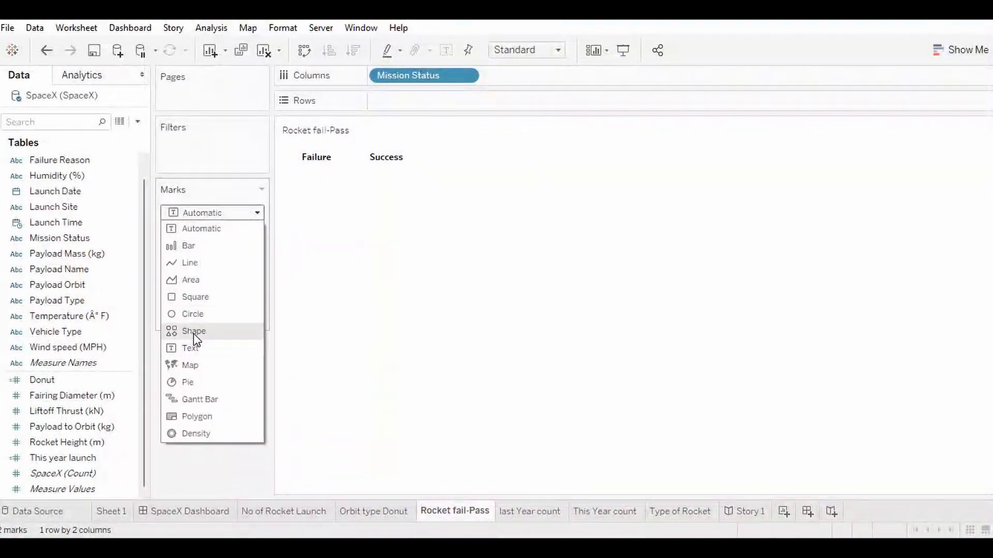
click(194, 333)
Step: Assign the Mission Status field to the shape property of the marks
click(54, 160)
click(78, 222)
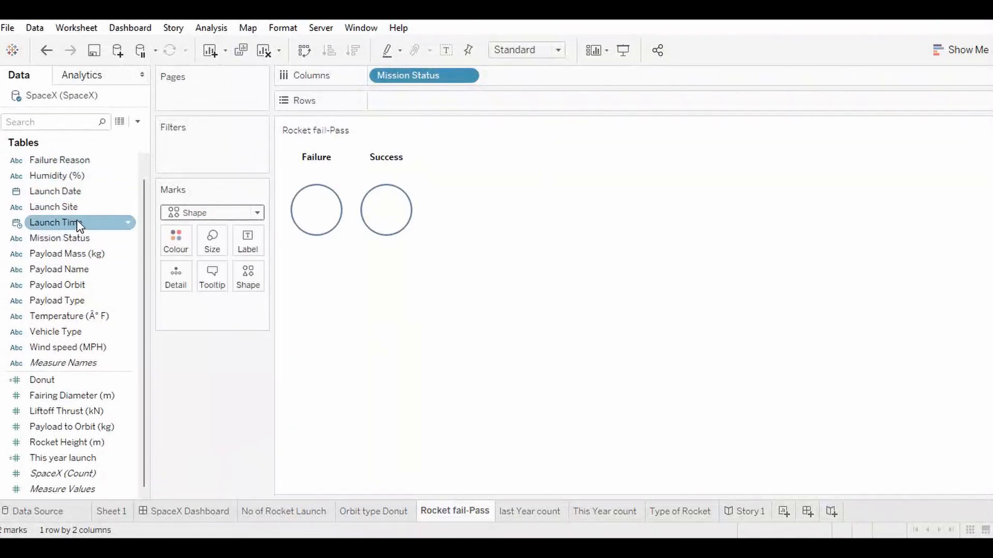
drag(73, 237, 246, 271)
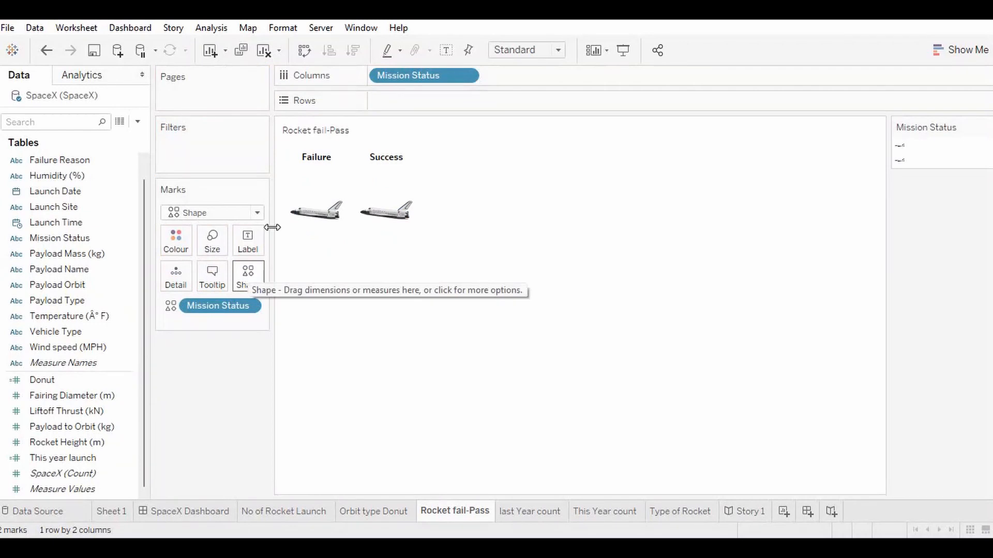
Step: Assign the Default shape palette to the Mission Status values and apply it to the view
mouse_move(335, 219)
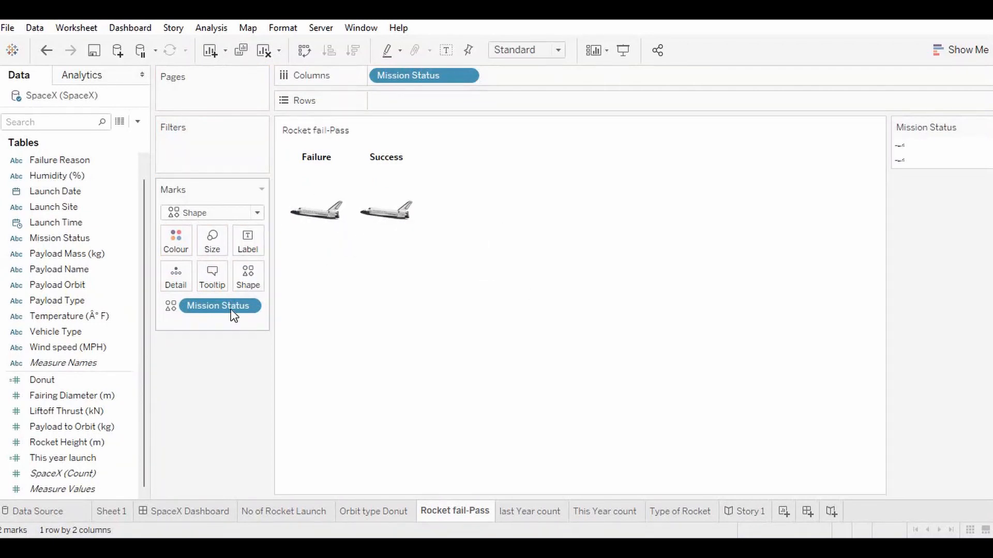
click(253, 280)
click(650, 148)
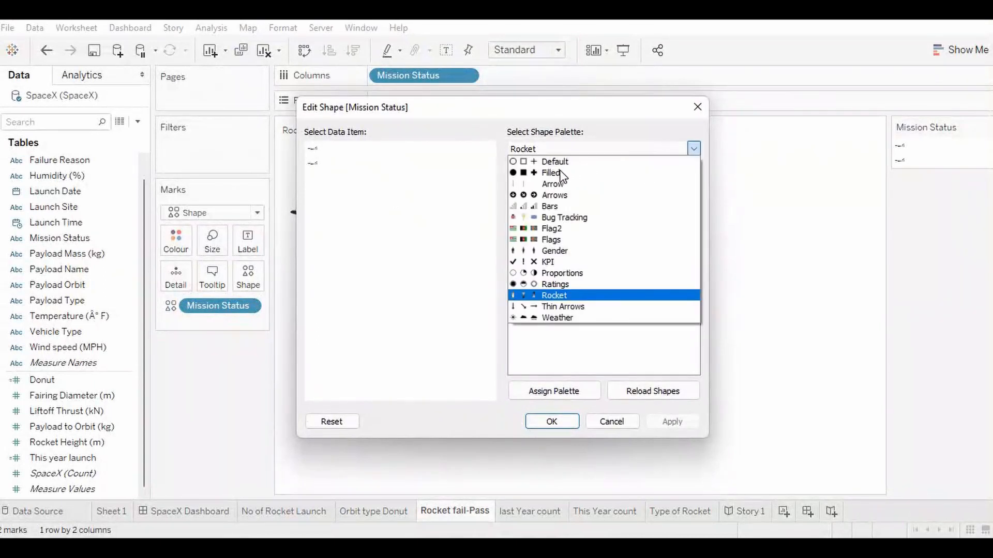
click(553, 160)
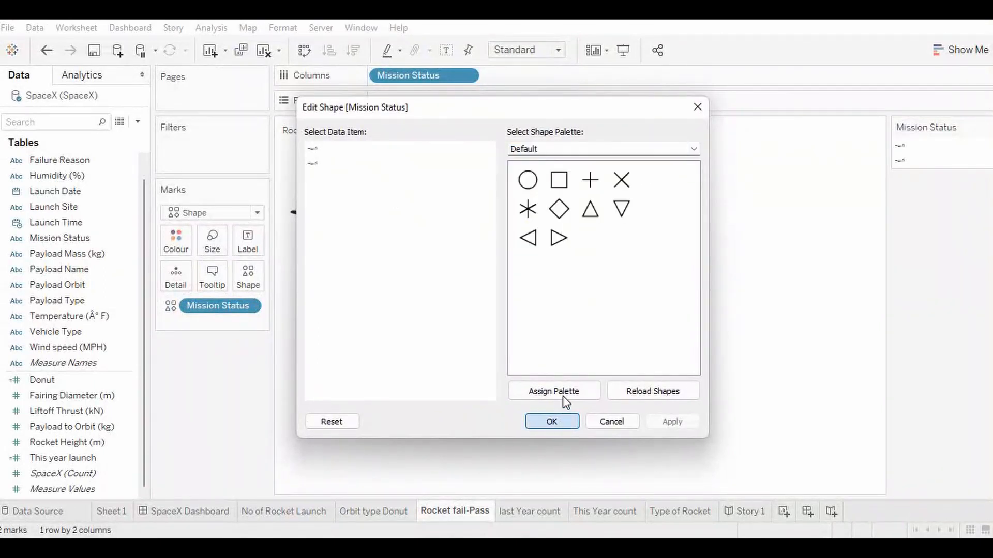
click(573, 387)
click(546, 419)
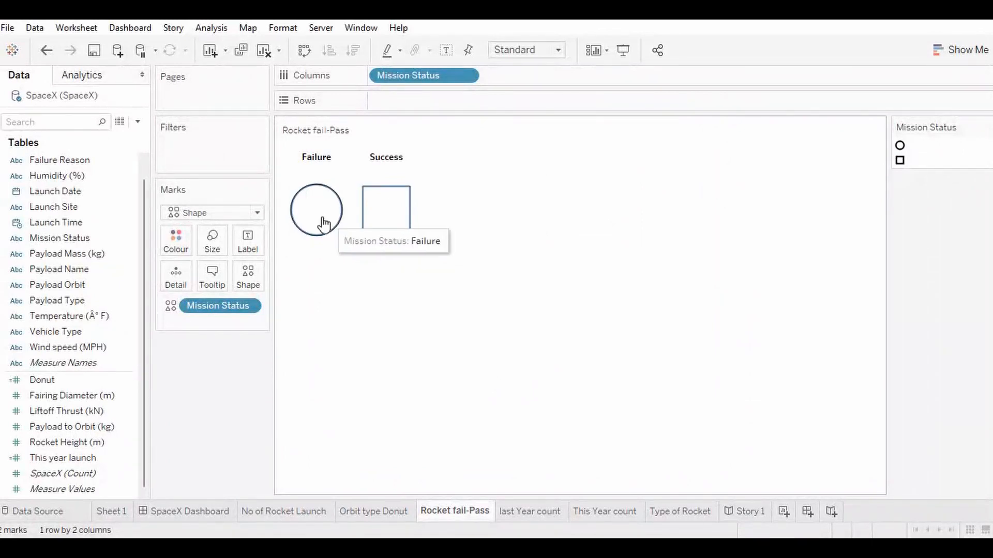
Step: Assign the Rocket shape palette to Mission Status and give both Failure and Success the horizontal shuttle shape
click(247, 279)
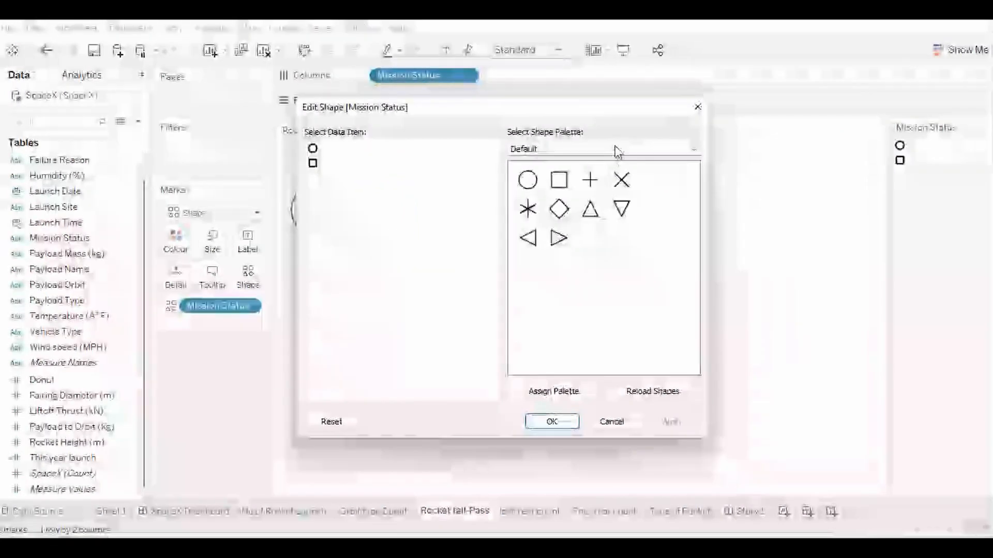
click(616, 148)
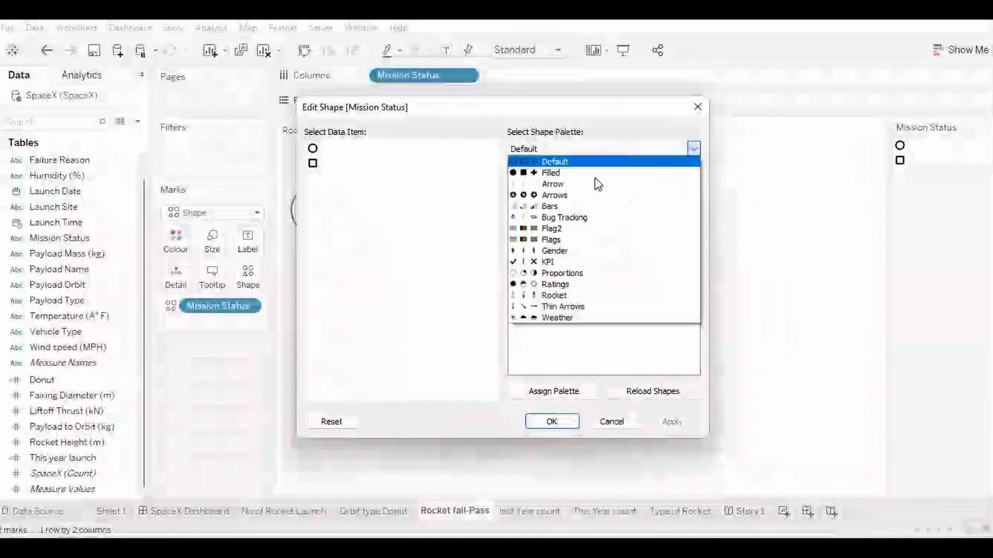
click(556, 296)
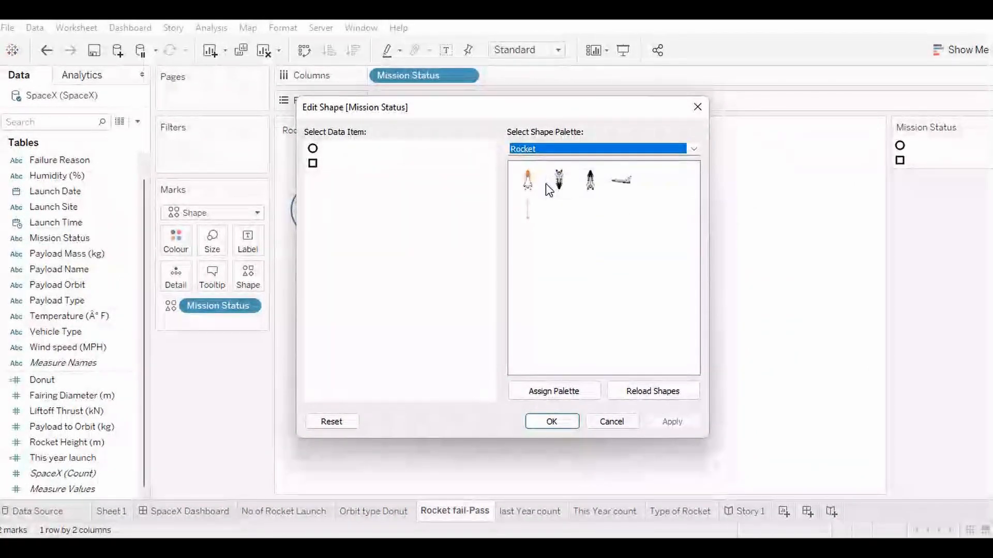
click(558, 181)
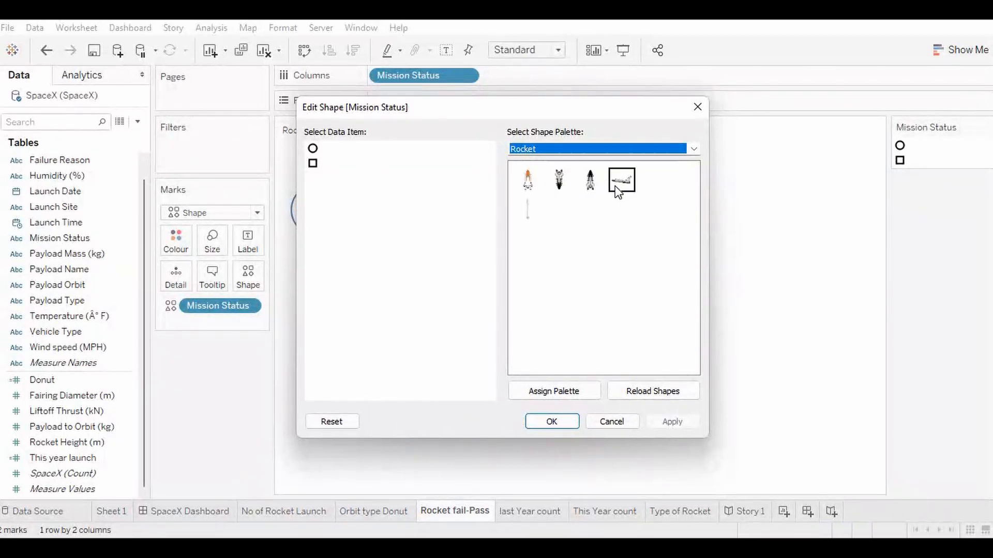
click(615, 186)
click(569, 391)
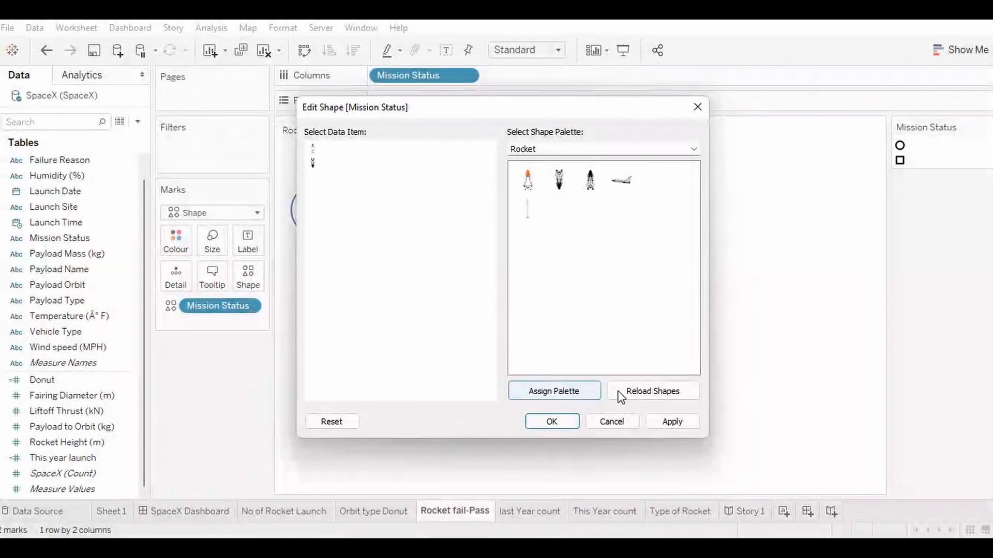
click(313, 151)
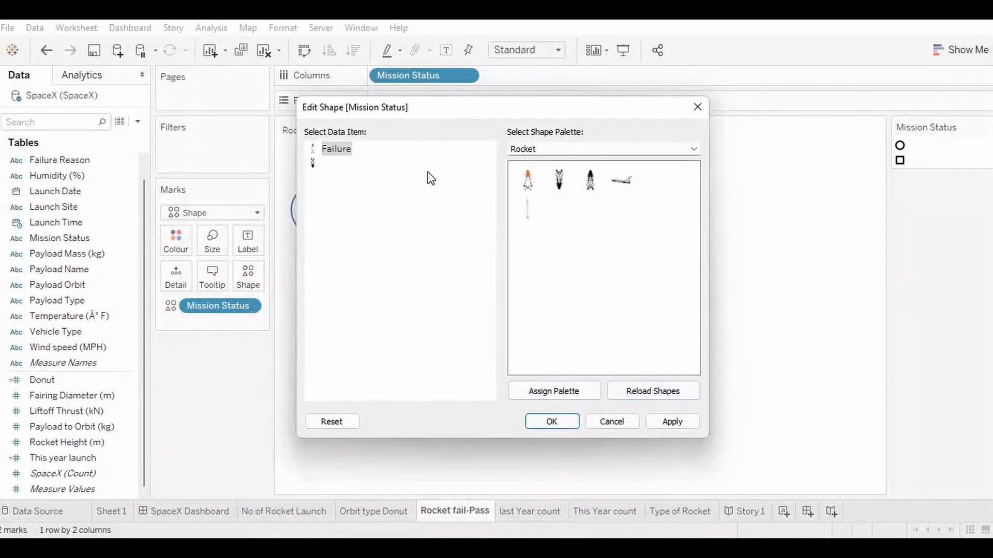
click(623, 180)
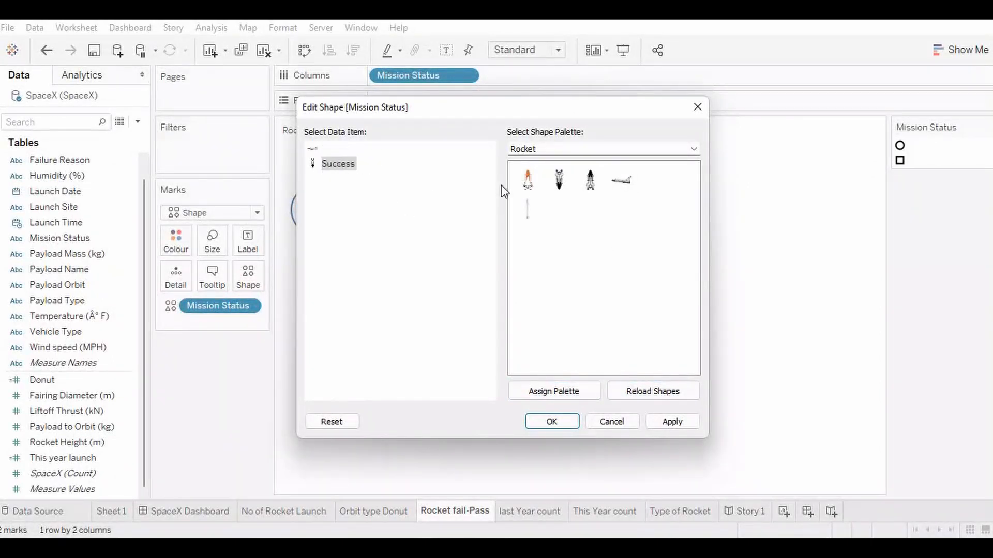
click(565, 425)
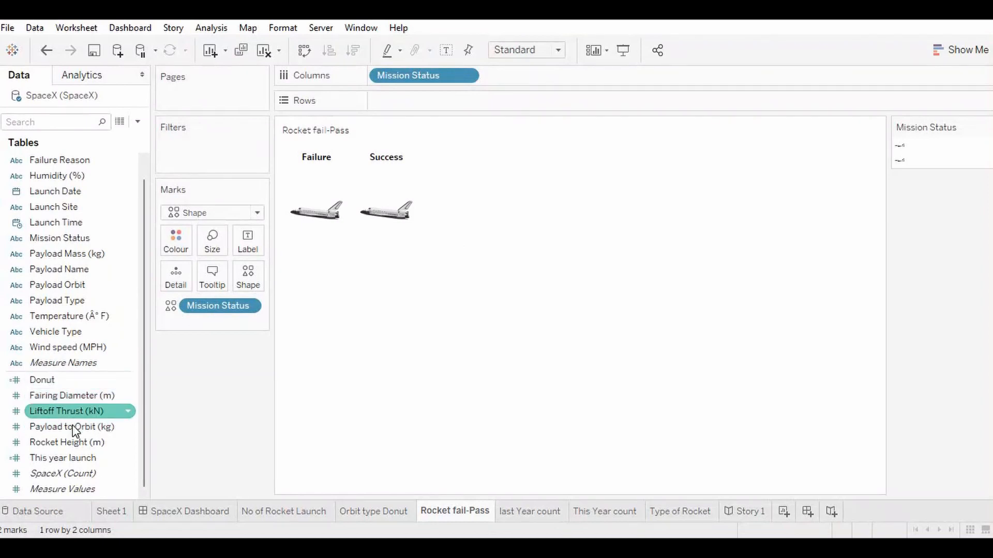
Step: Label the Mission Status shapes with SpaceX (Count) and check the label's font settings
drag(73, 473, 244, 242)
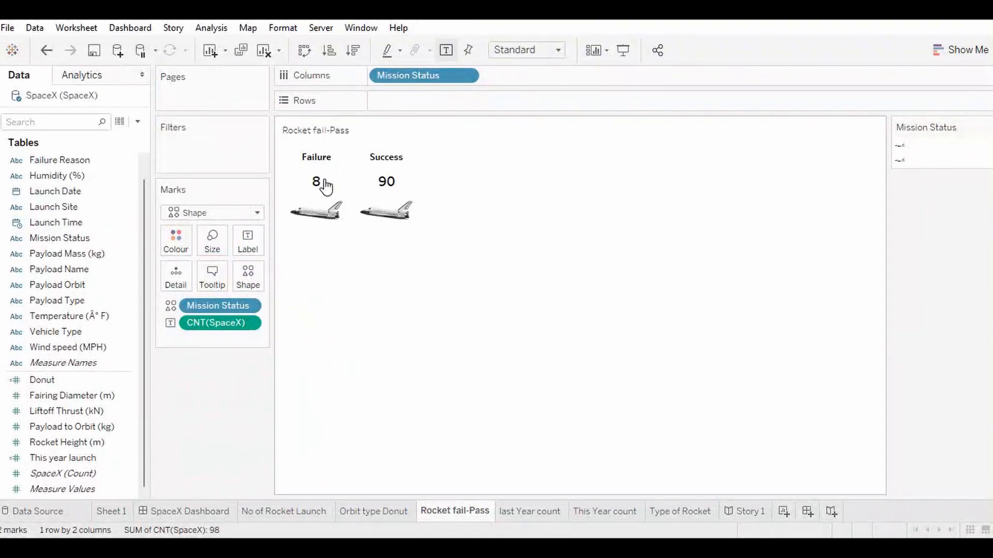
mouse_move(406, 188)
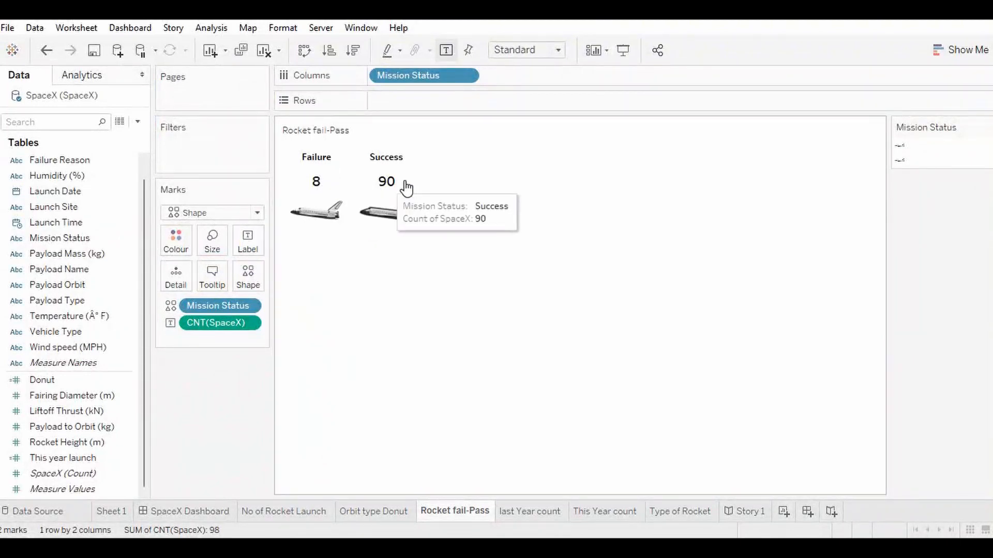
click(248, 242)
click(378, 339)
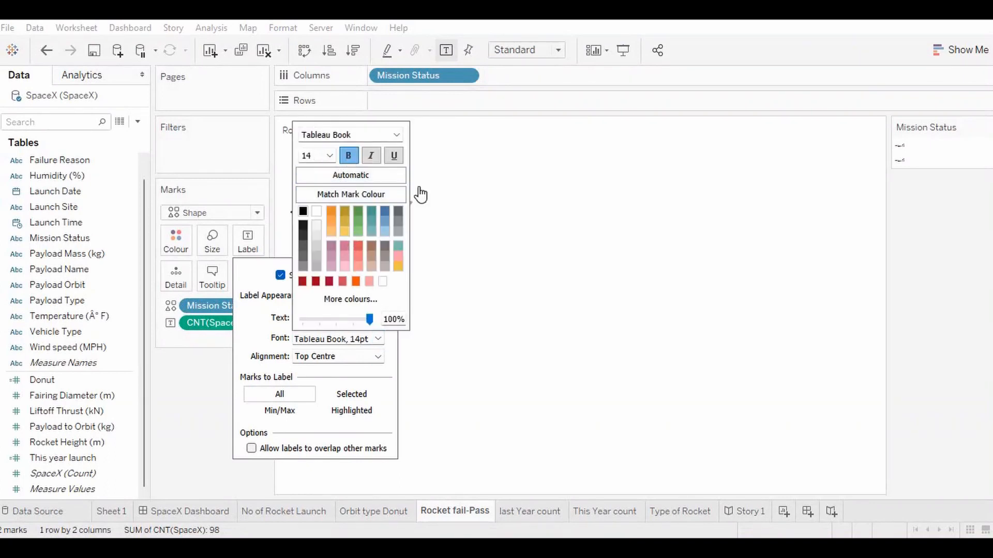
click(583, 299)
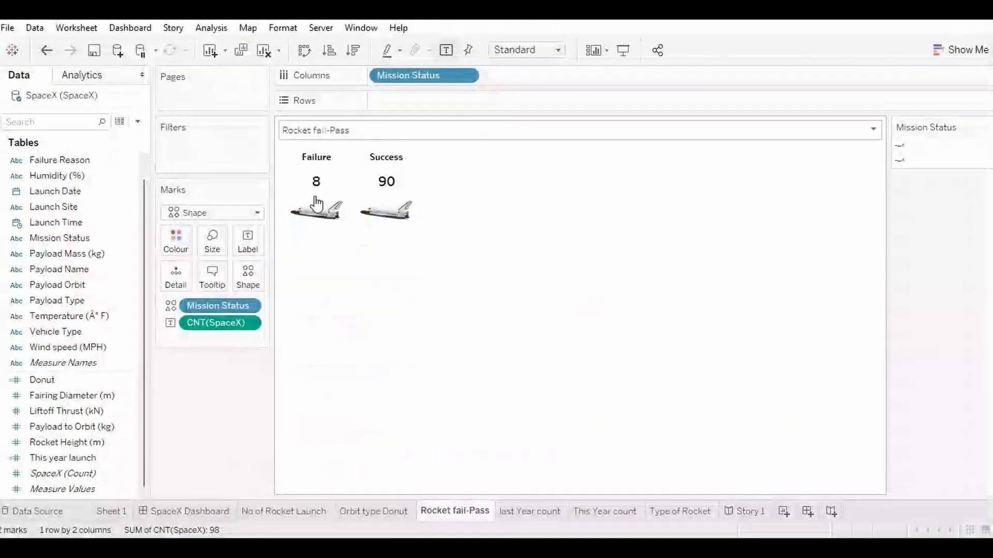
Step: Review the last Year count worksheet and the shape settings of its Count of SpaceX mark
click(530, 513)
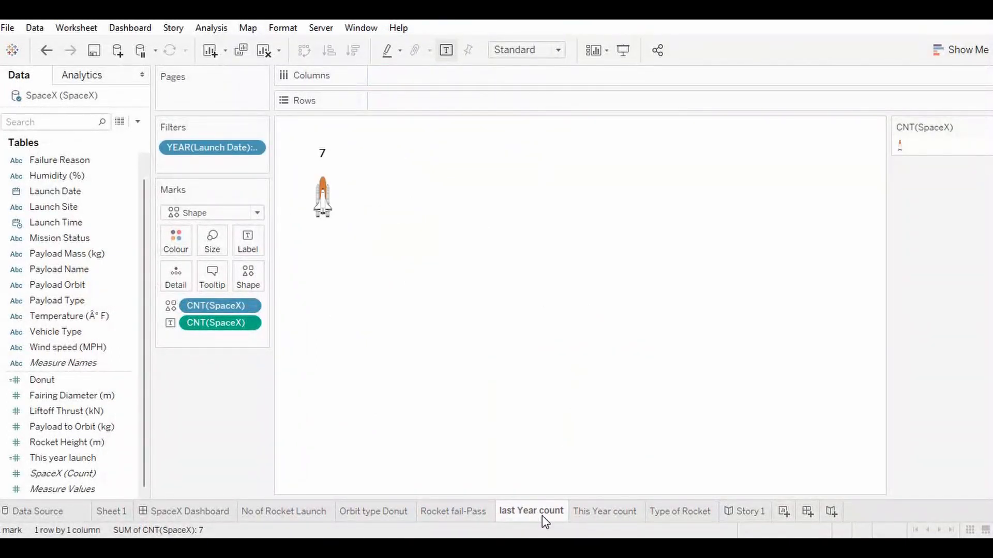
mouse_move(542, 517)
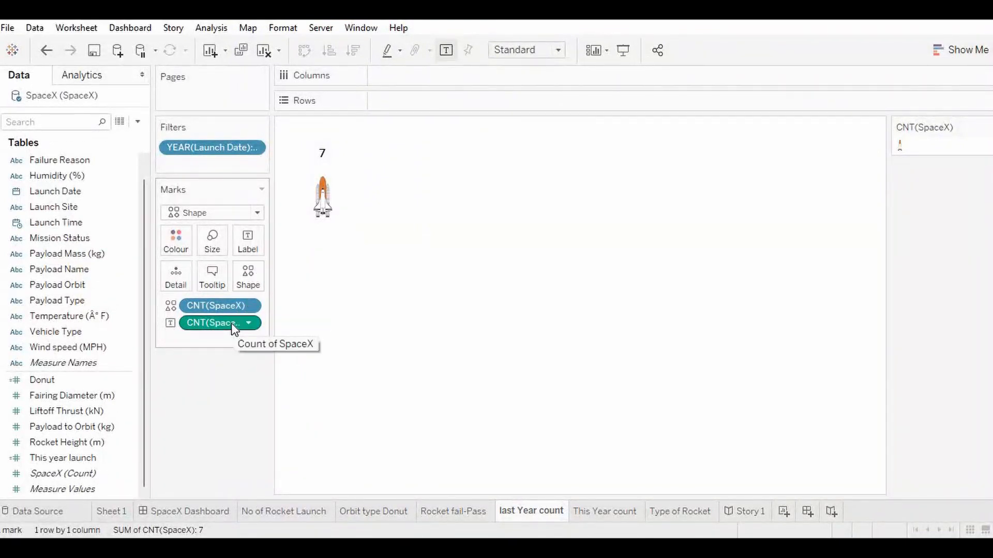
click(255, 290)
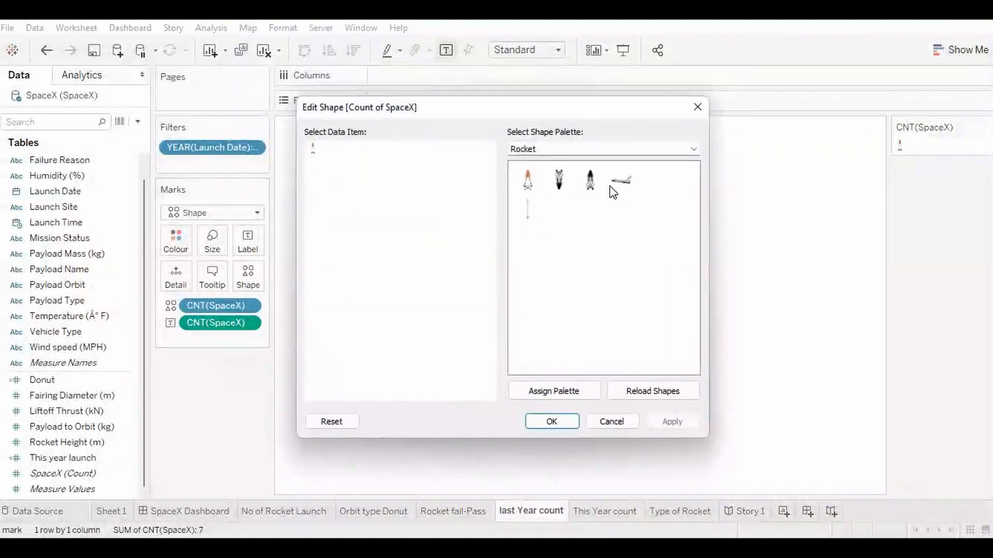
click(530, 185)
click(702, 113)
Step: Review how the This Year count and Type of Rocket worksheets are built
click(600, 512)
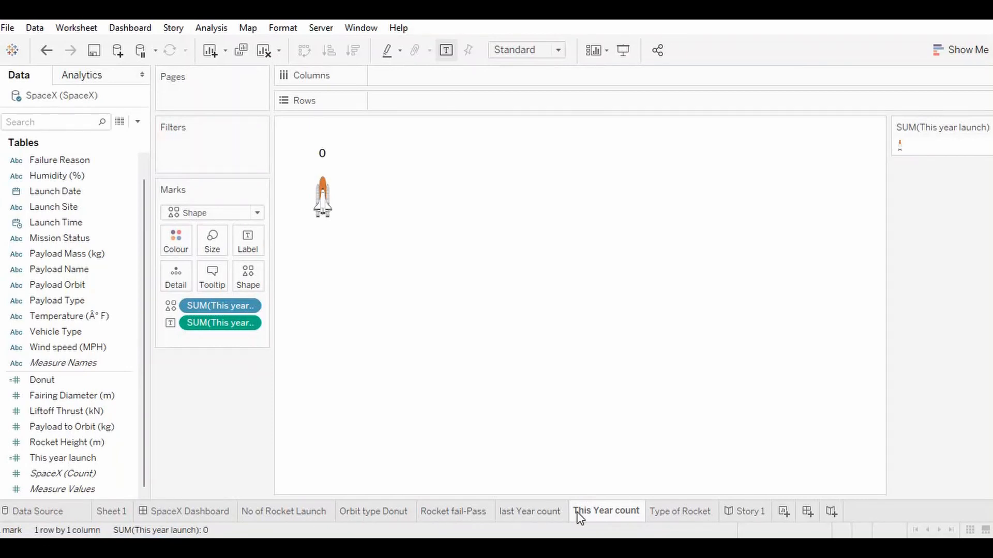
click(693, 516)
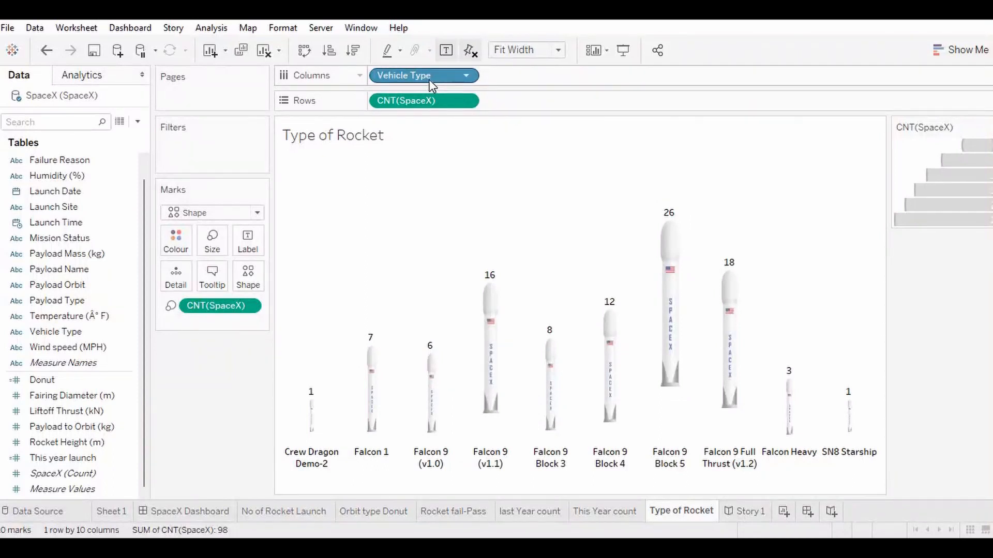
mouse_move(595, 377)
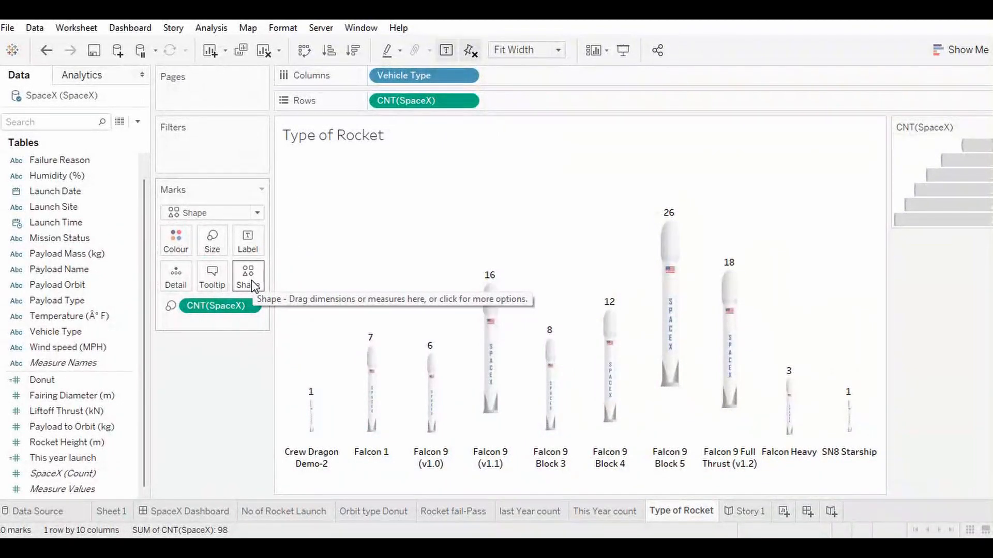
Step: Create a new worksheet charting SpaceX (Count) in rows by Vehicle Type in columns, fitted to the width
click(784, 512)
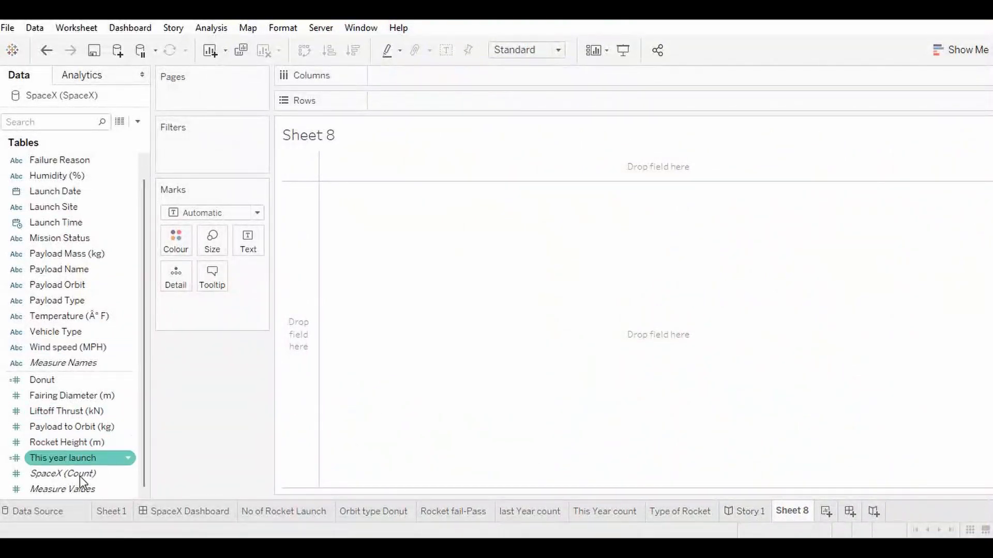
drag(292, 382, 461, 102)
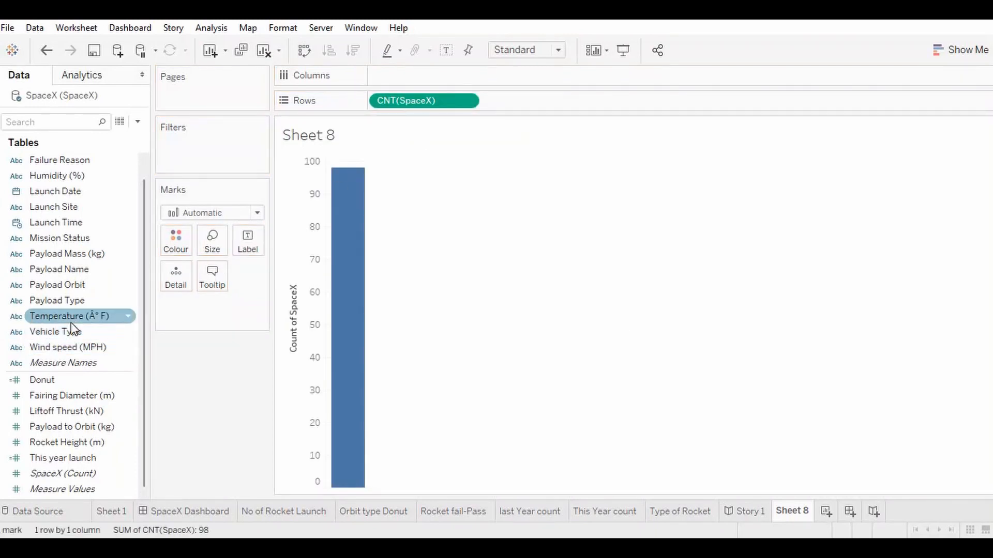
drag(72, 331, 507, 74)
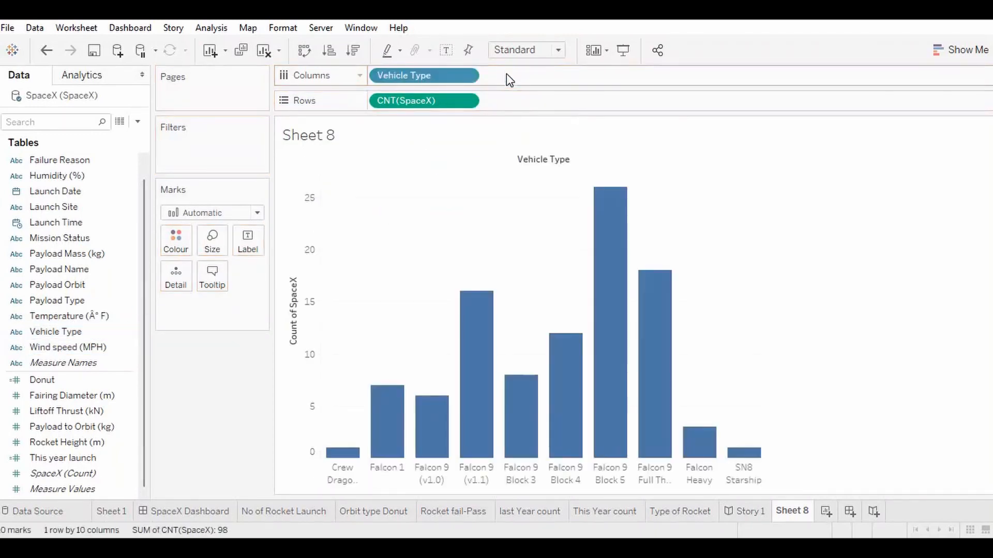
click(555, 49)
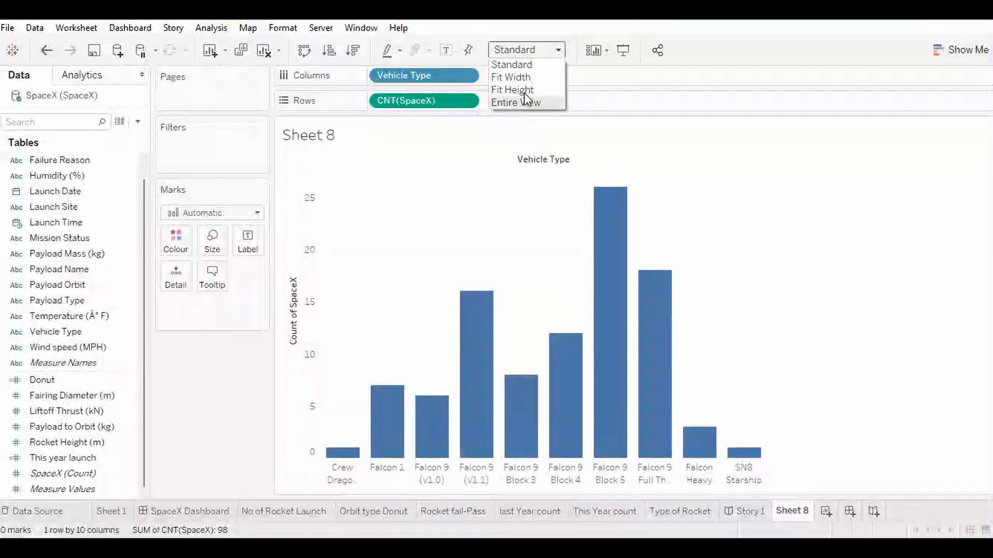
click(527, 73)
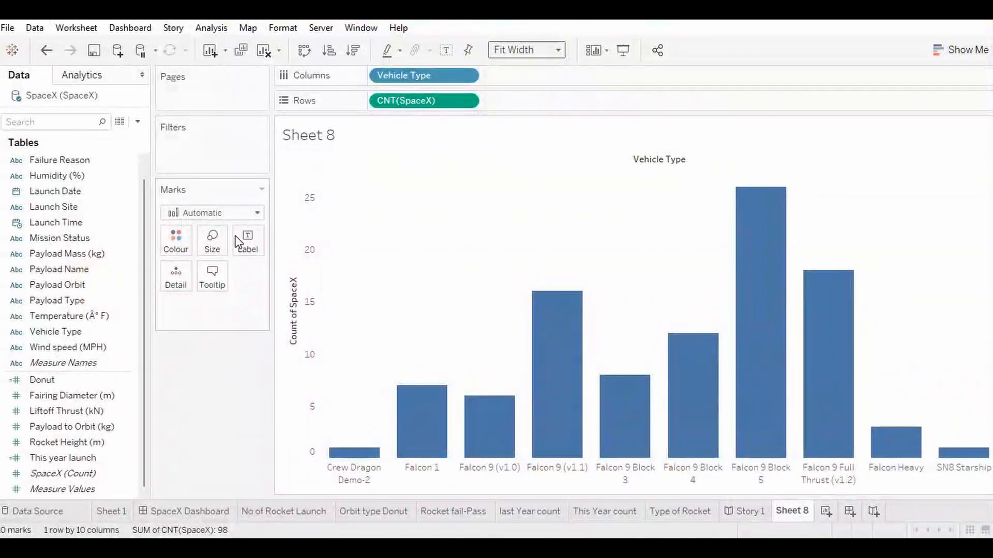
Step: Change the marks to Shape and assign them the slim white SpaceX rocket from the Rocket palette
click(257, 212)
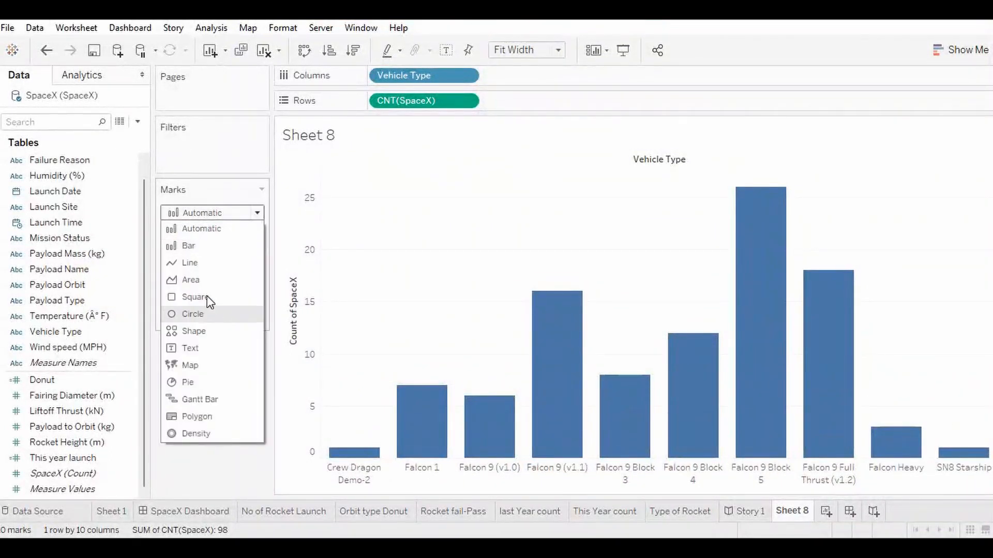
click(191, 328)
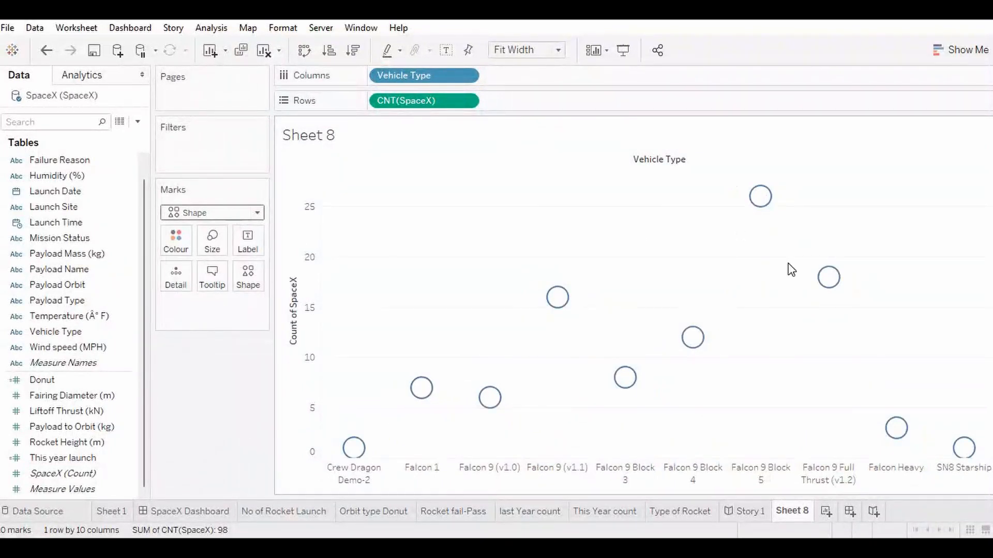
click(258, 289)
click(277, 382)
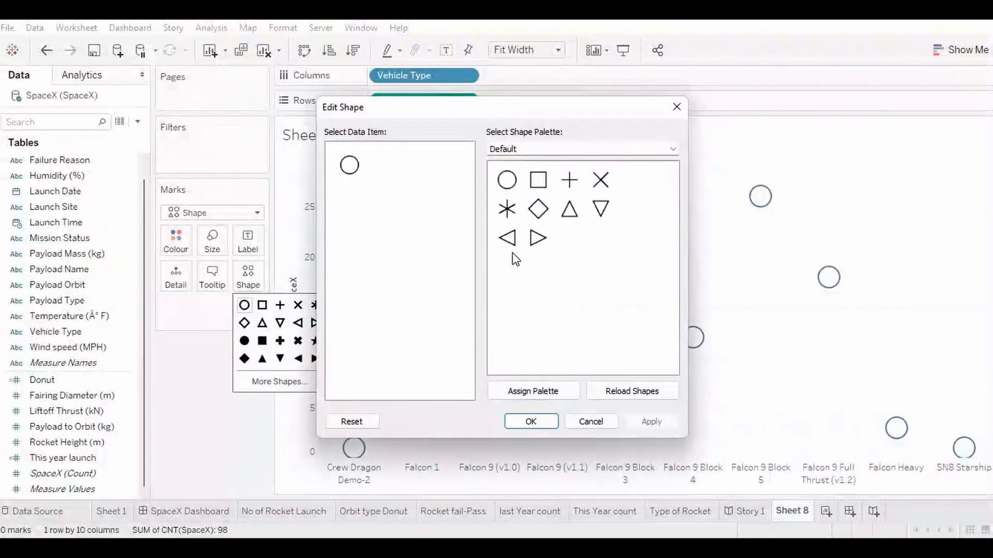
click(542, 148)
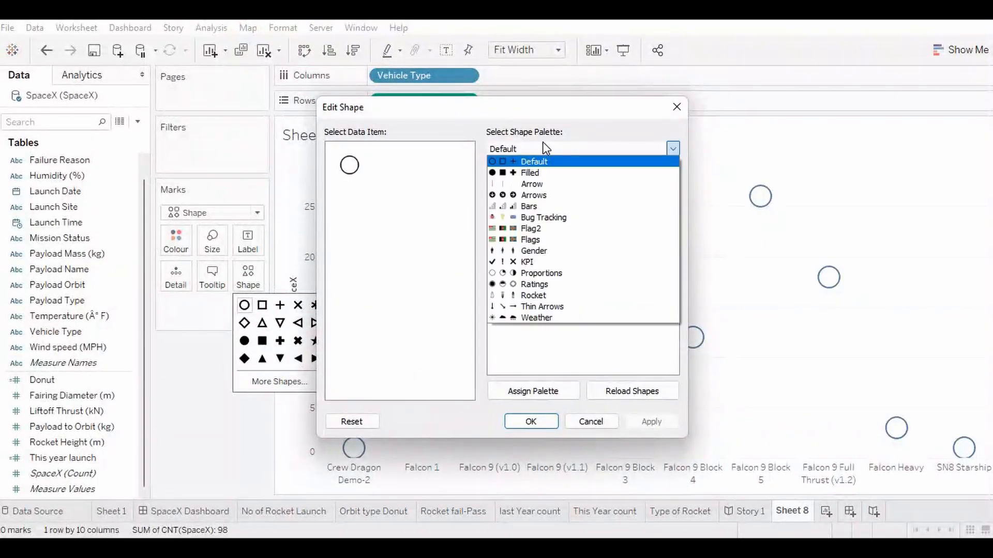
click(528, 295)
click(511, 219)
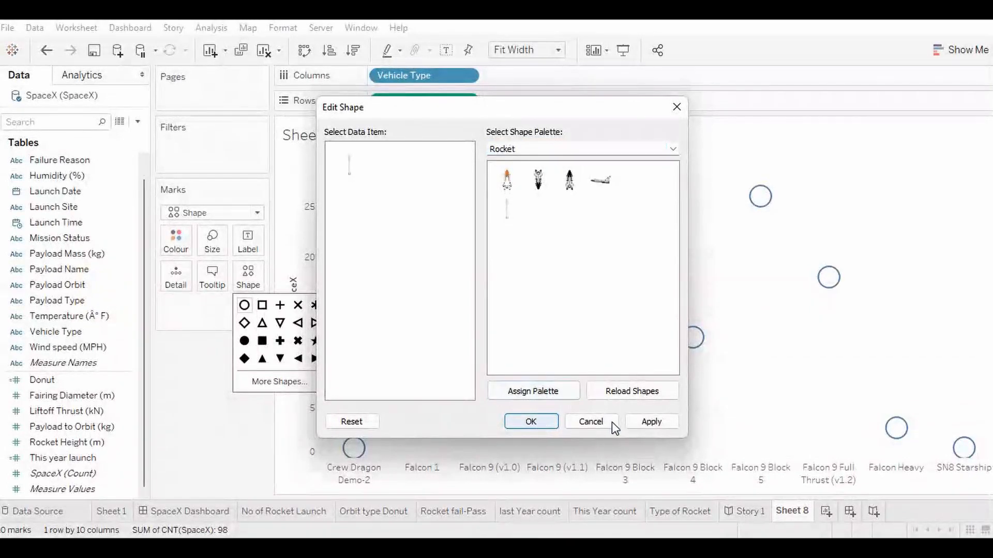
click(539, 420)
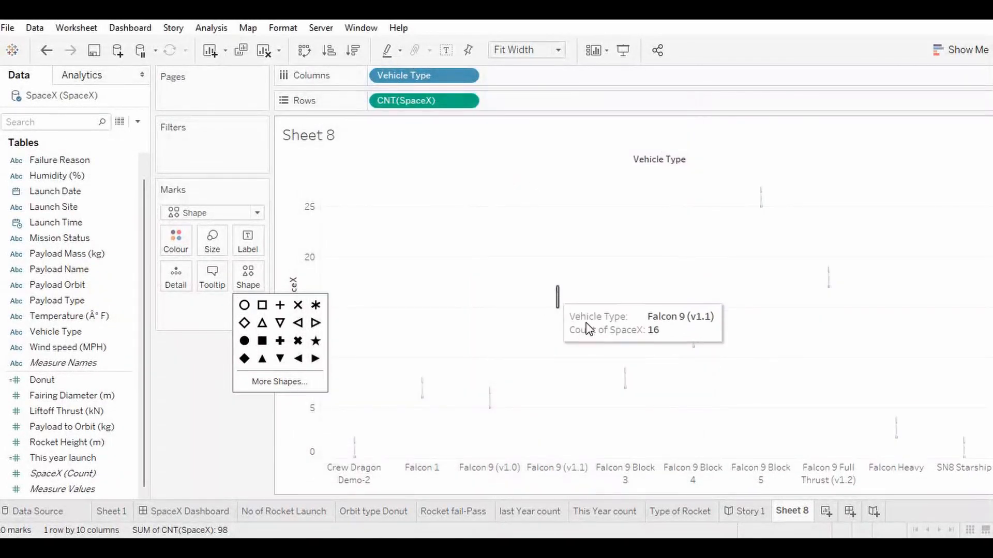
click(209, 370)
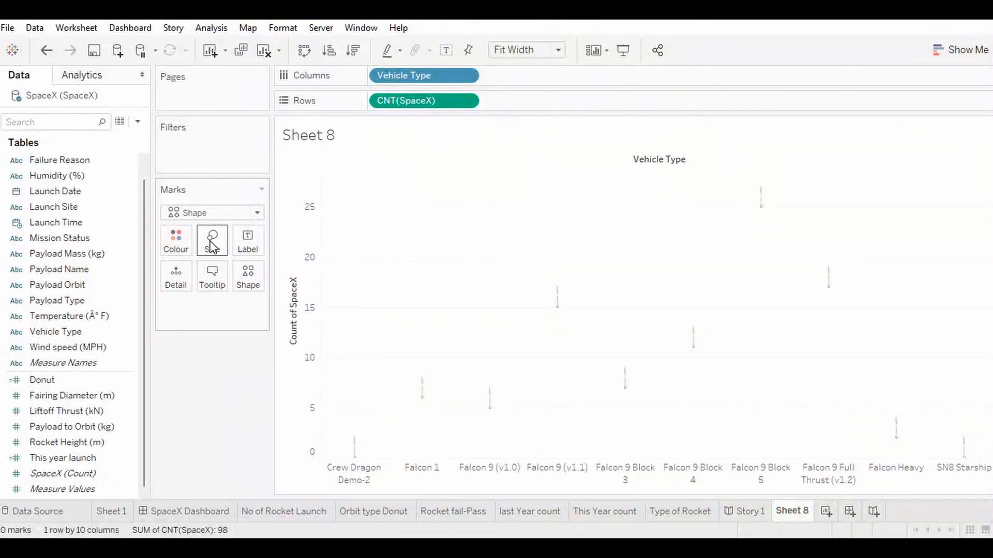
Step: Size the rocket shapes by SpaceX (Count) and enlarge them so the tallest rocket still fits within the chart
drag(83, 475, 217, 250)
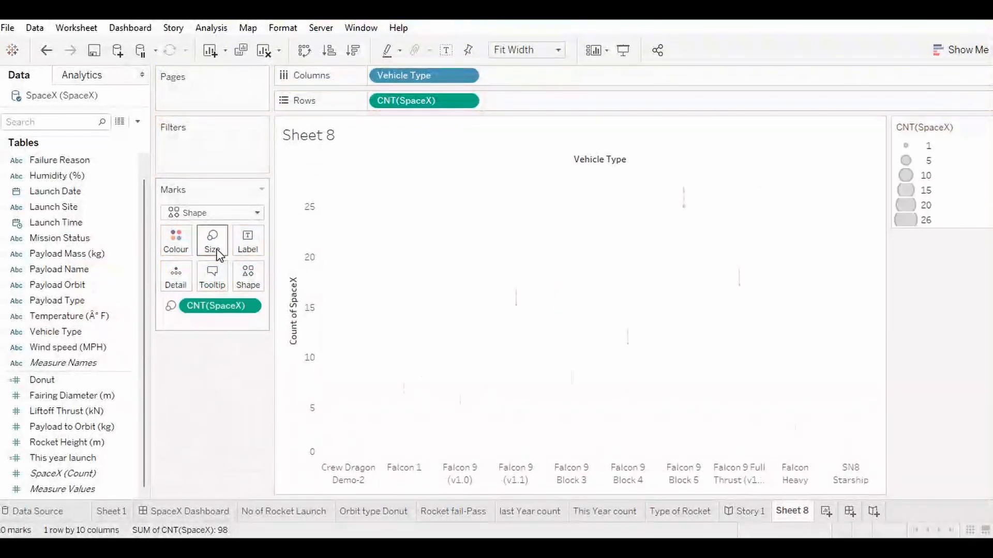
click(218, 255)
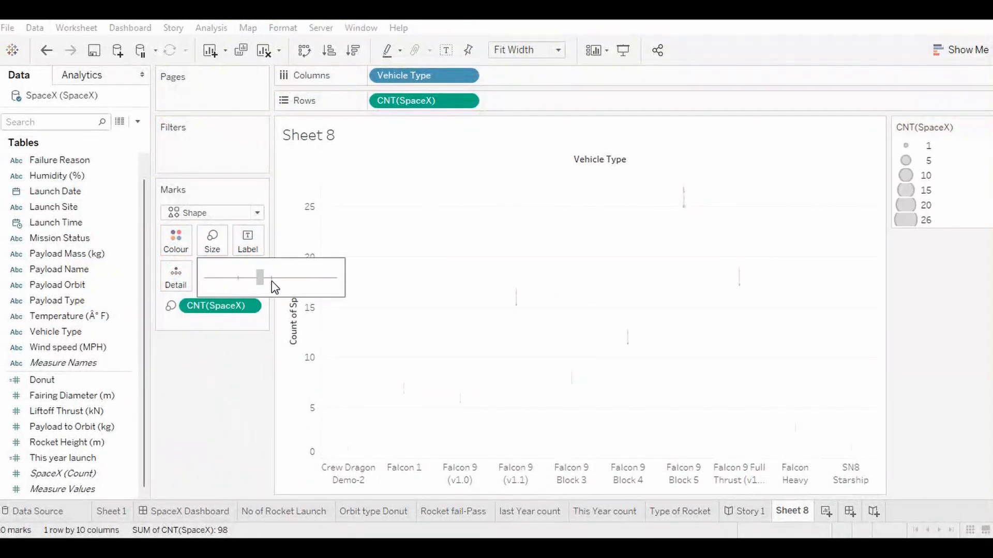
drag(271, 280, 305, 291)
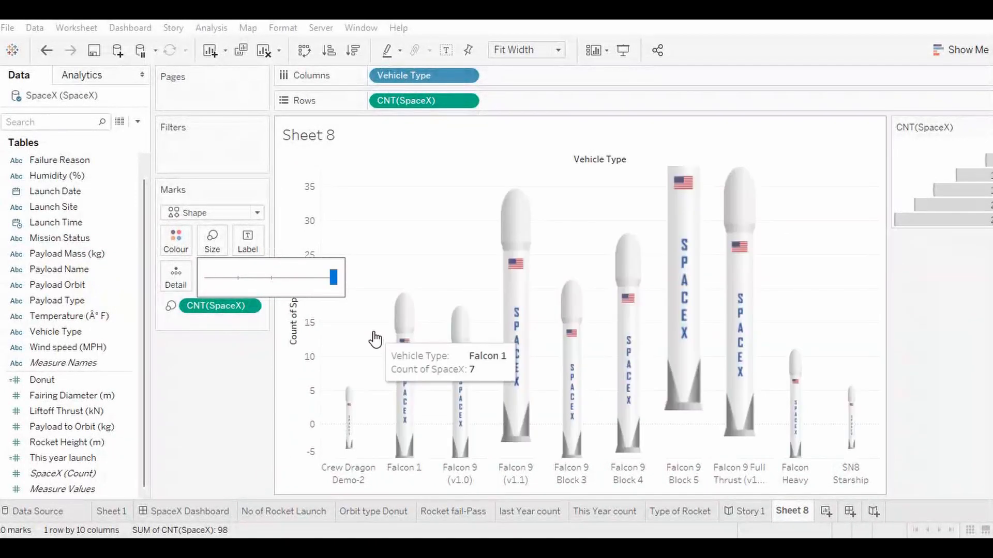
drag(327, 279, 320, 278)
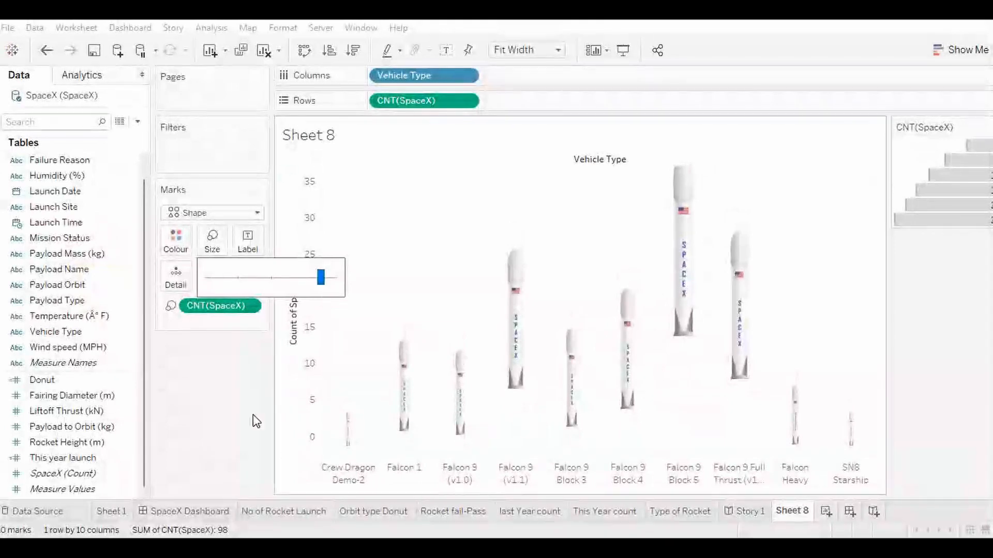
click(204, 428)
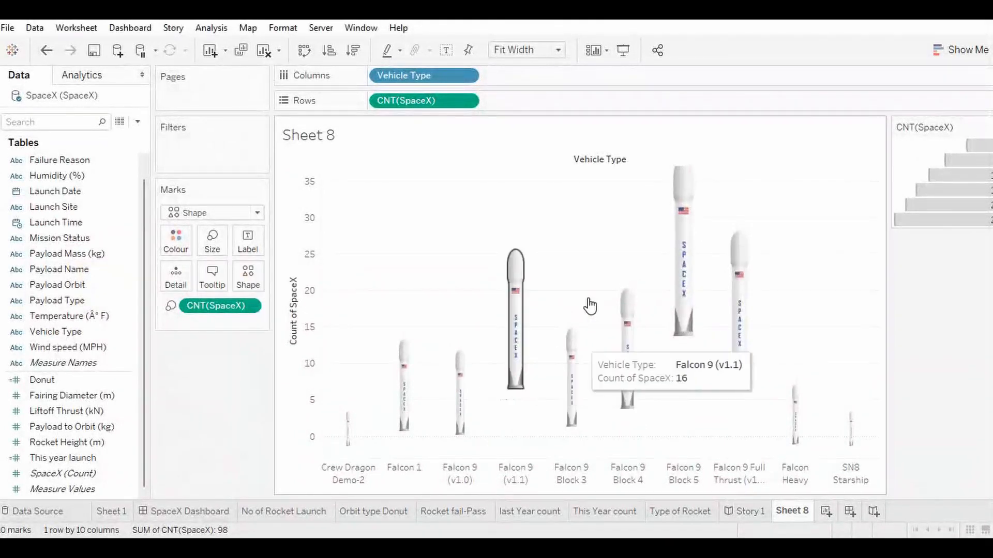
click(253, 238)
click(212, 240)
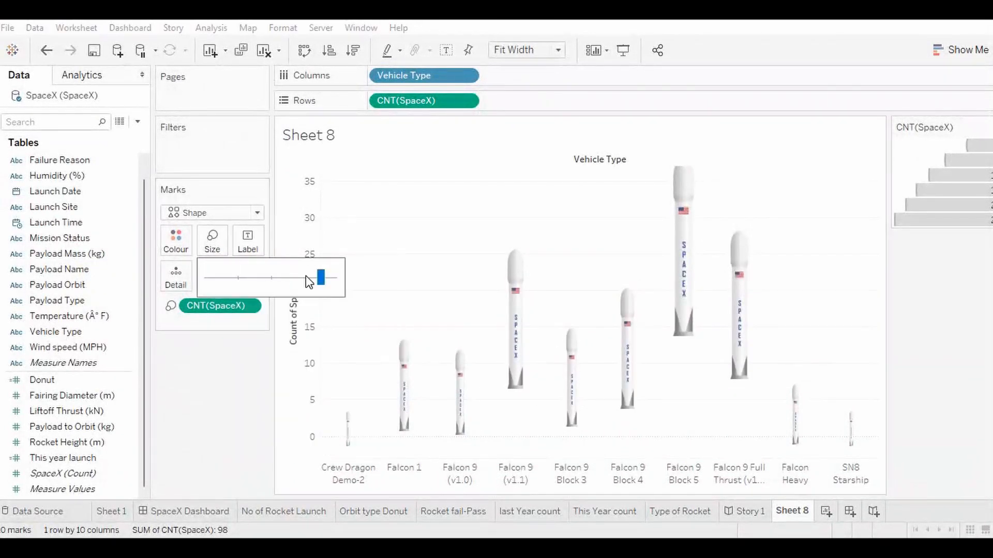
drag(320, 278, 315, 285)
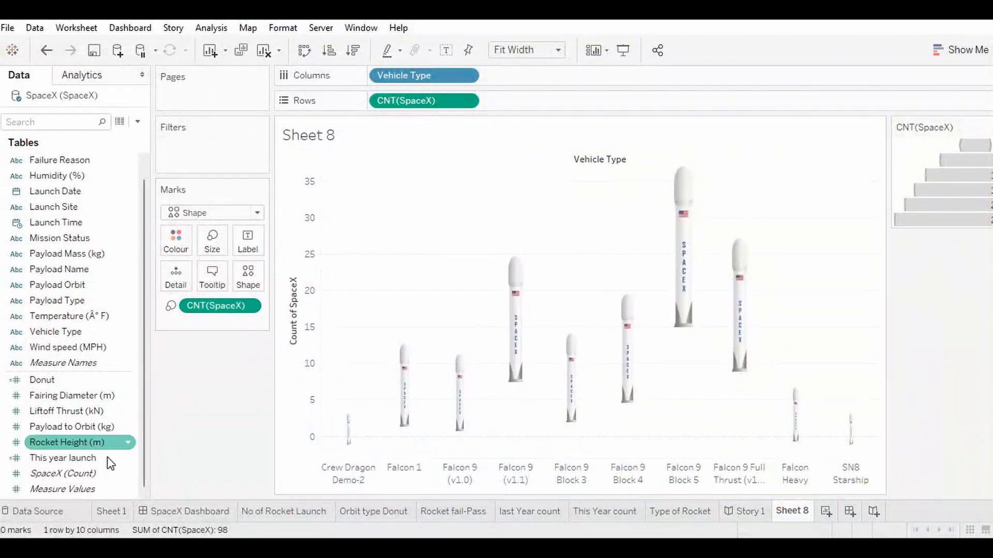
Step: Label the rockets with SpaceX (Count) and set the labels' vertical alignment to Top
drag(66, 472, 247, 241)
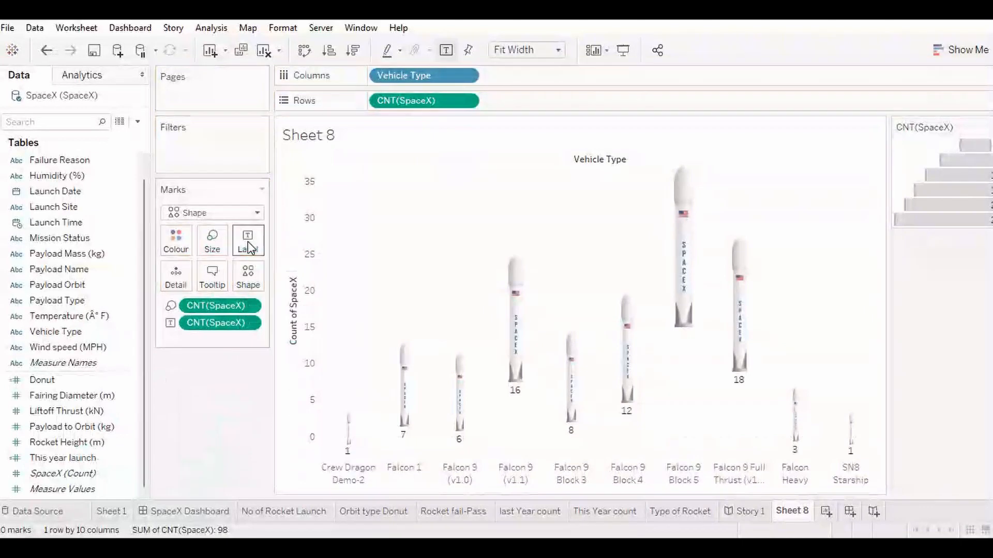
click(249, 250)
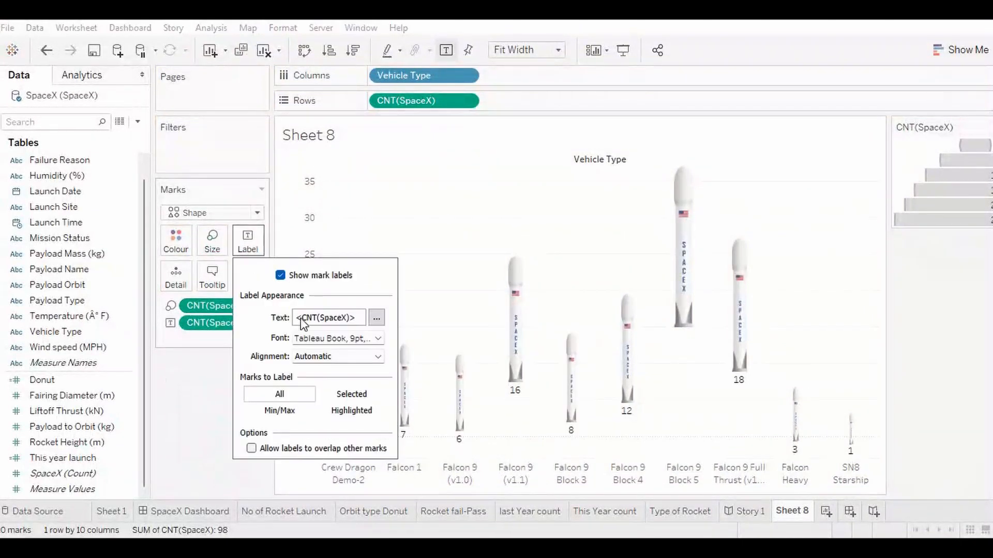
click(341, 358)
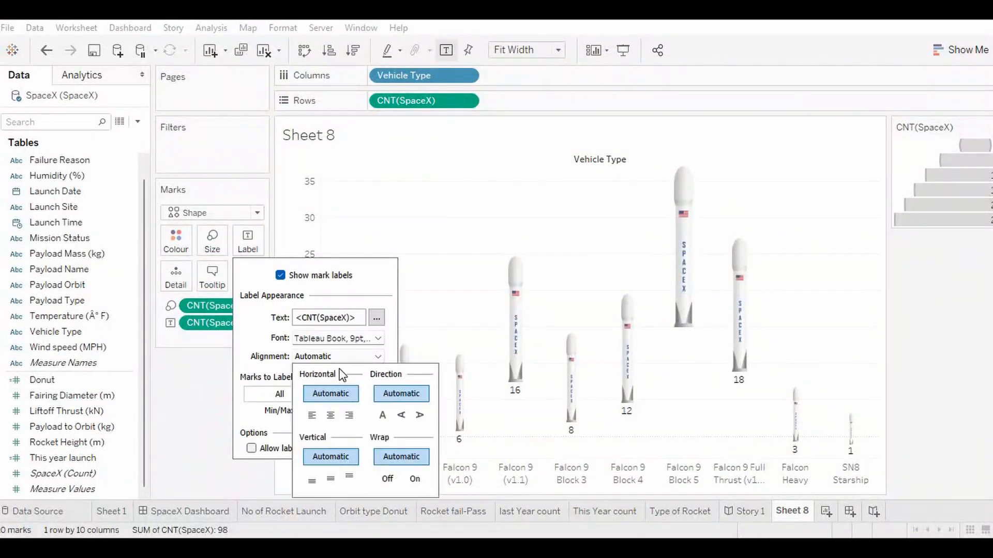
click(350, 480)
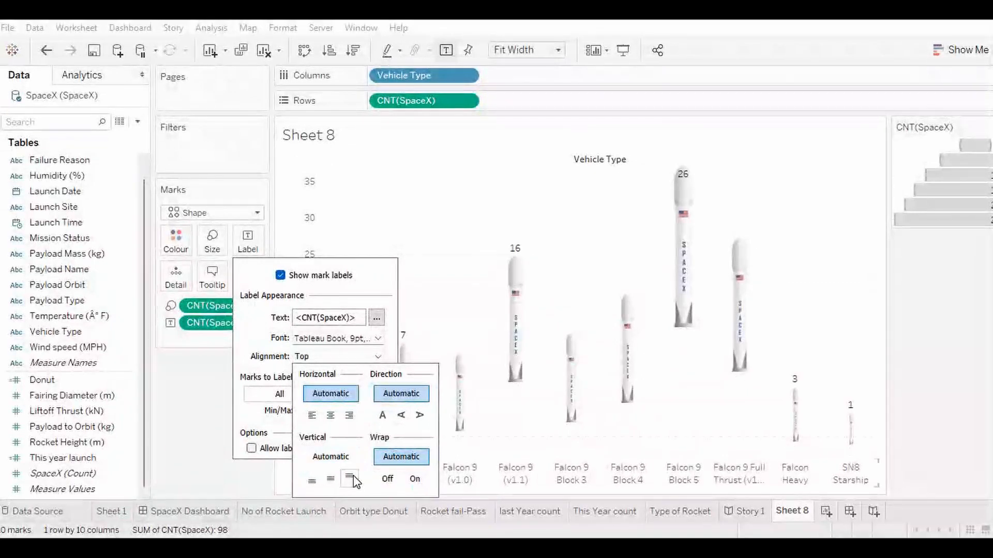
click(922, 350)
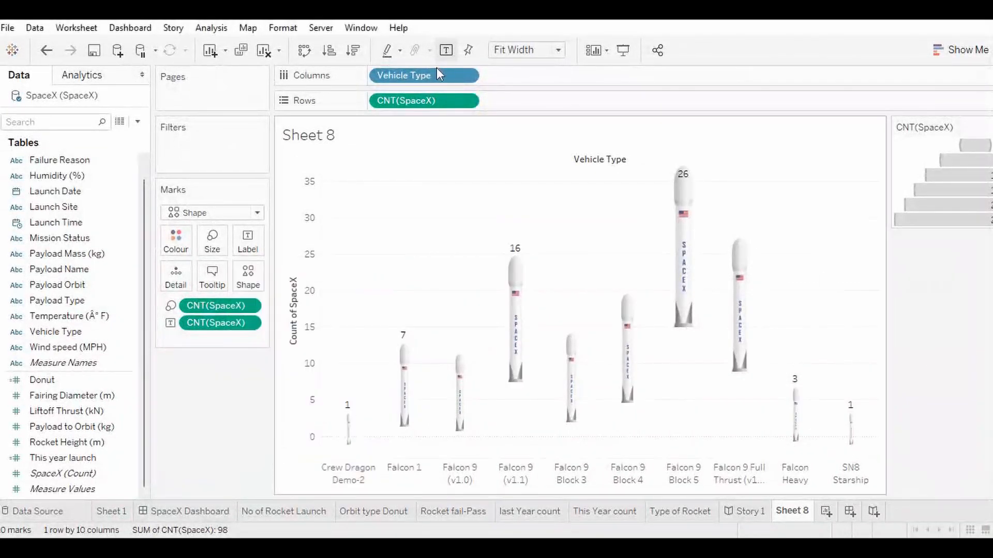
Step: Hide the header of the CNT(SpaceX) axis and set the column zero lines and axis ticks to None
right_click(431, 107)
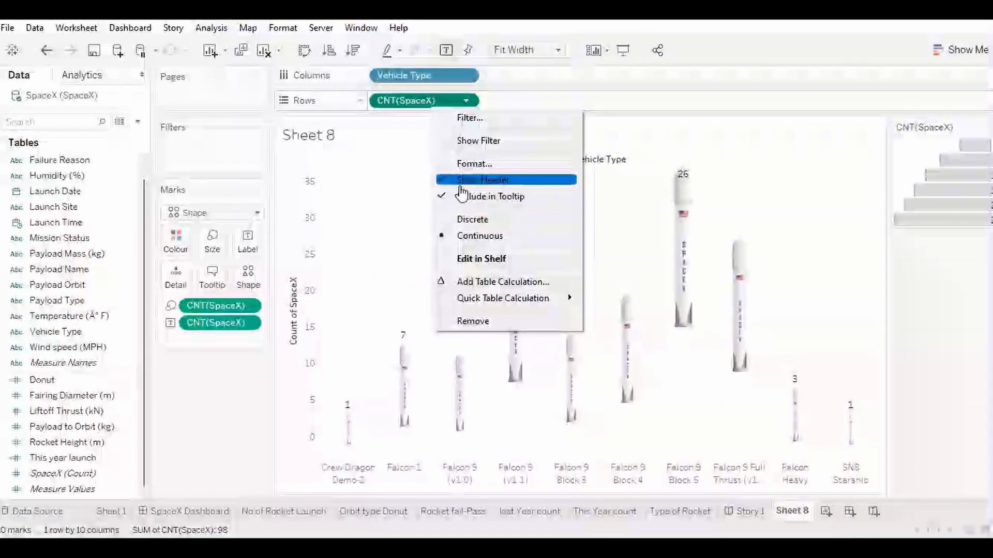
click(481, 179)
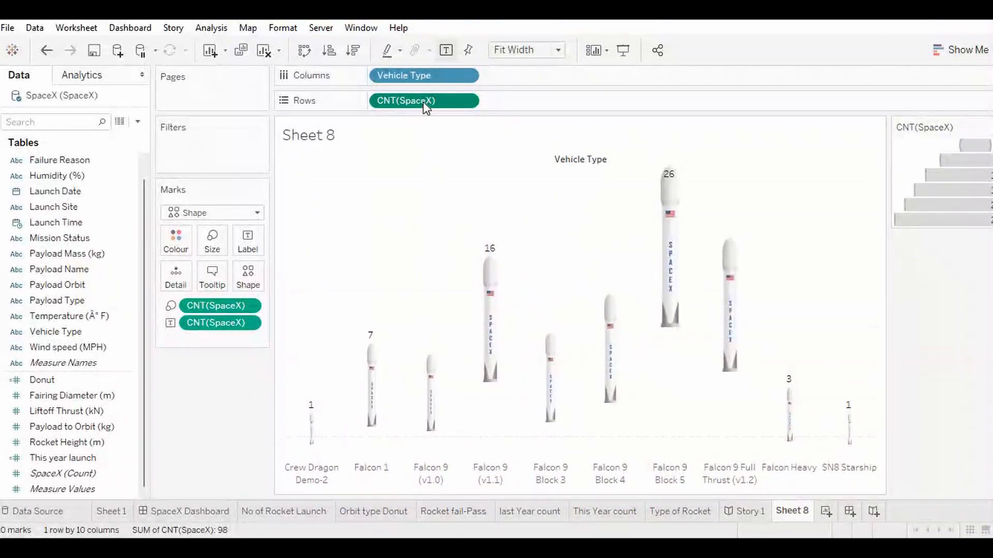
right_click(416, 246)
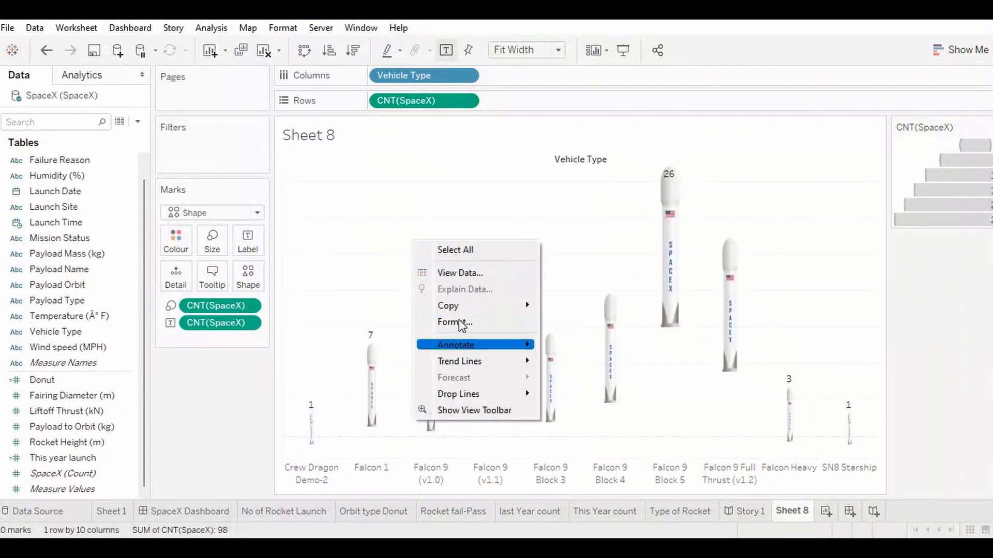
click(458, 323)
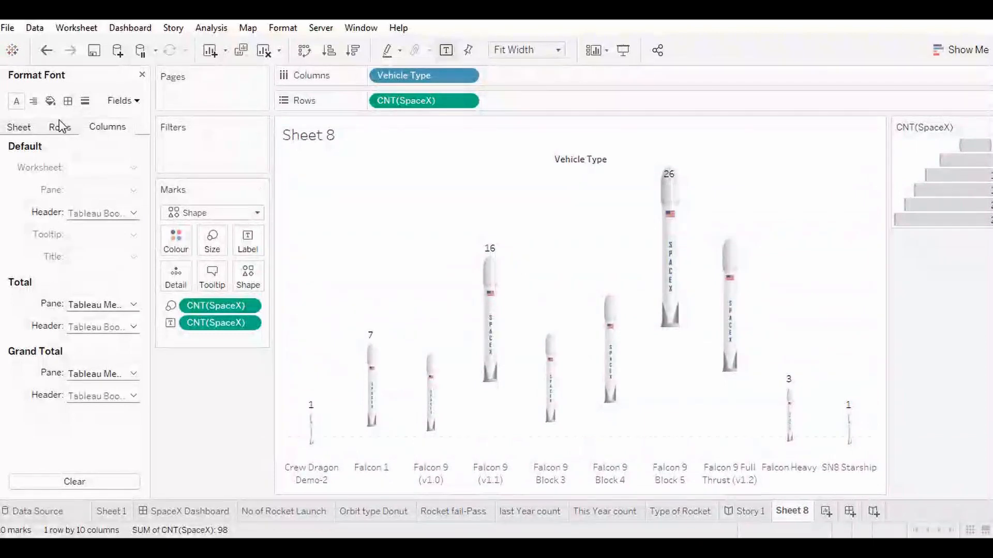
click(85, 101)
click(101, 193)
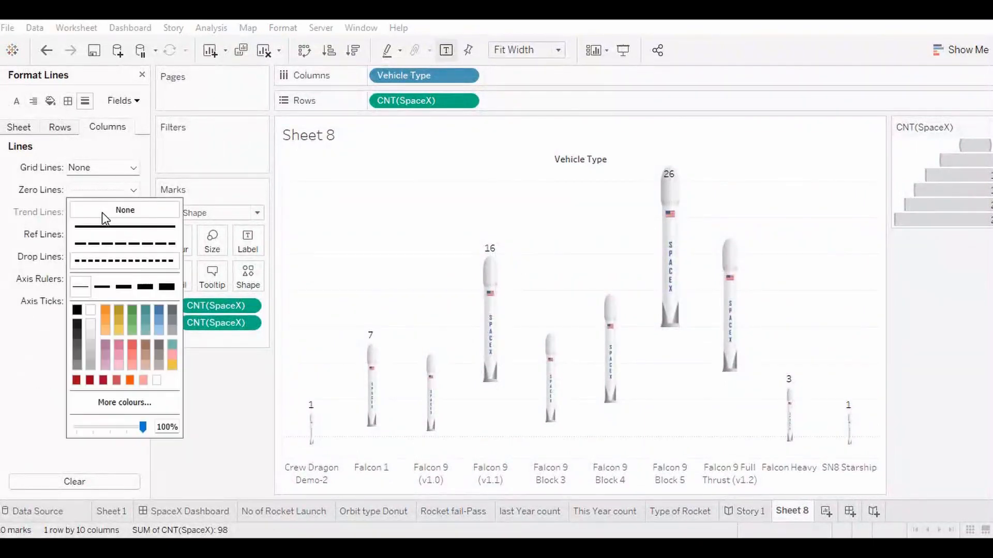
click(102, 211)
click(45, 229)
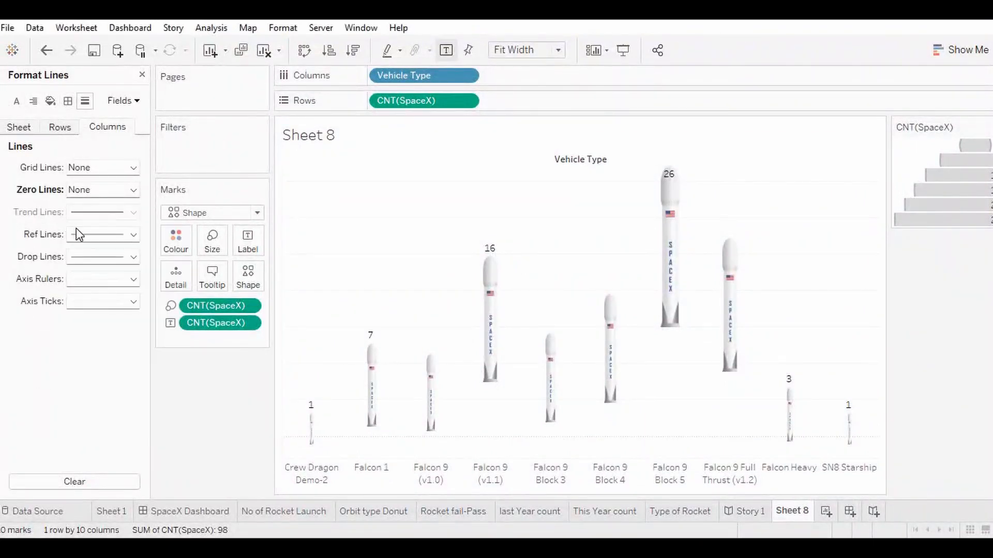
click(95, 303)
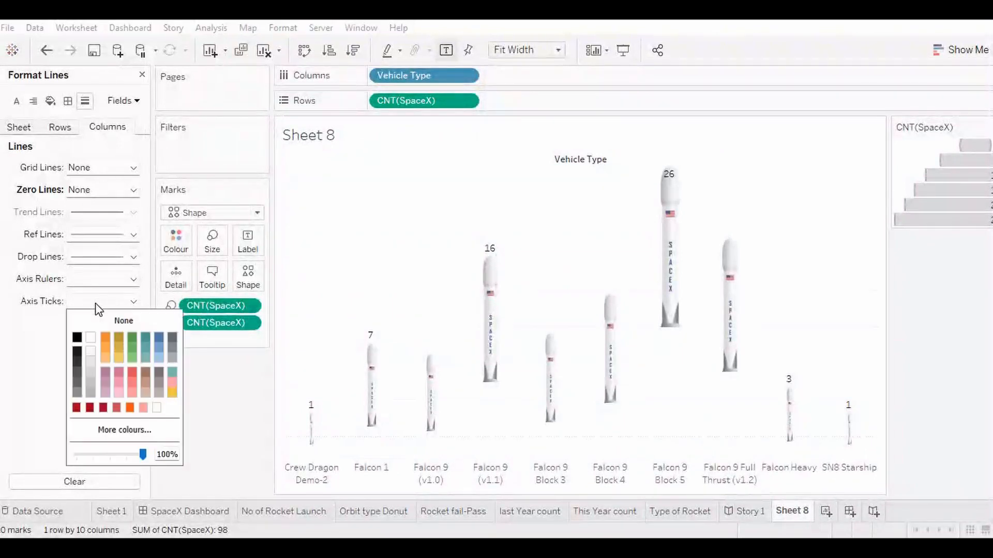
click(110, 321)
click(42, 334)
Step: Set the chart's row grid lines to None
click(60, 127)
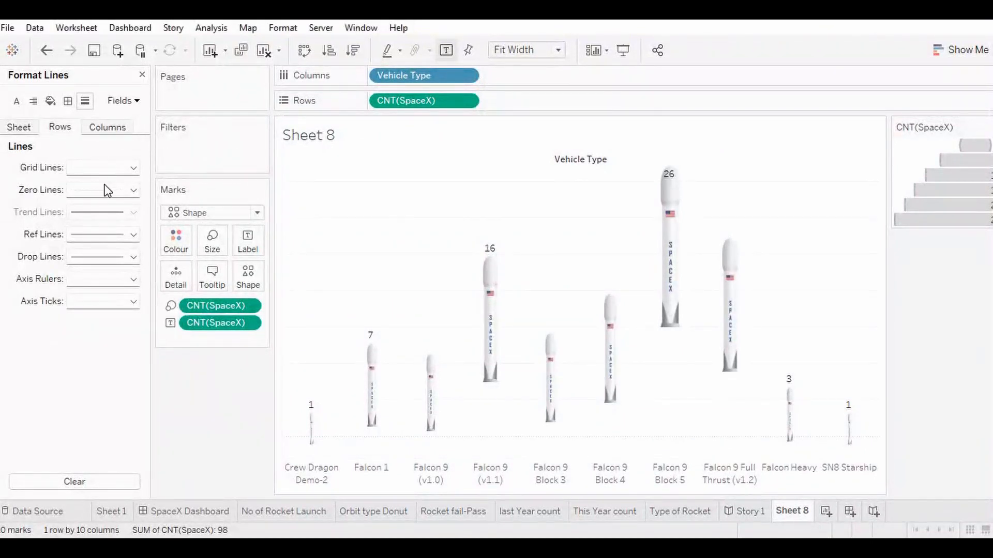
click(103, 167)
click(106, 190)
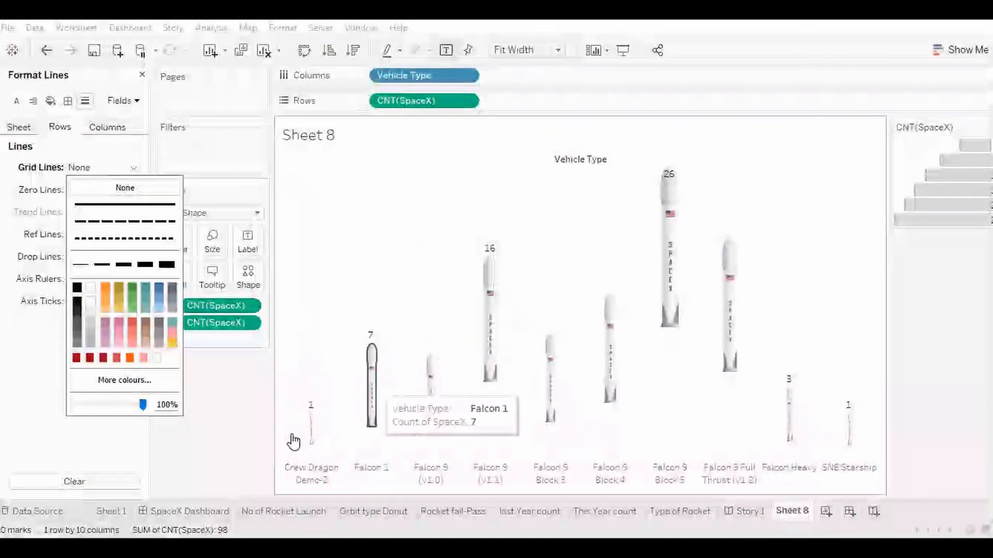
click(254, 436)
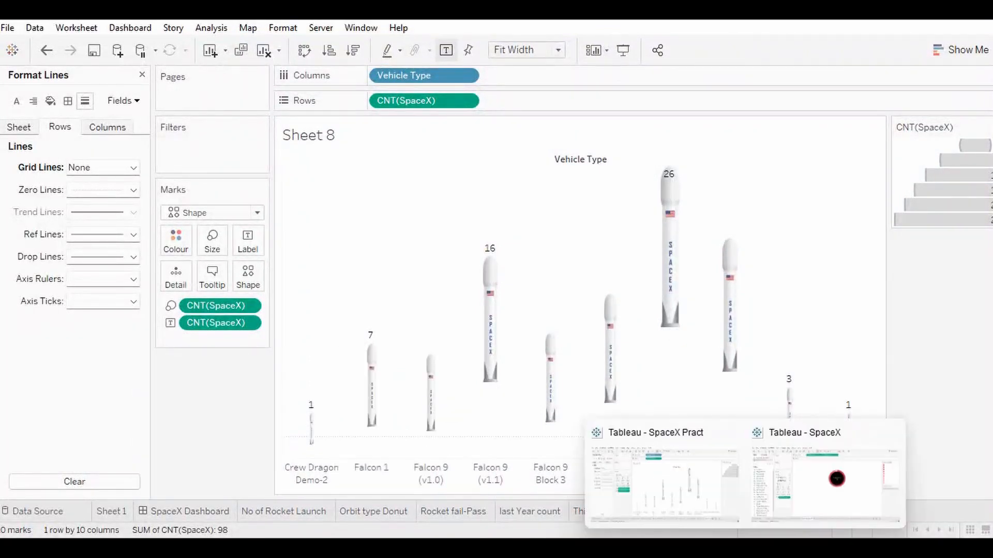
Step: In the SpaceX workbook, create a new dashboard and place a horizontal container on it
click(811, 501)
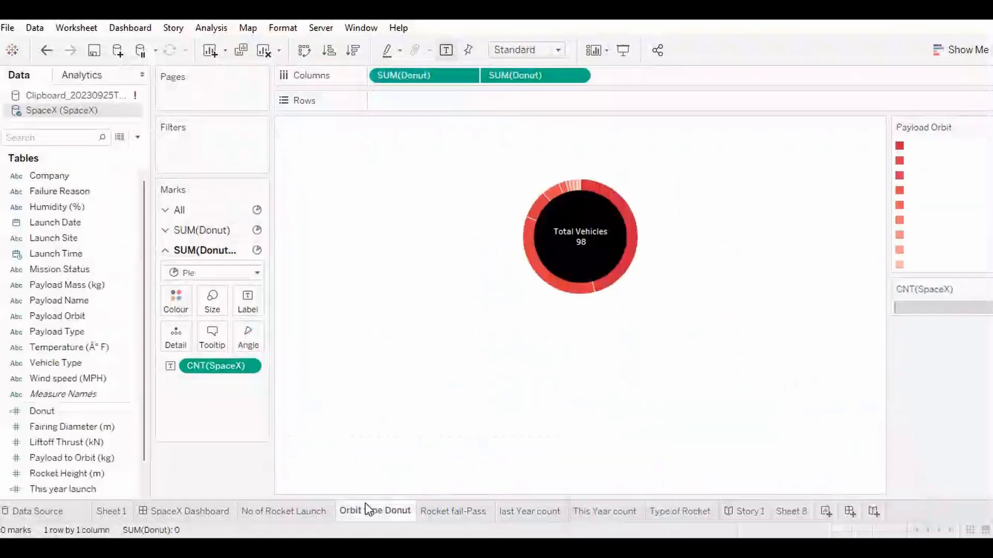
click(204, 507)
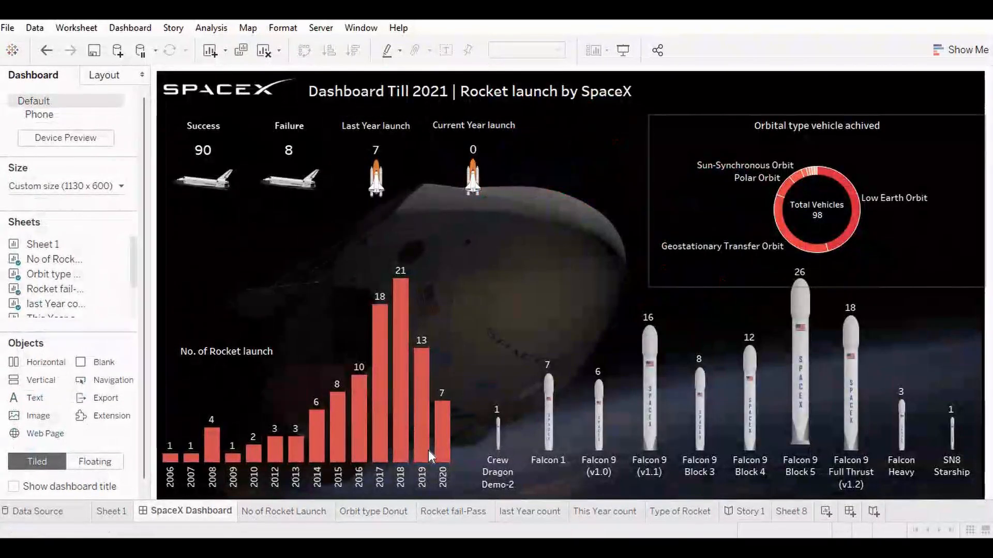
click(850, 511)
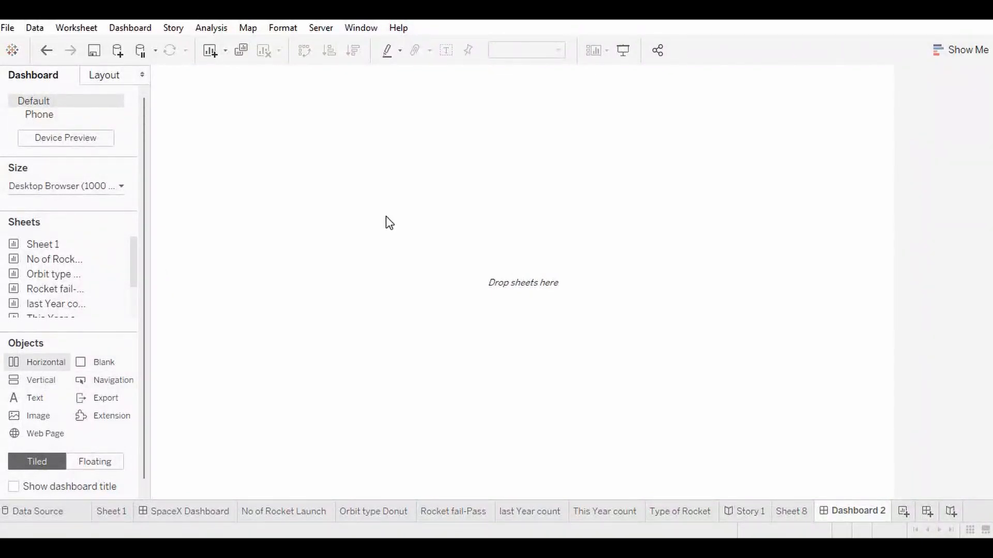
drag(37, 364, 349, 274)
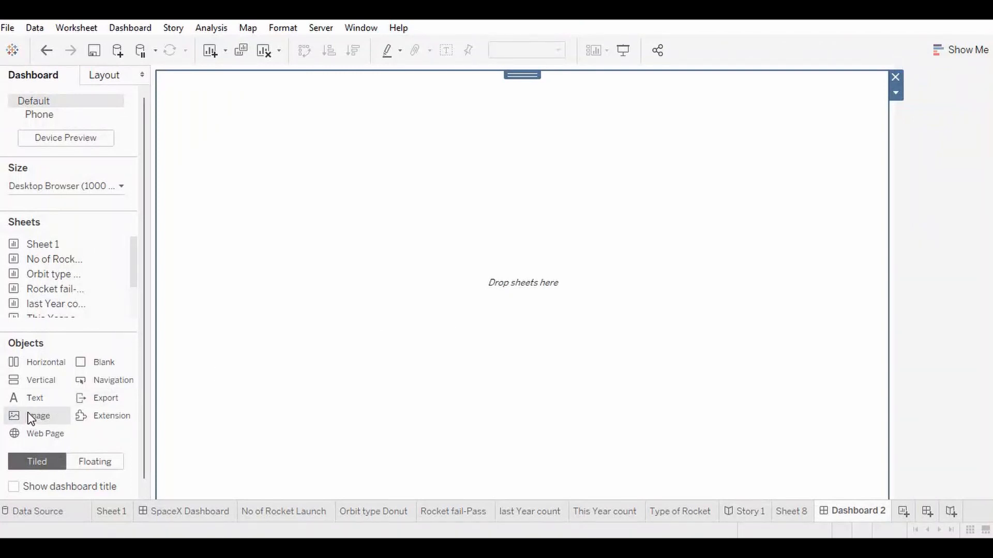
Step: Insert an image object with Rocket image 2.png into the container and enable its Fit Image option
drag(27, 414, 440, 228)
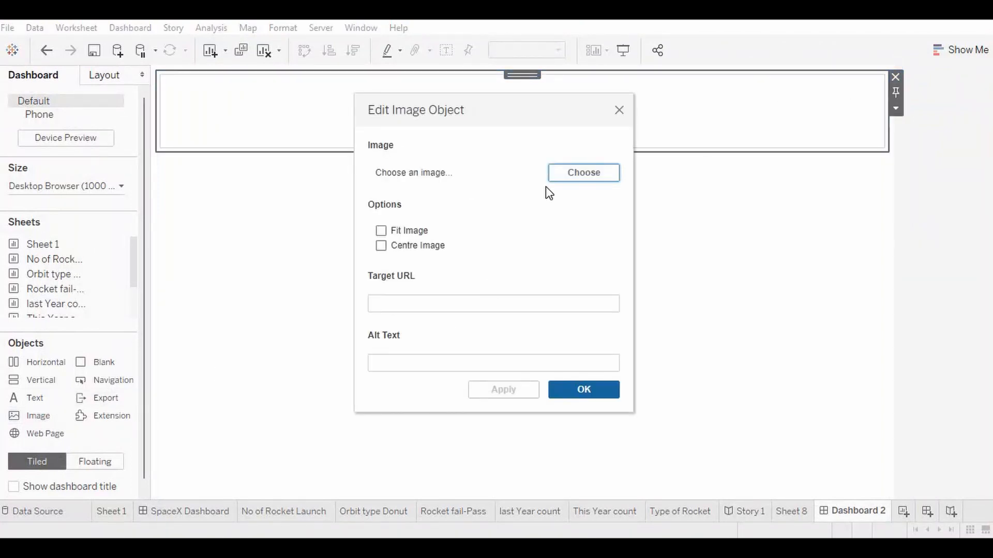
click(561, 178)
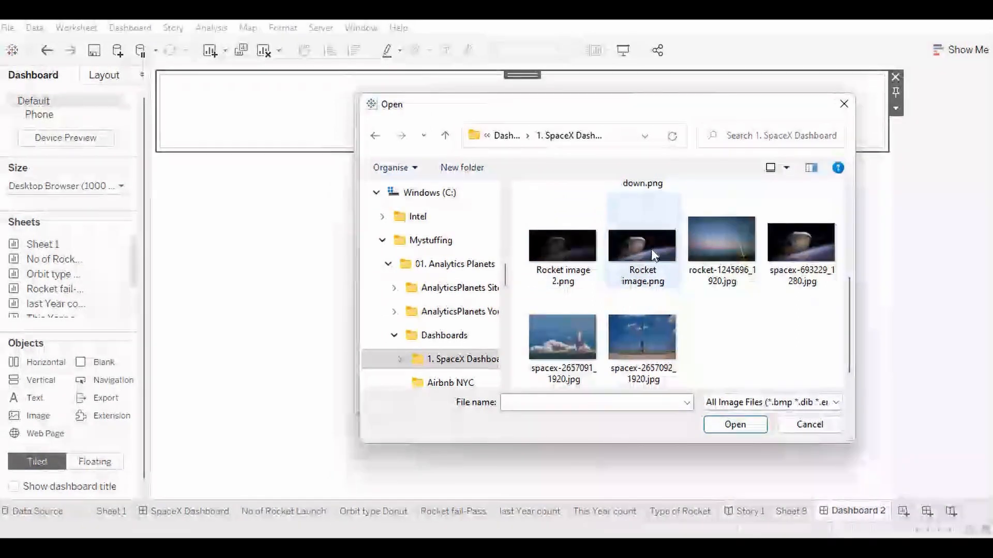
click(650, 249)
click(563, 248)
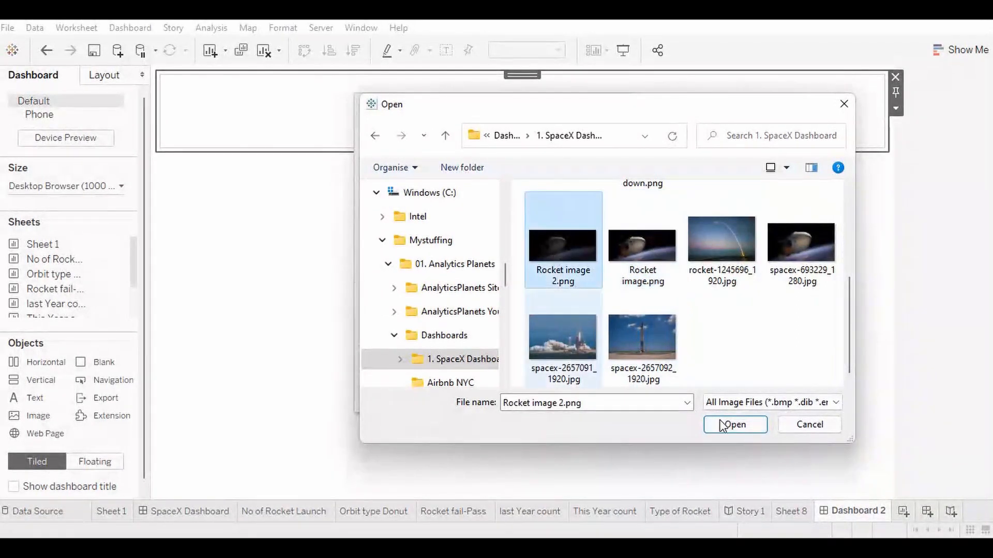
click(750, 429)
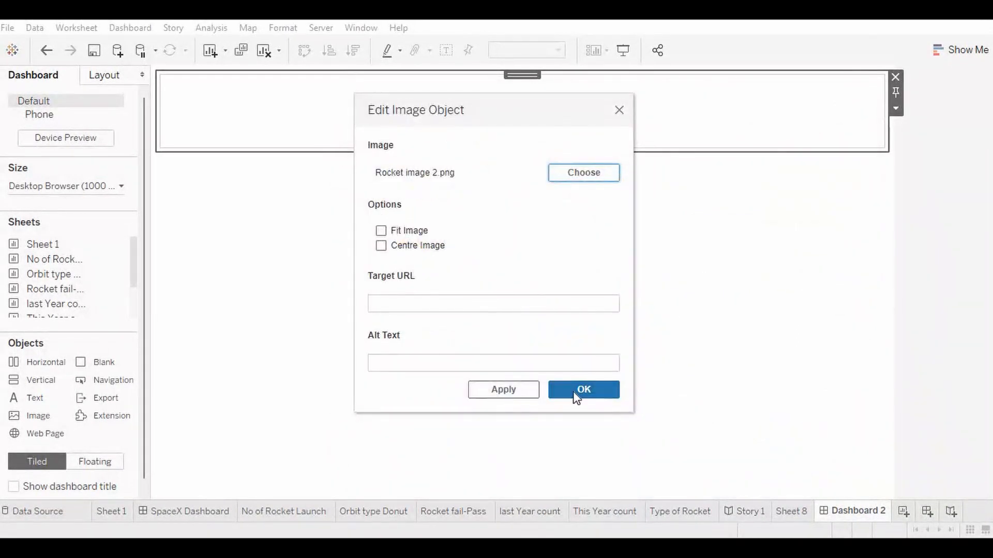
click(382, 230)
click(596, 395)
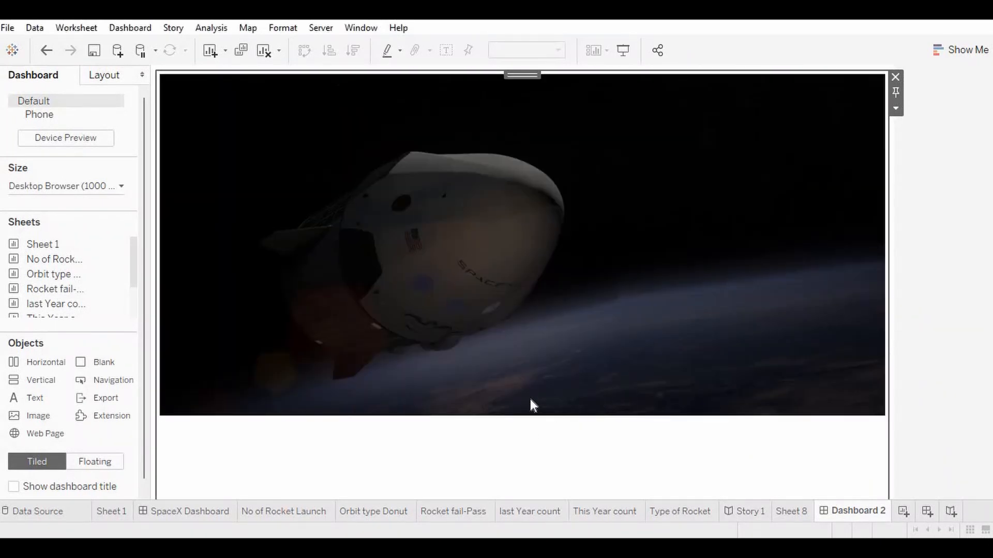
Step: Make the rocket image a floating object on the dashboard
click(889, 315)
click(814, 182)
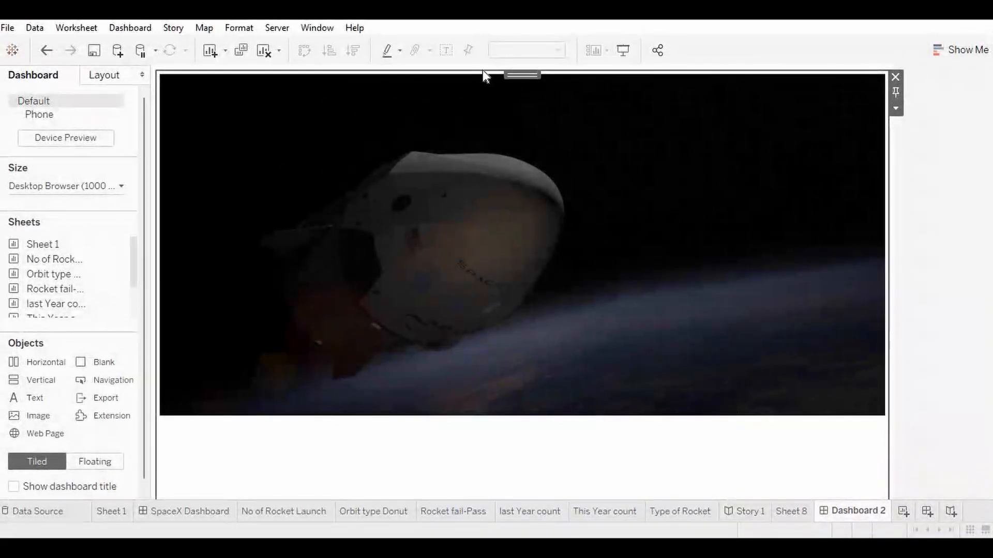
click(897, 112)
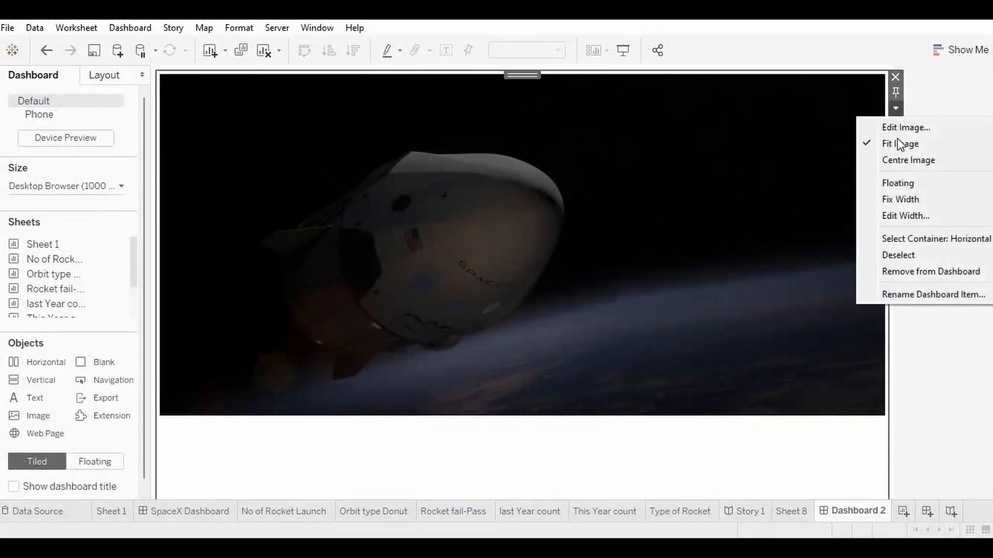
click(904, 186)
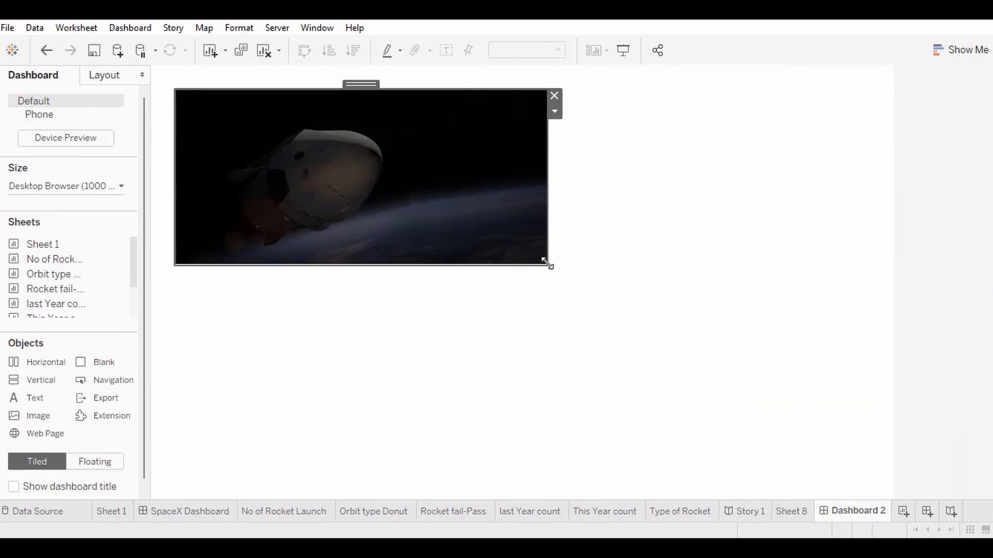
drag(547, 264, 836, 445)
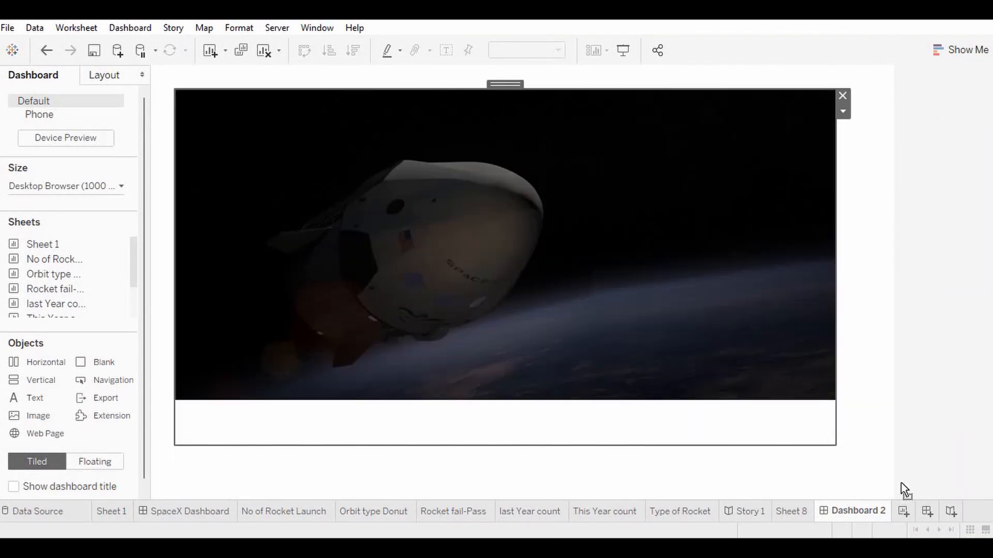
drag(901, 483, 887, 470)
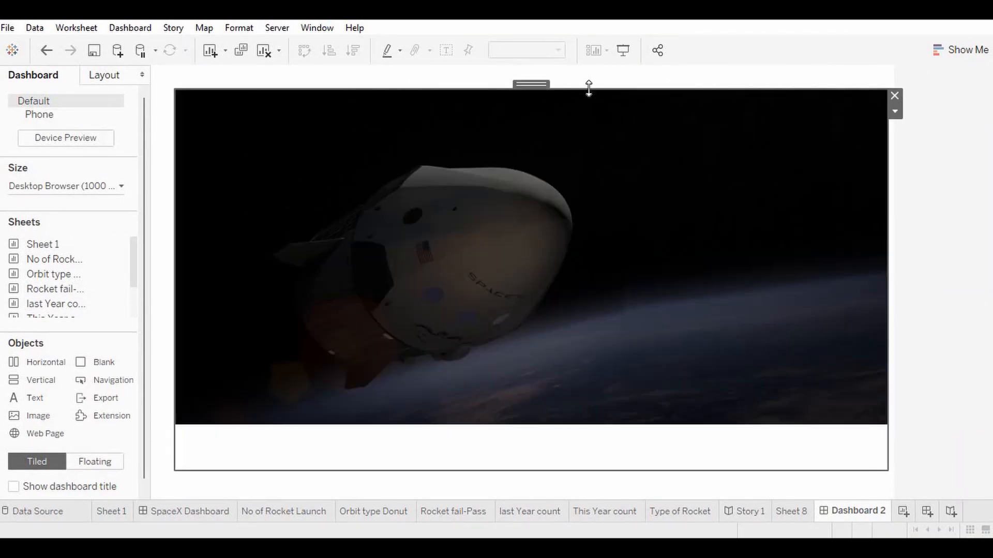
drag(588, 89, 556, 97)
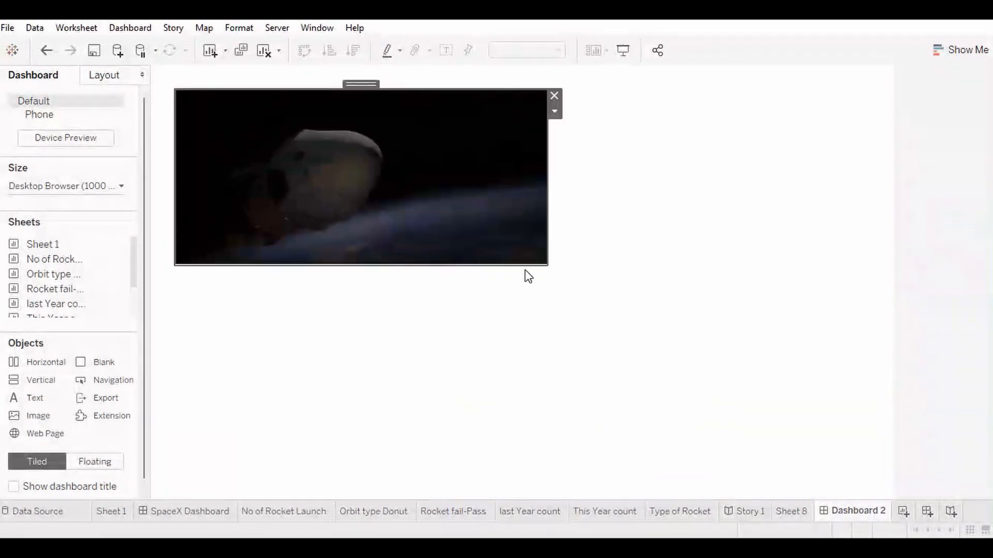
Step: Stretch the floating rocket image across the dashboard area and turn off its Fit Image option
drag(547, 264, 888, 476)
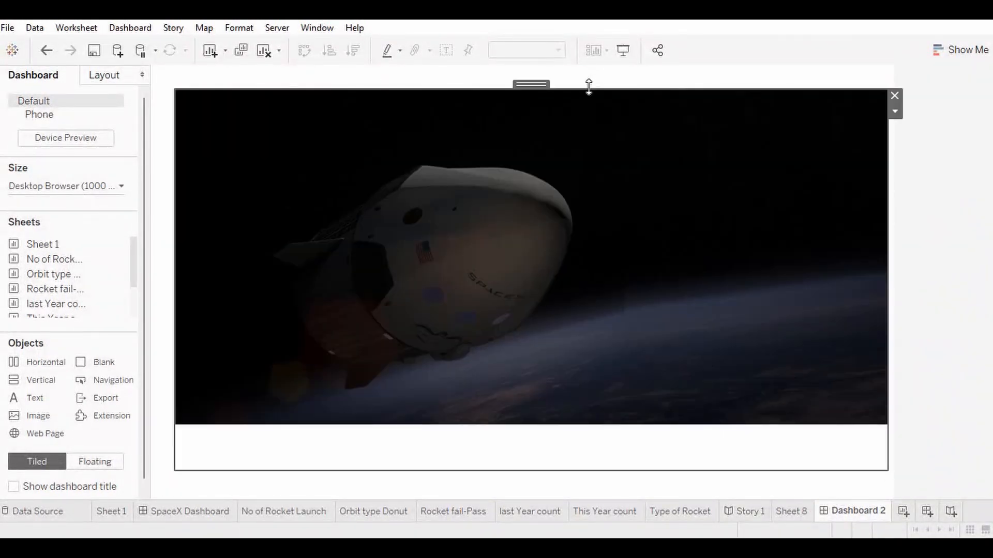
drag(589, 88, 550, 96)
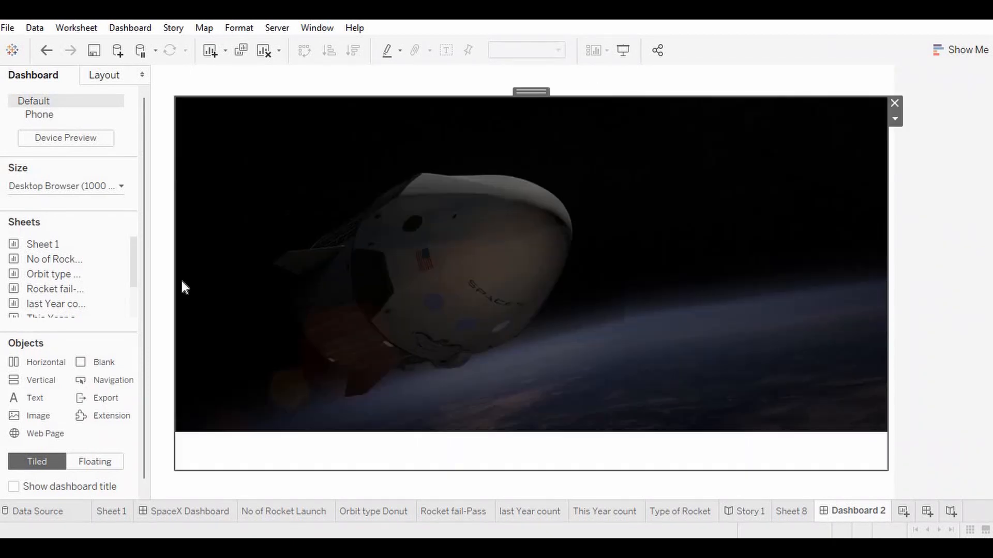
drag(173, 286, 152, 284)
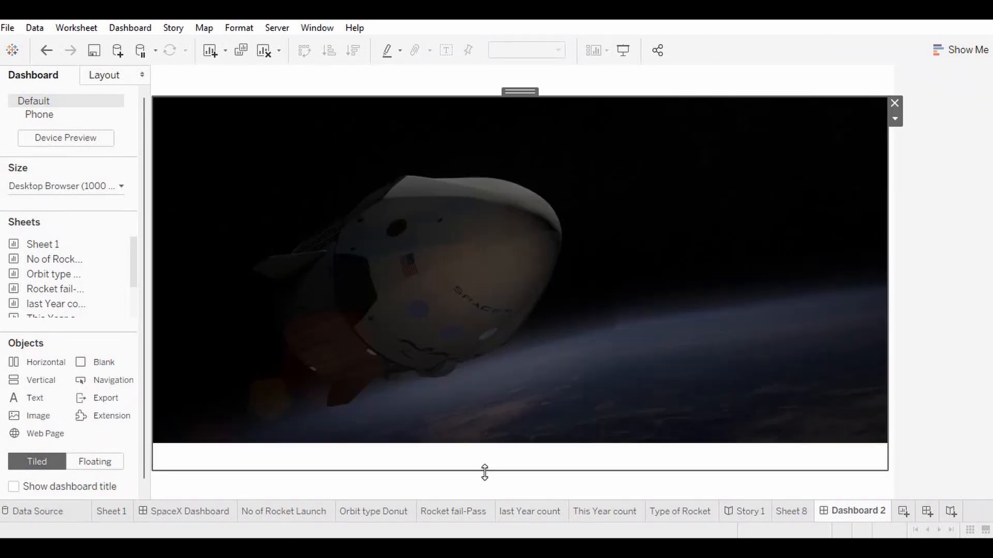
drag(484, 475, 485, 499)
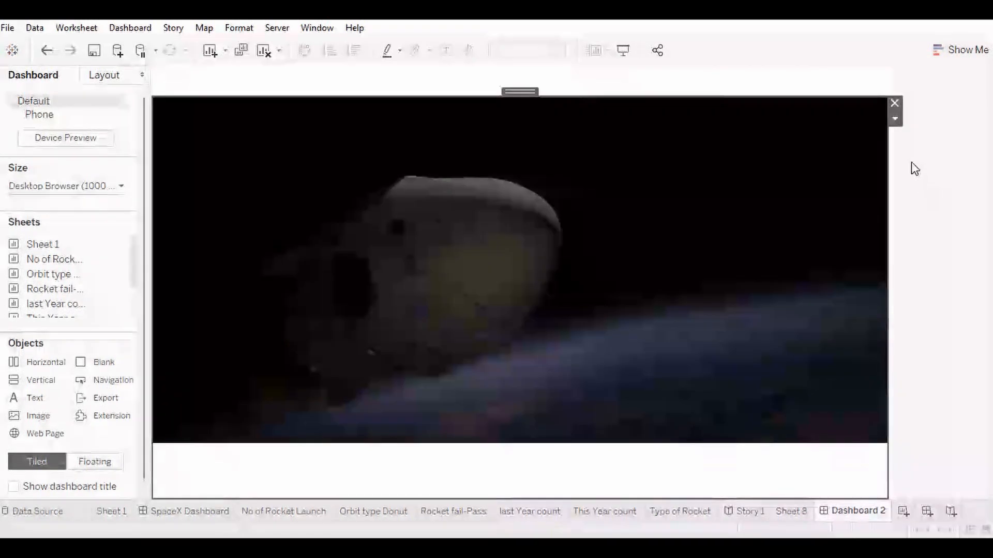
click(892, 119)
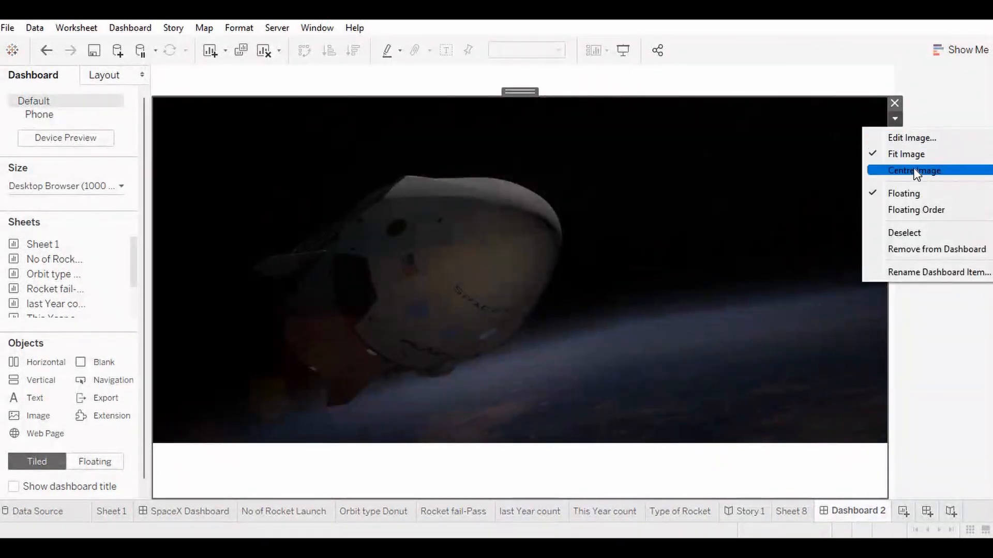
click(911, 153)
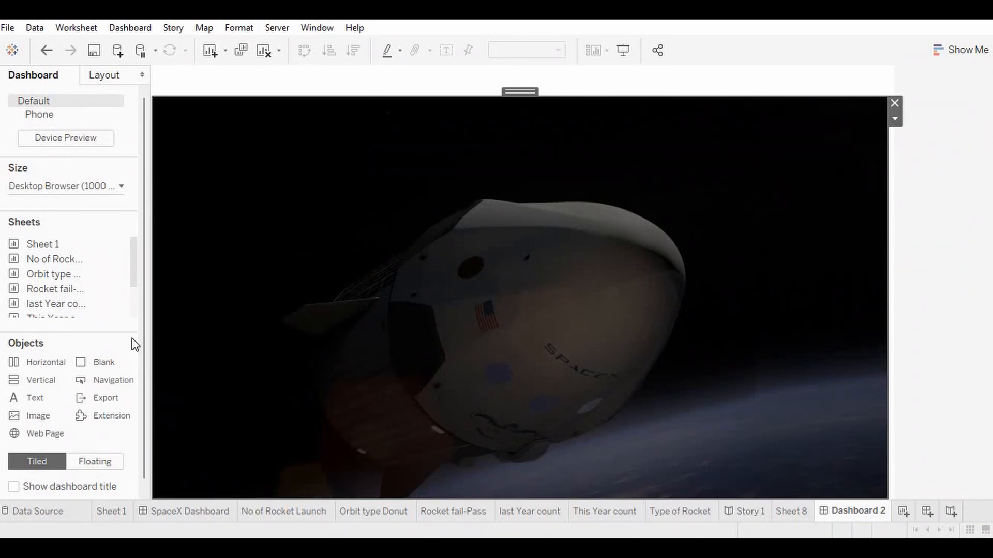
Step: Preview the No of Rocket Launch sheet and check how it is used on the finished SpaceX Dashboard
mouse_move(72, 262)
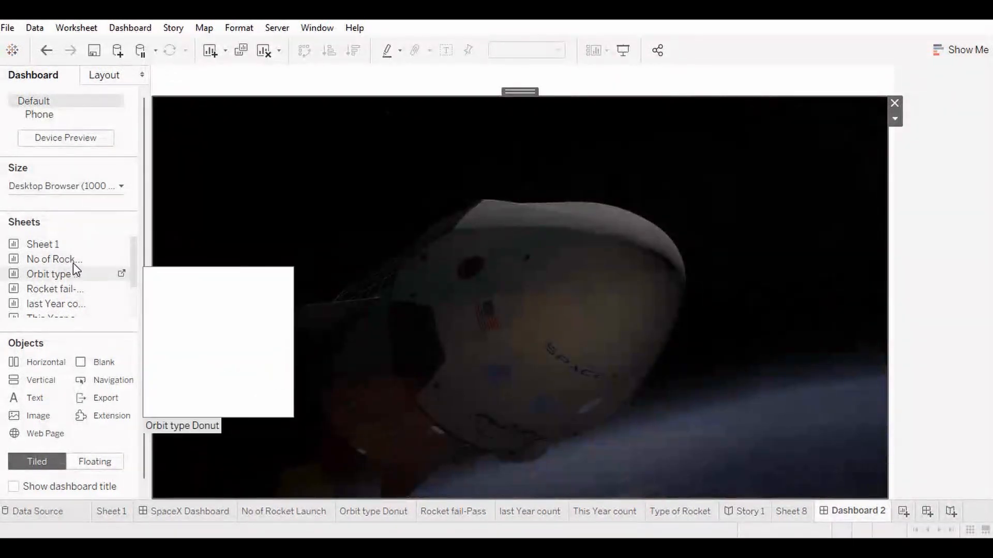
click(238, 278)
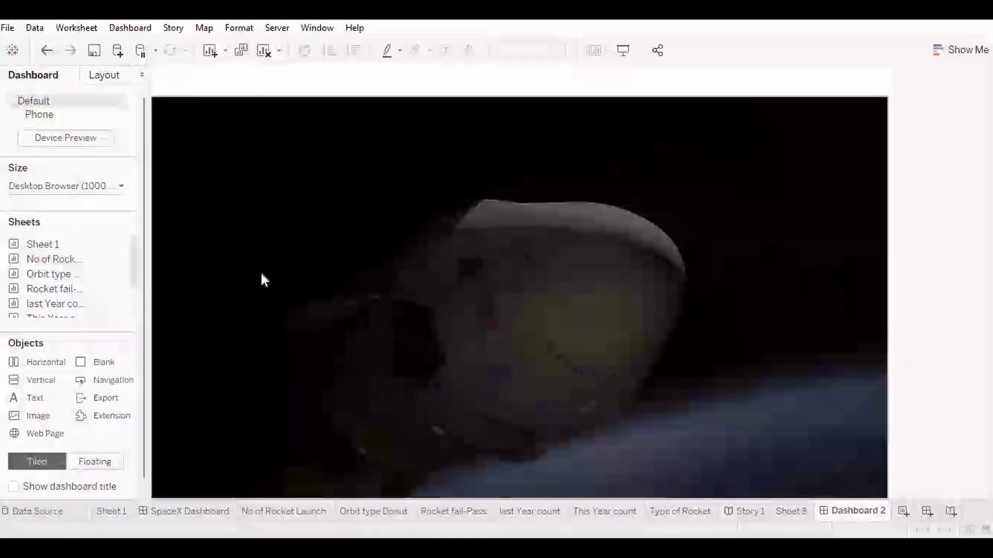
click(122, 258)
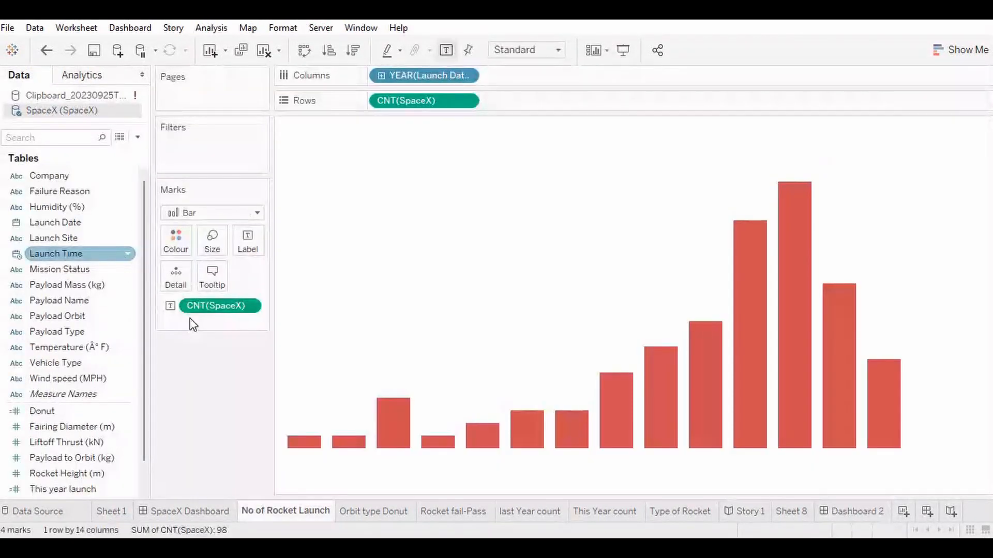
click(212, 510)
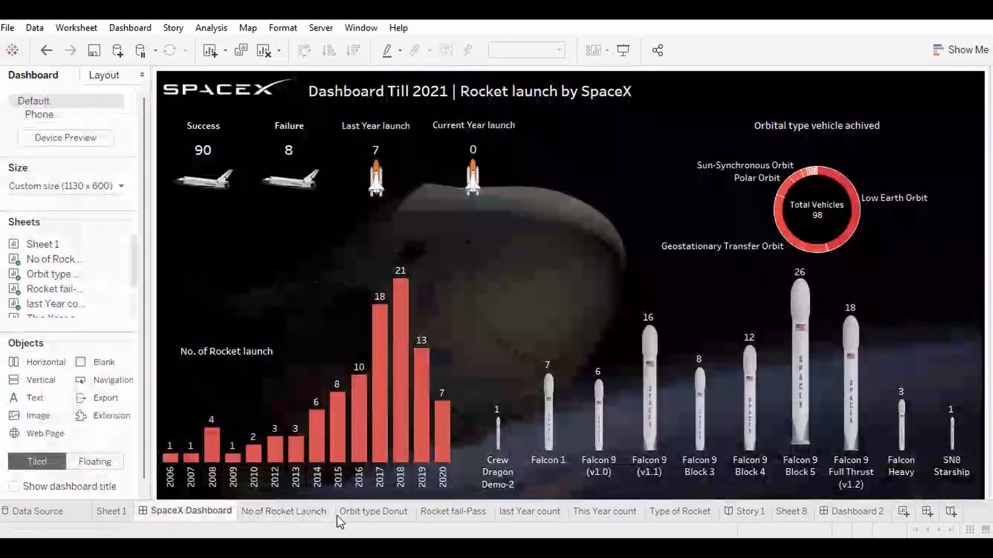
click(309, 512)
click(854, 512)
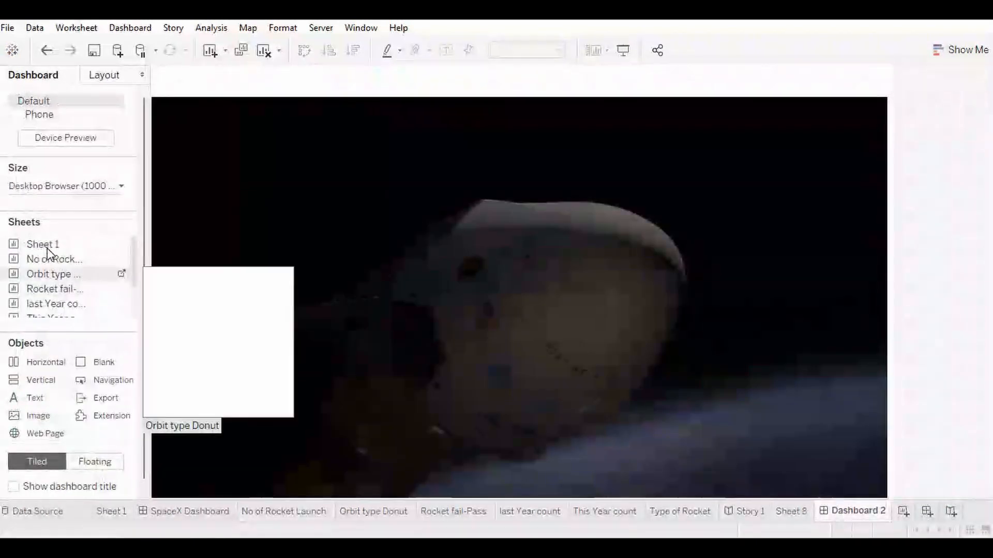
mouse_move(50, 264)
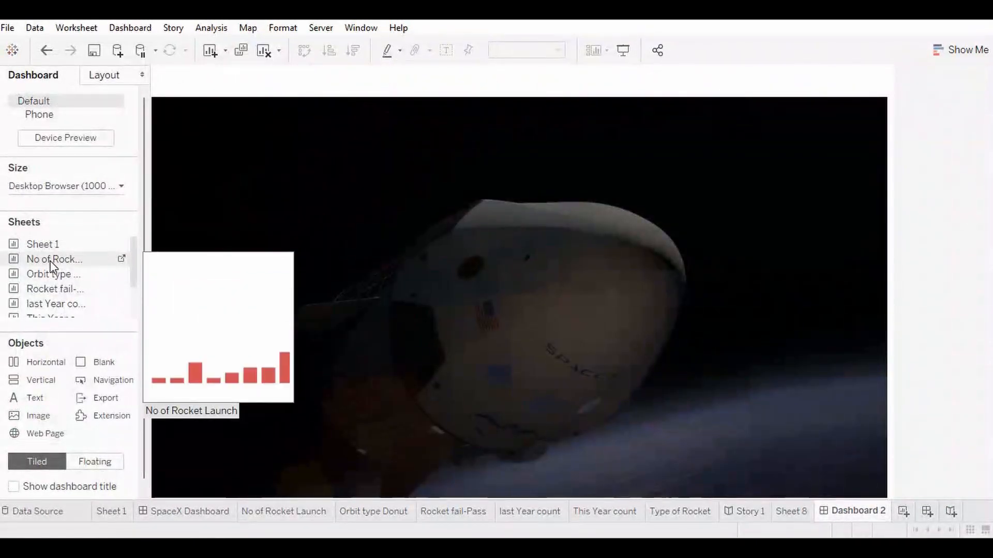
Step: Reposition the rocket background image so that it extends down past the visible lower edge of the dashboard
click(384, 252)
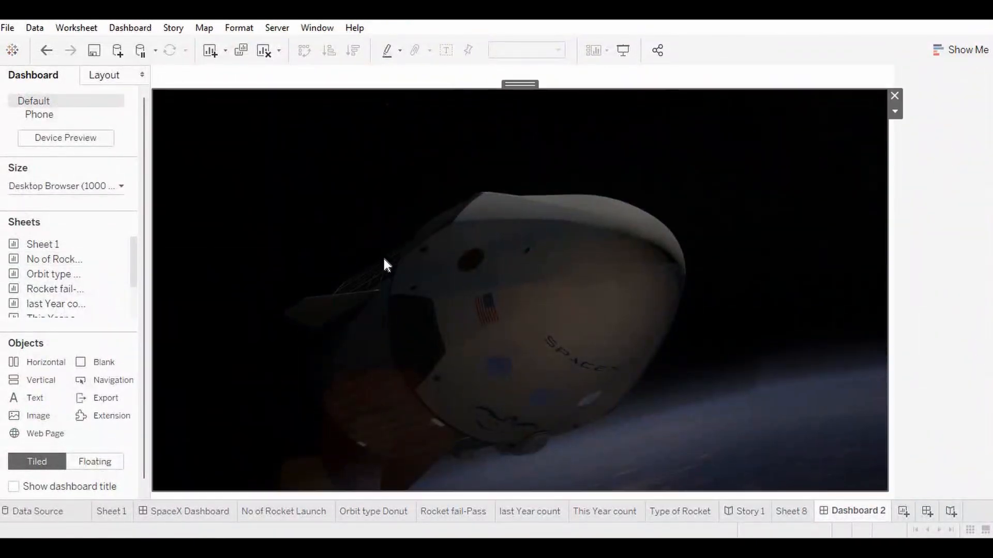
drag(520, 491, 497, 364)
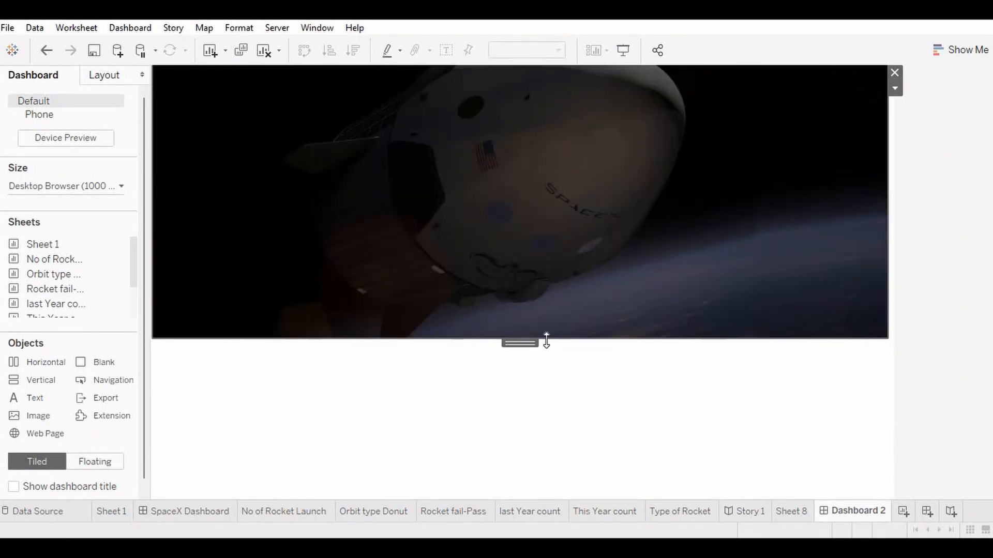
drag(547, 340, 579, 504)
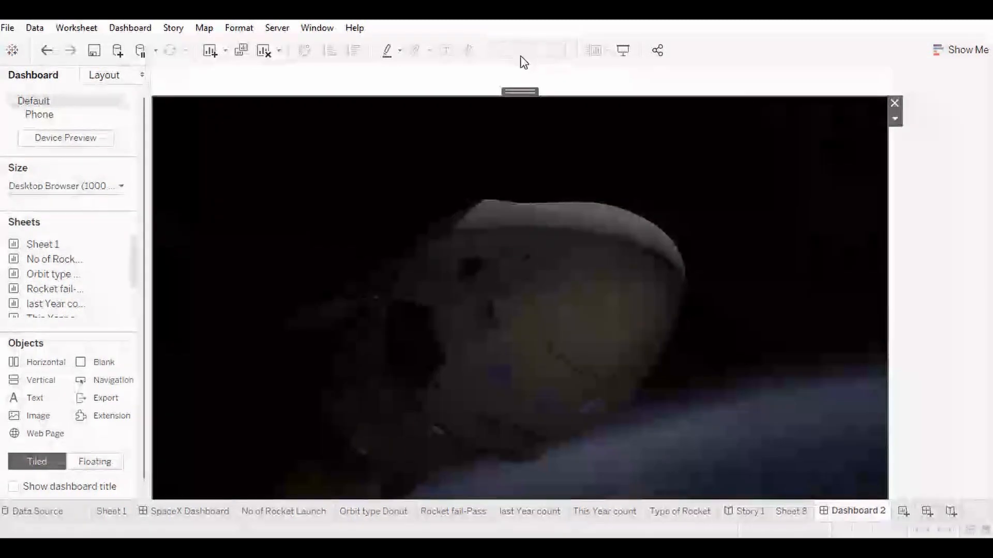
Step: Add the No of Rocket Launch sheet to the dashboard and shrink the background image from its upper-right corner to uncover the chart
right_click(49, 259)
click(95, 271)
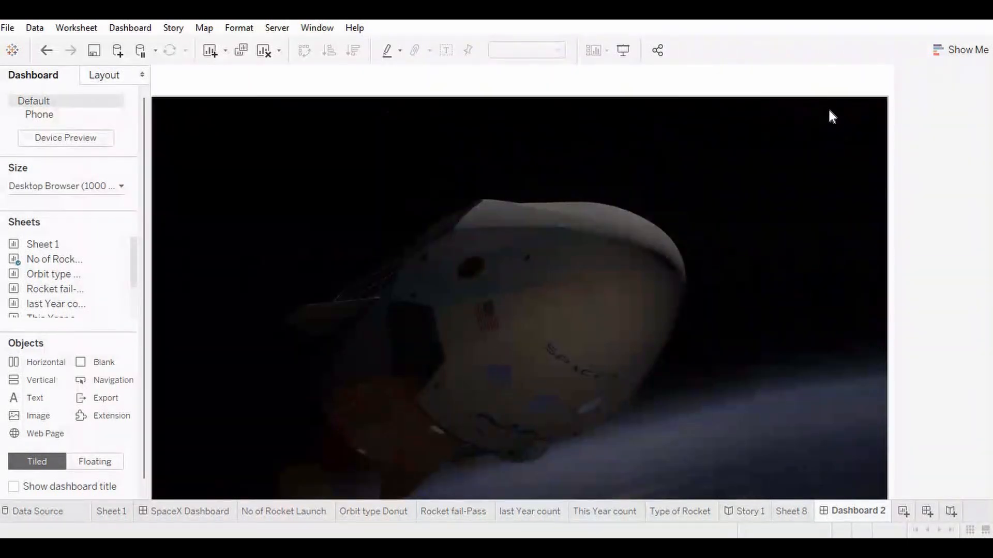
click(885, 106)
drag(861, 124, 649, 159)
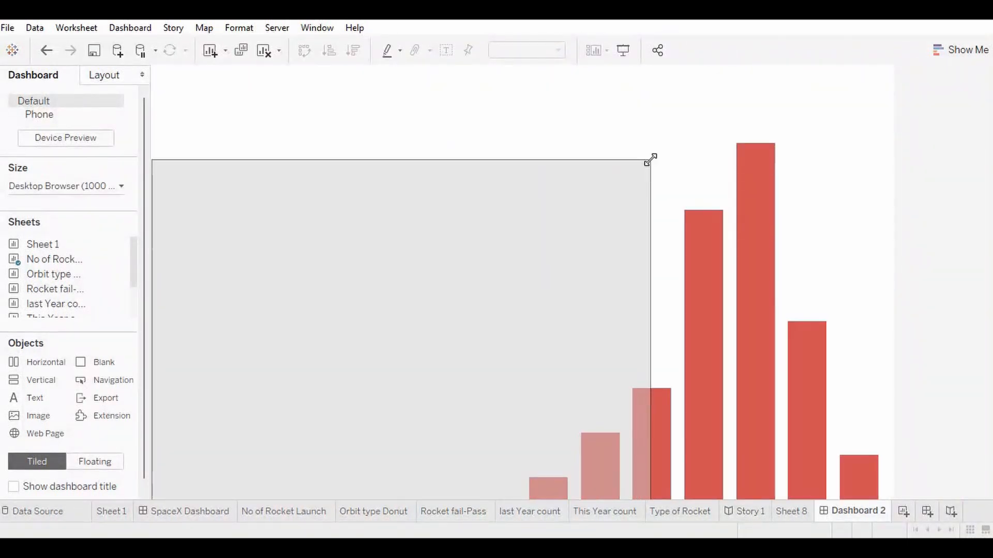
Step: Make the No of Rocket Launch chart a floating object over the background image
click(822, 189)
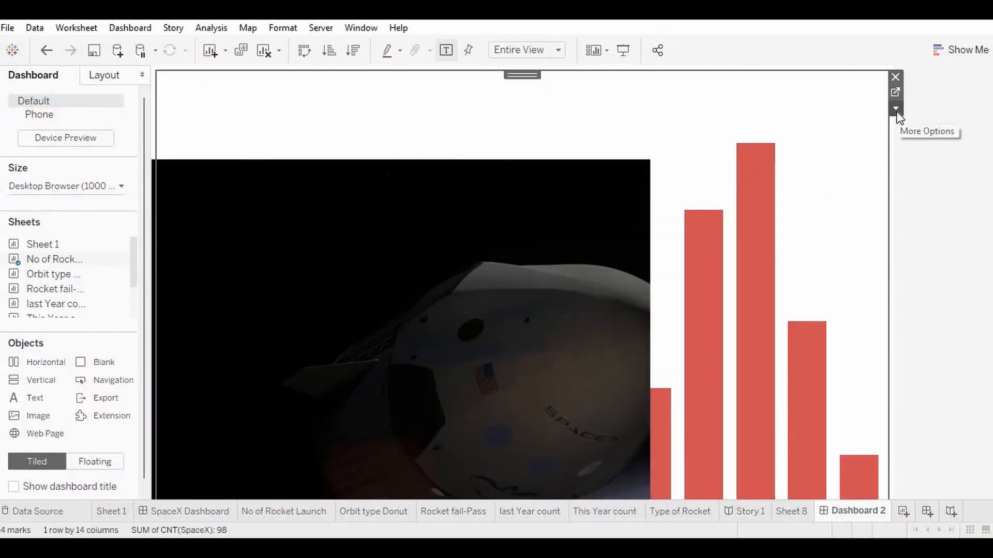
click(896, 108)
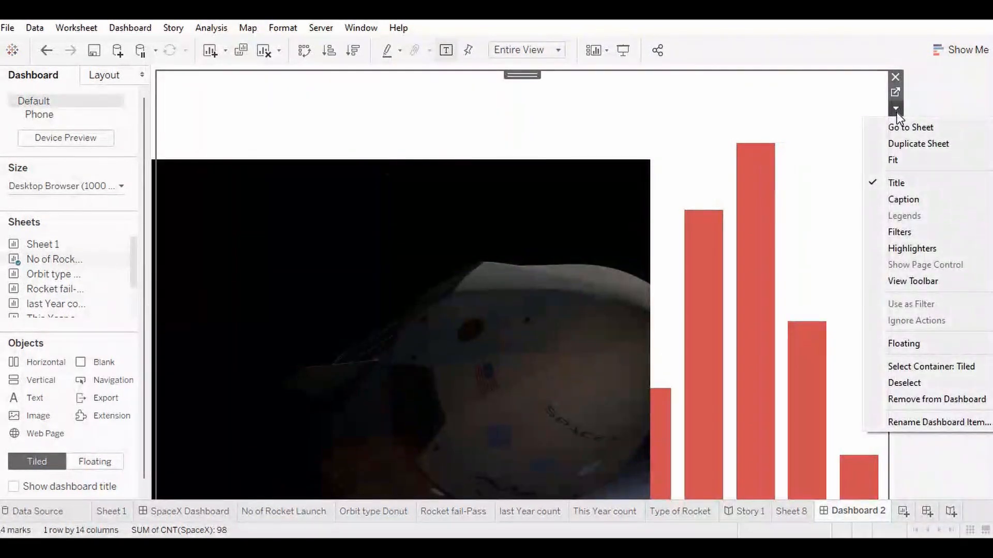
click(910, 344)
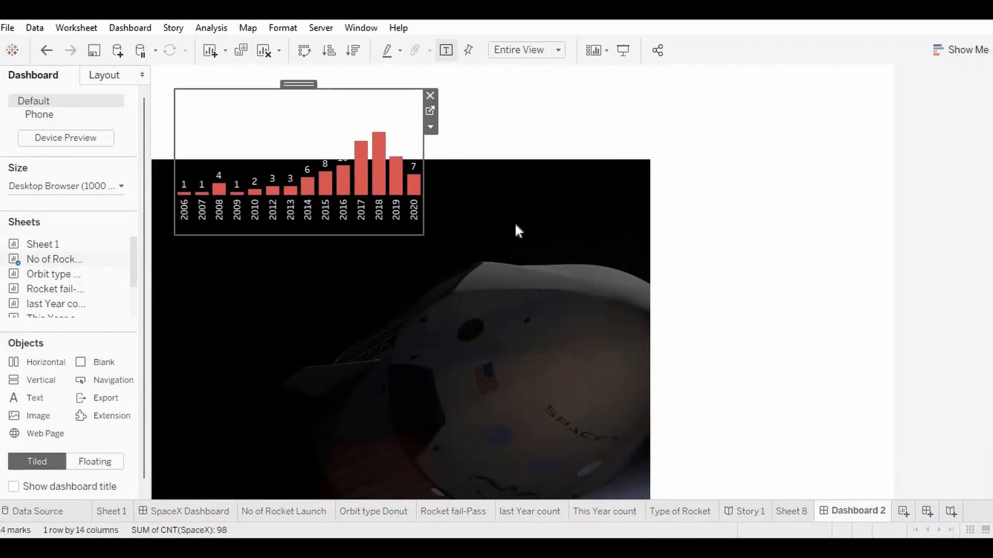
Step: Enlarge the rocket background image toward its upper-right so that it fills most of the dashboard behind the bar chart
click(608, 197)
drag(861, 310, 599, 191)
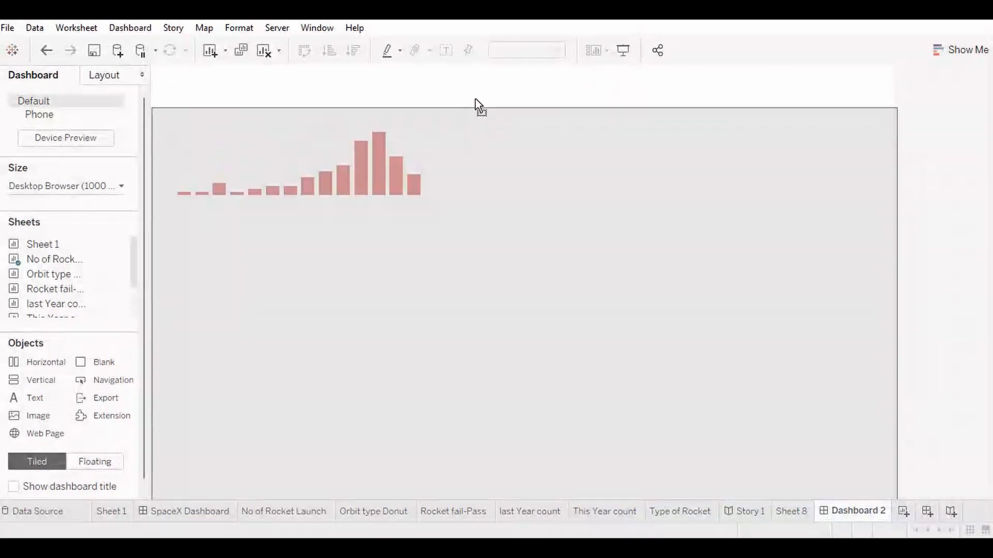
Step: Move the No of Rocket Launch chart to the lower-left of the background image and enlarge it
click(261, 151)
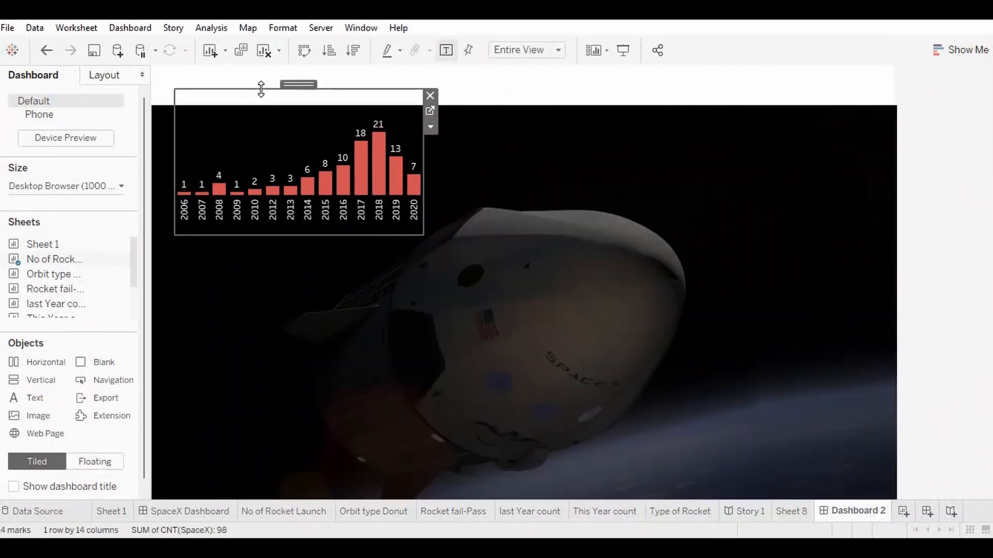
drag(307, 83, 288, 312)
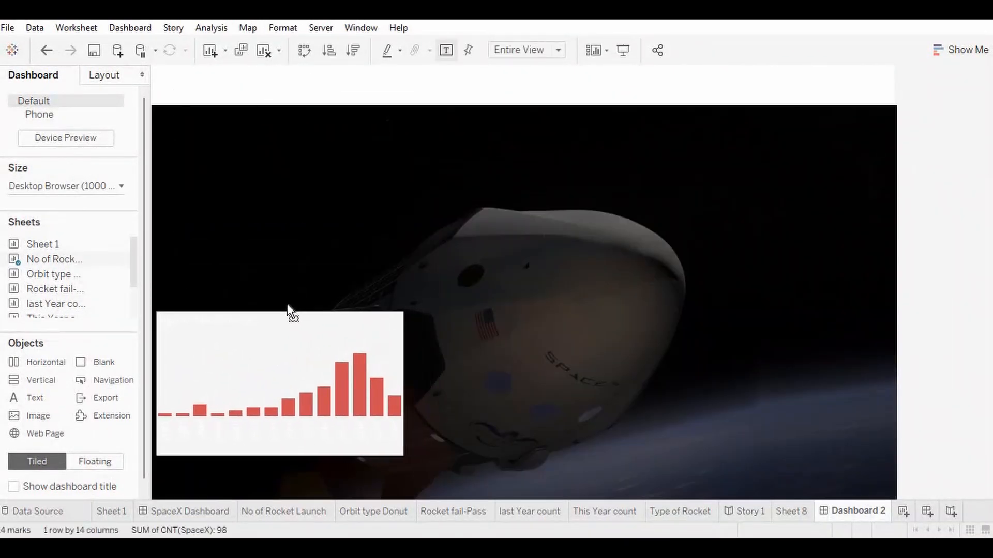
drag(404, 456, 505, 499)
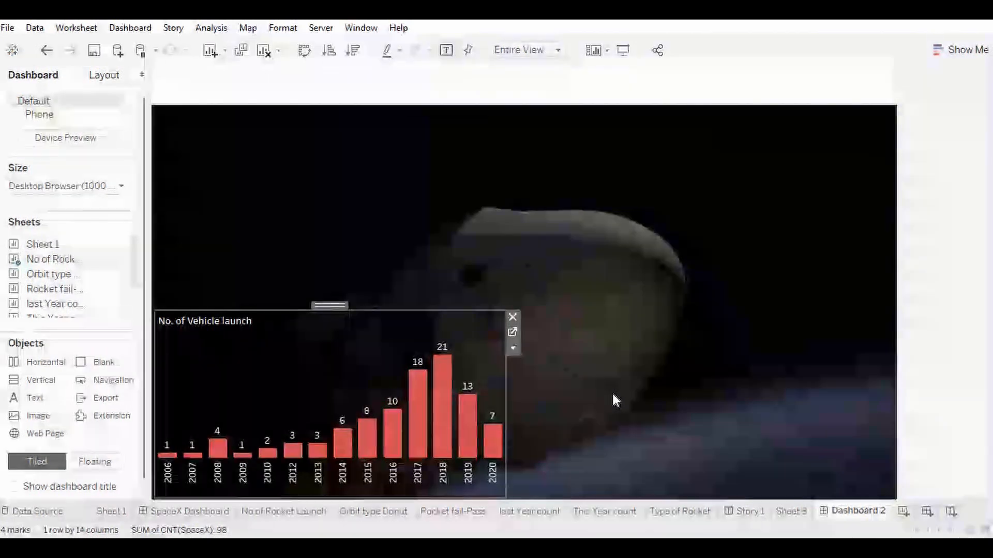
Step: Add the Orbit type Donut sheet as a floating object and enlarge it in the upper-right corner of the background image
right_click(44, 277)
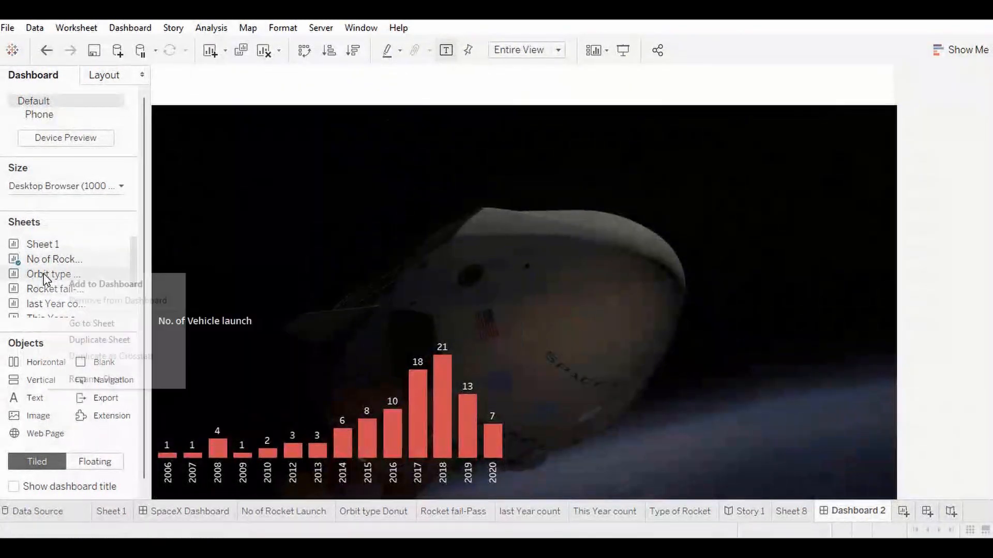
click(93, 284)
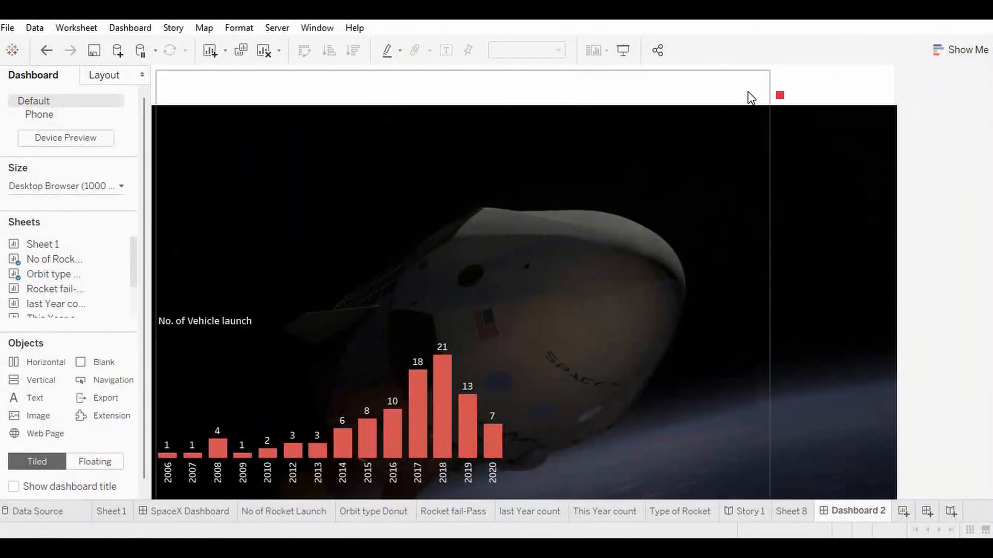
click(778, 125)
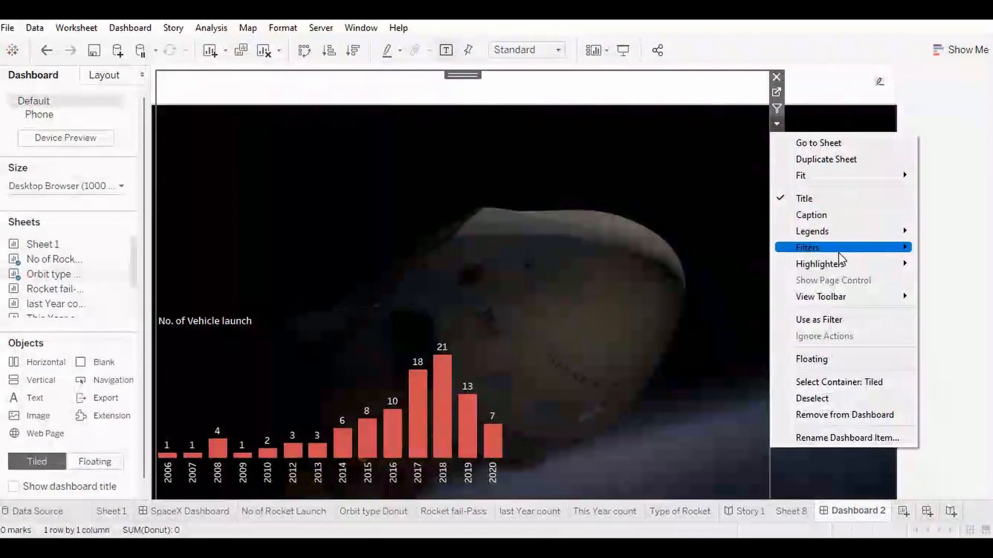
click(812, 359)
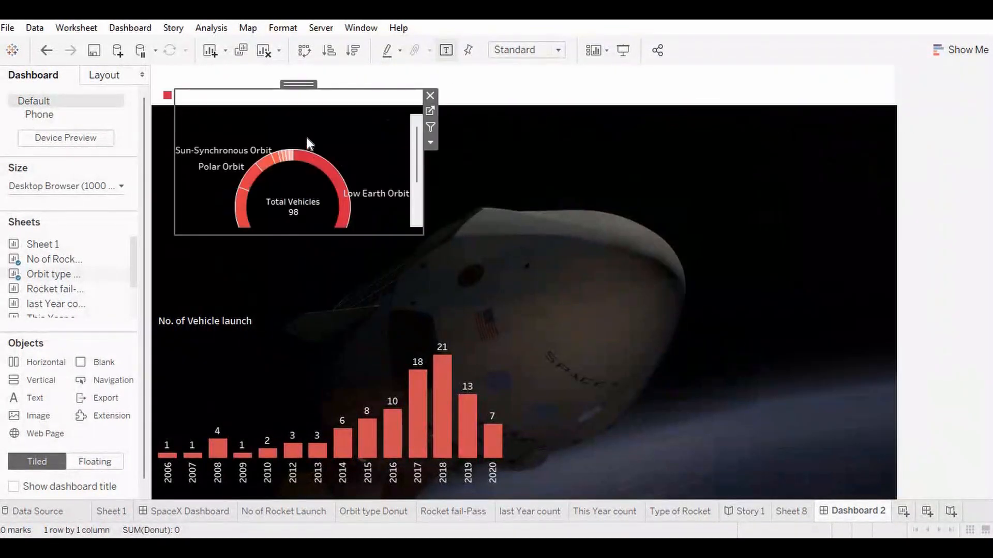
drag(306, 82, 675, 109)
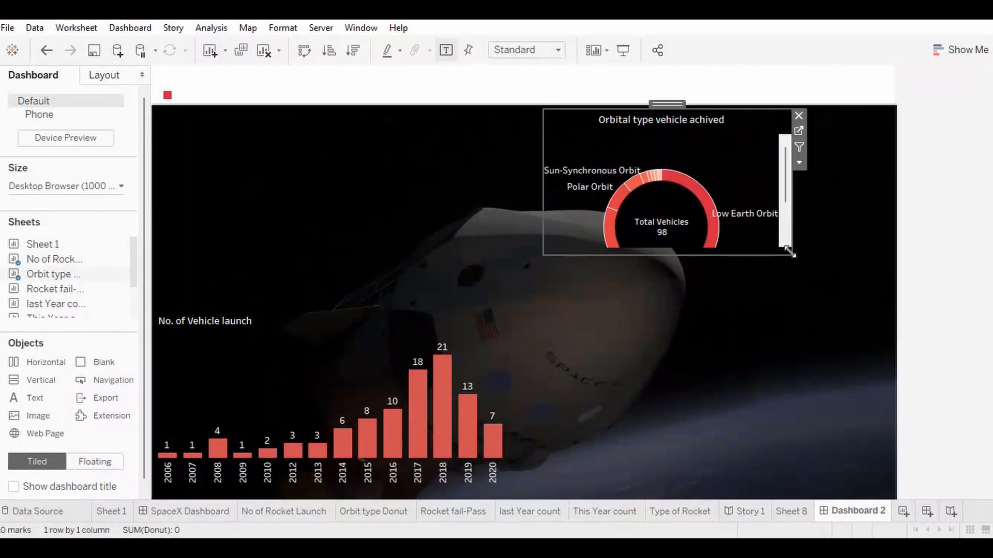
drag(791, 253, 895, 309)
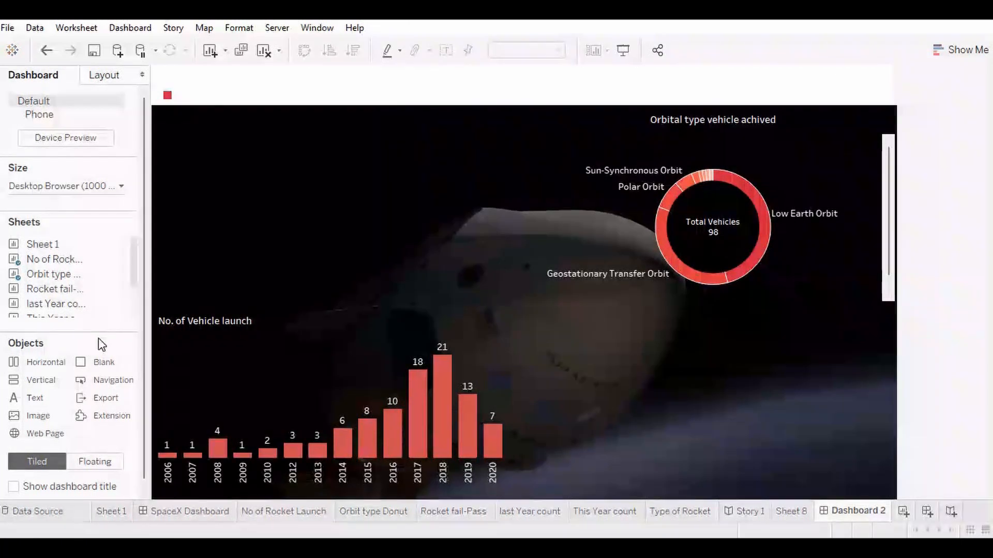
Step: Add the Rocket fail-Pass sheet to the dashboard and make it a floating object
mouse_move(60, 293)
scroll(113, 254, down, 1)
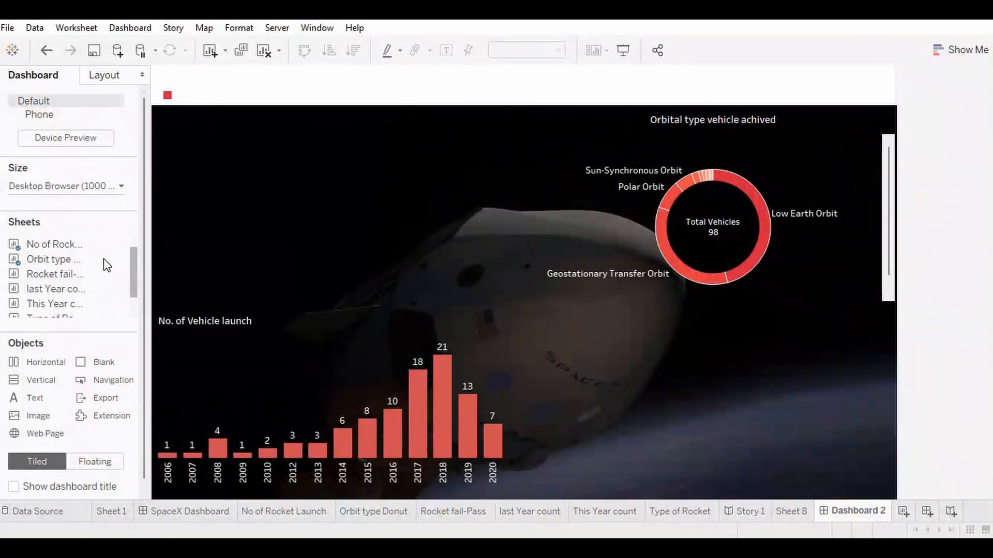
right_click(58, 277)
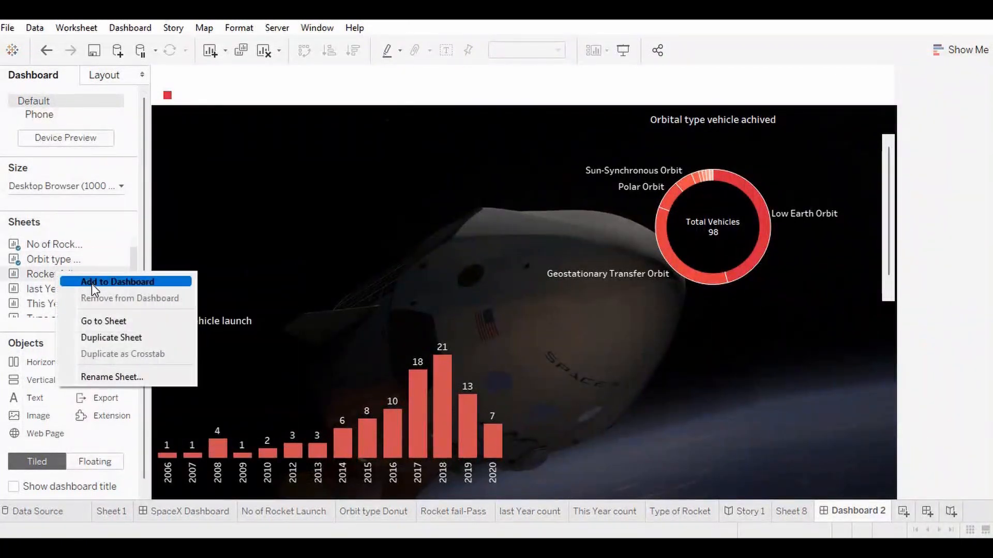
click(92, 283)
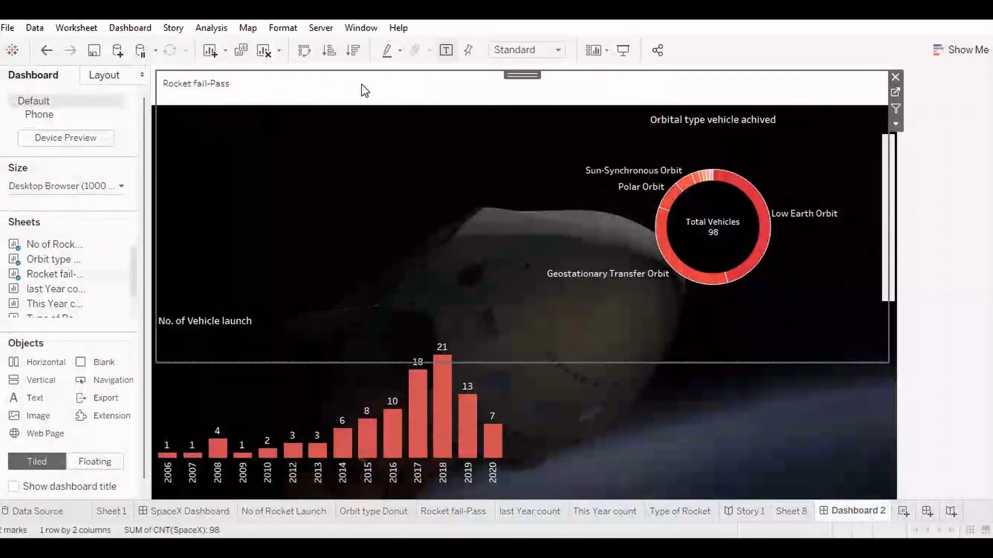
click(895, 124)
click(910, 359)
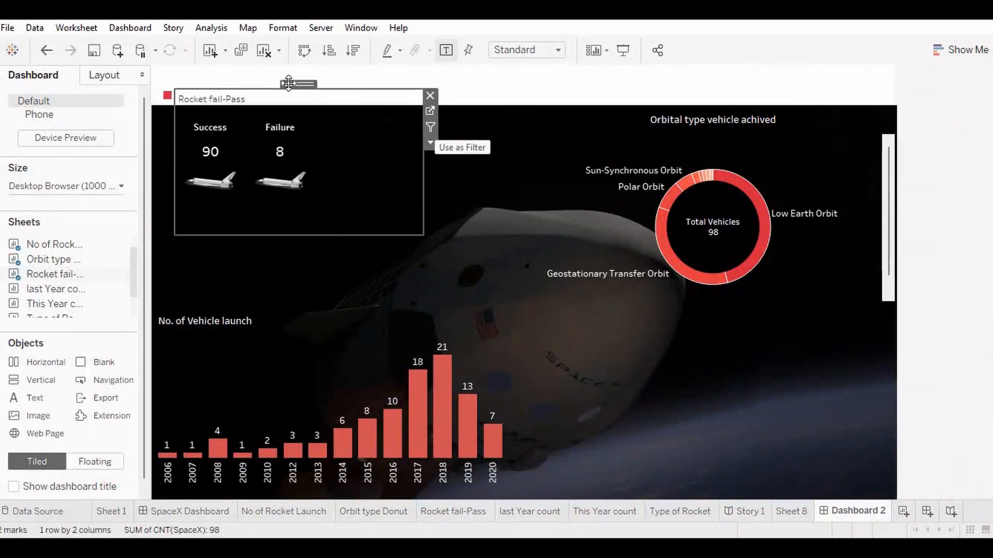
Step: Position the Rocket fail-Pass object in the upper-left corner of the background image and reduce its width
drag(289, 104, 270, 107)
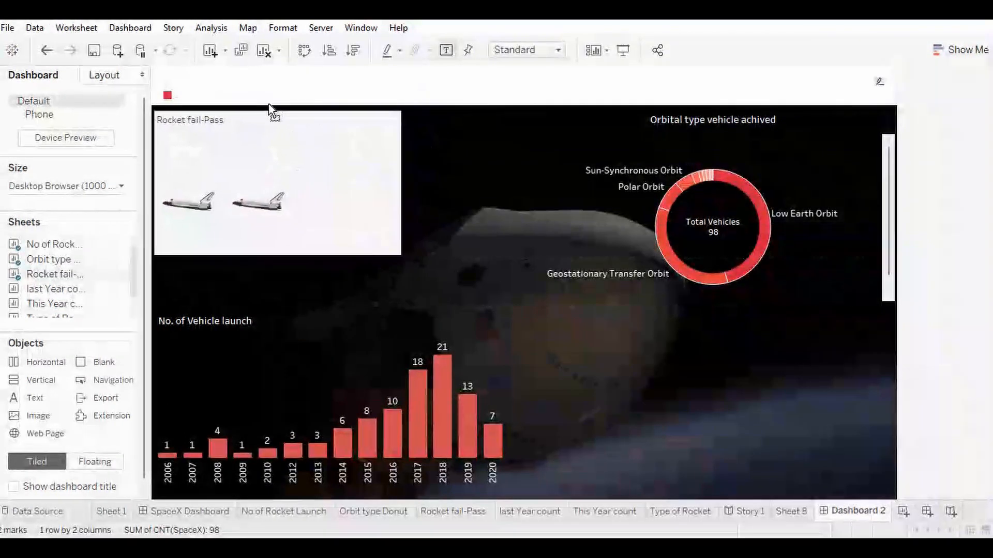
click(479, 222)
click(349, 209)
drag(401, 255, 369, 252)
click(377, 204)
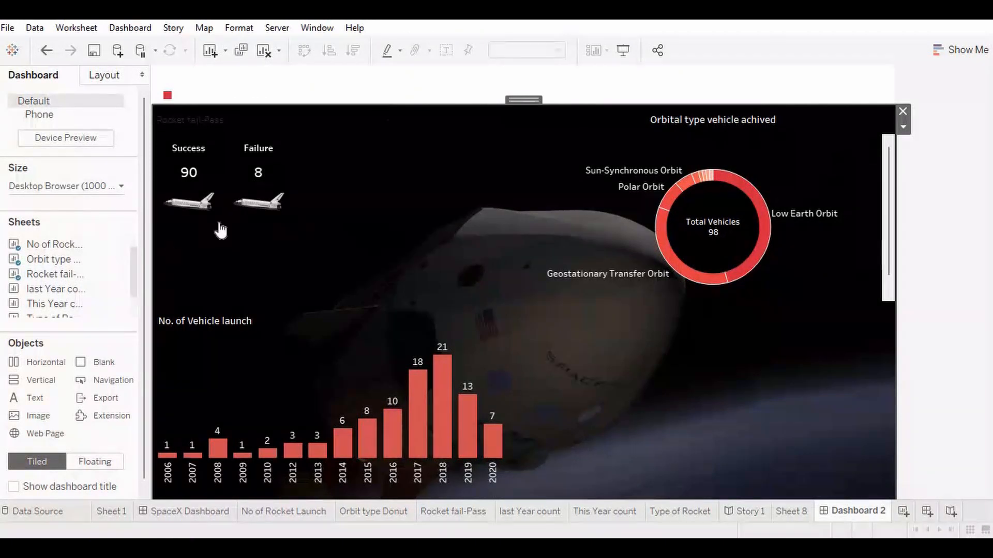
Step: Add the last Year count sheet as a floating object beside the Success and Failure figures and narrow it to fit its rocket
right_click(70, 292)
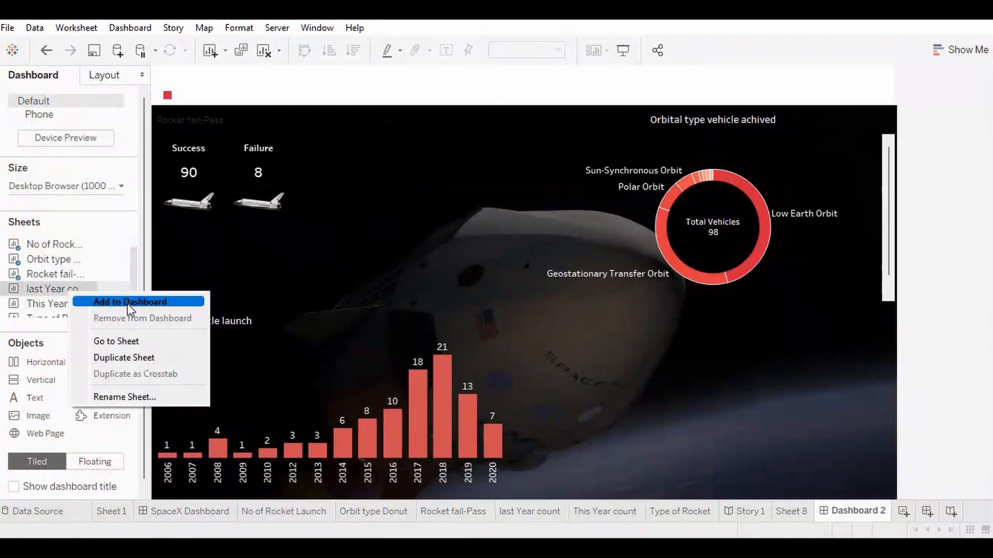
click(127, 303)
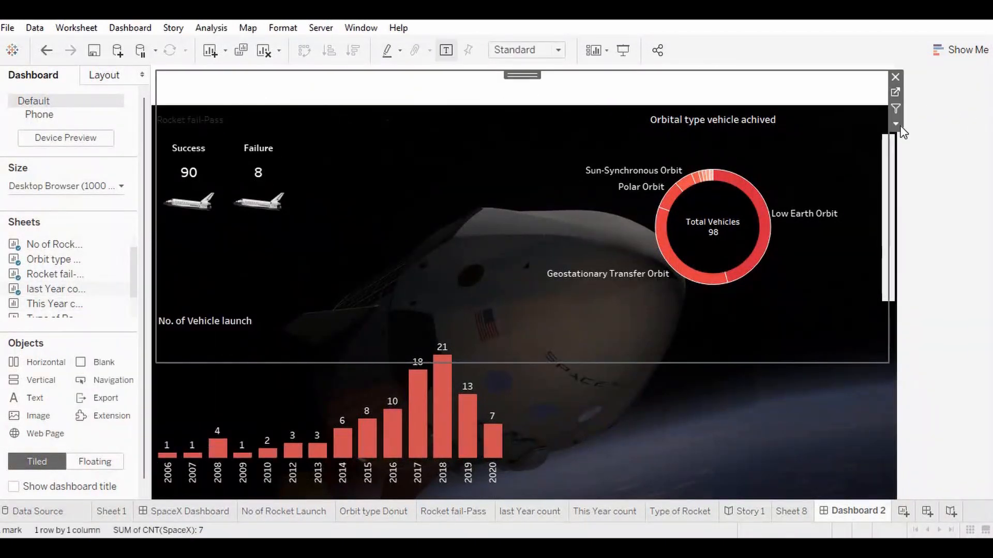
click(895, 124)
click(910, 358)
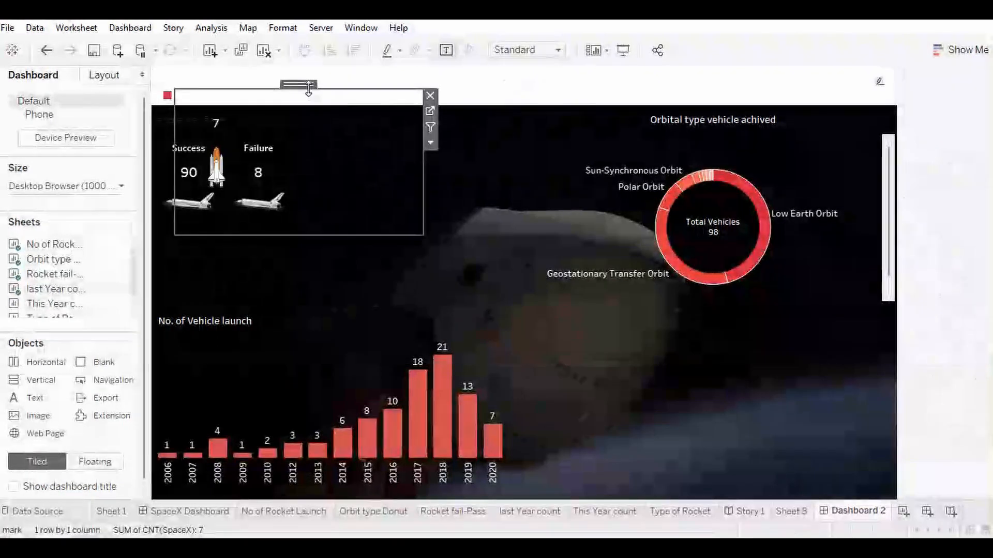
drag(308, 88, 434, 108)
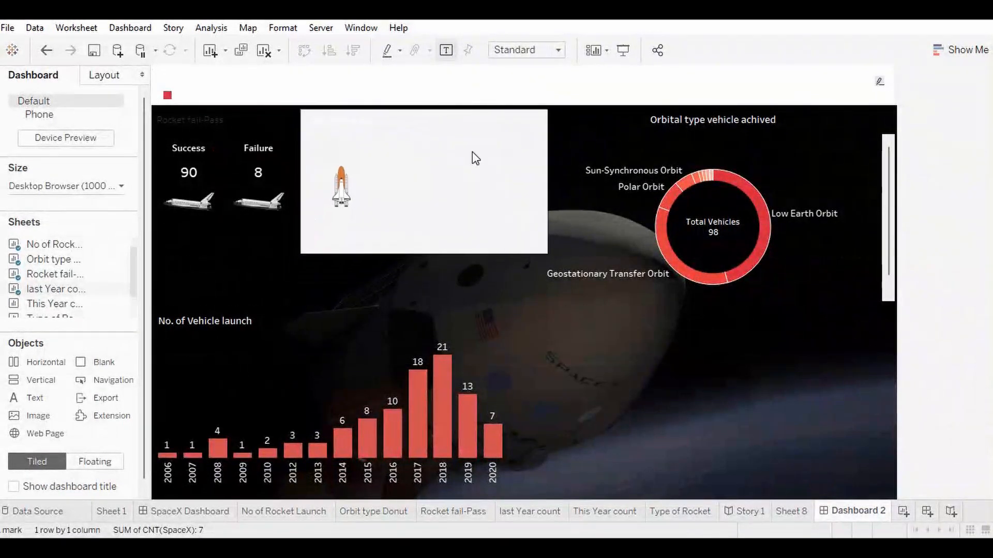
drag(476, 217, 418, 205)
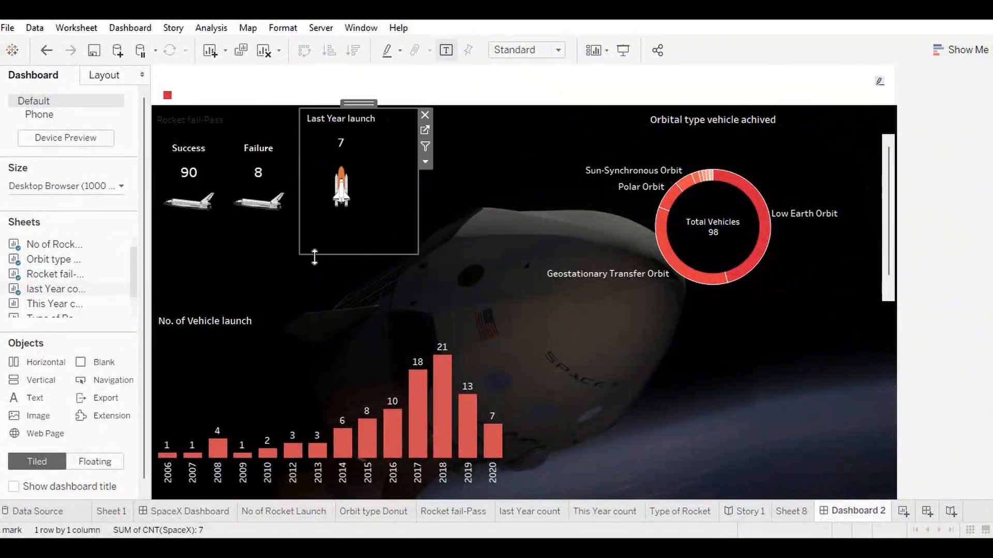
Step: Add the This Year count sheet as a floating object beside Last Year launch and narrow it to clear the donut chart
right_click(57, 306)
click(103, 312)
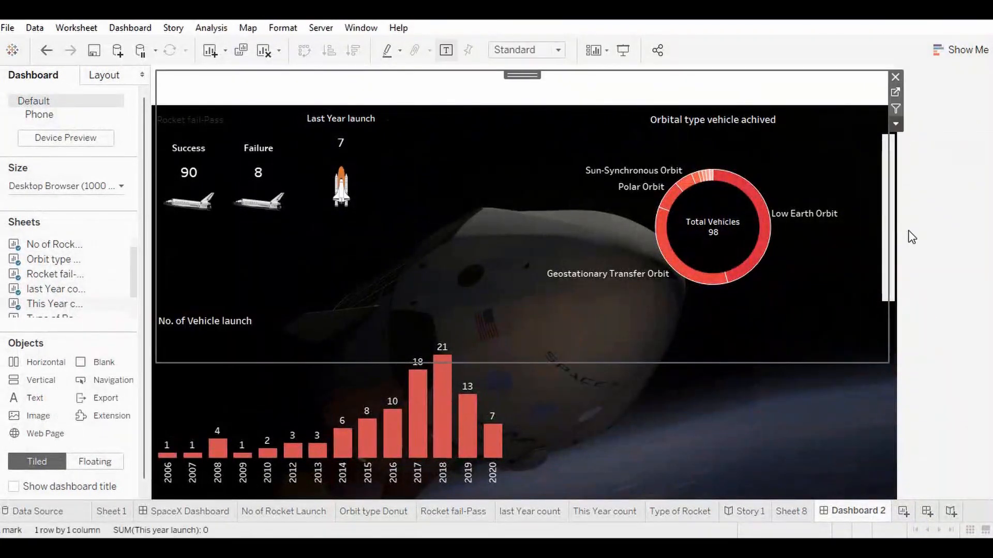
click(895, 124)
click(909, 360)
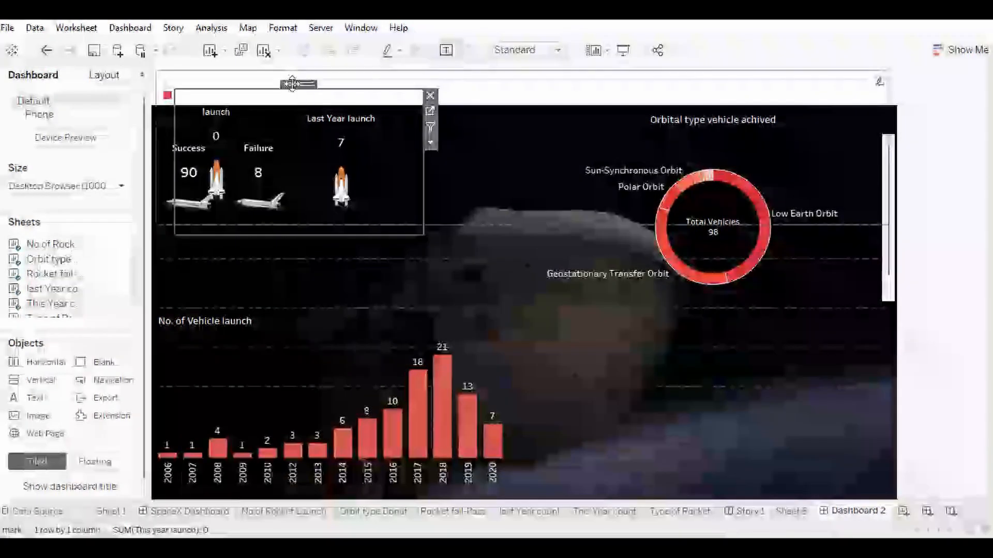
drag(292, 83, 511, 106)
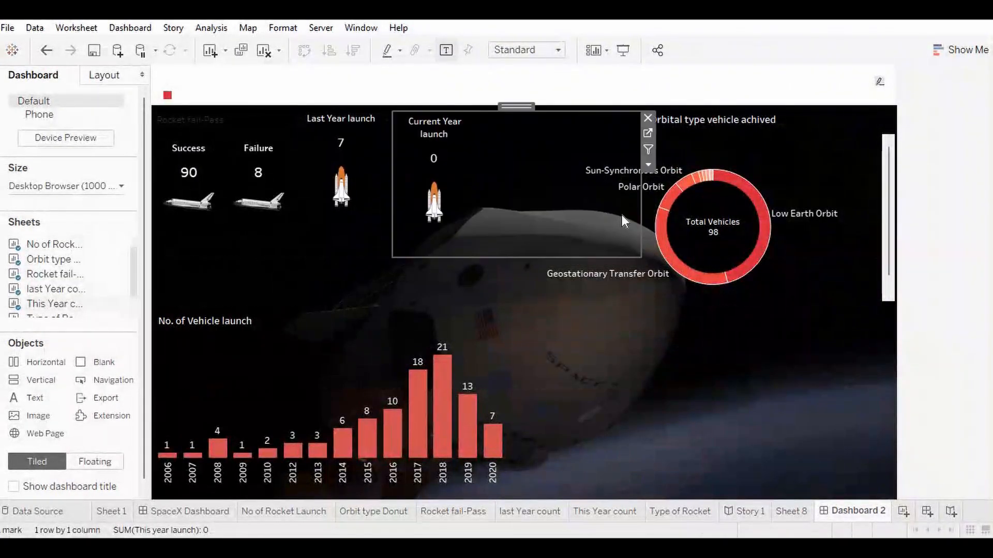
drag(641, 243, 507, 287)
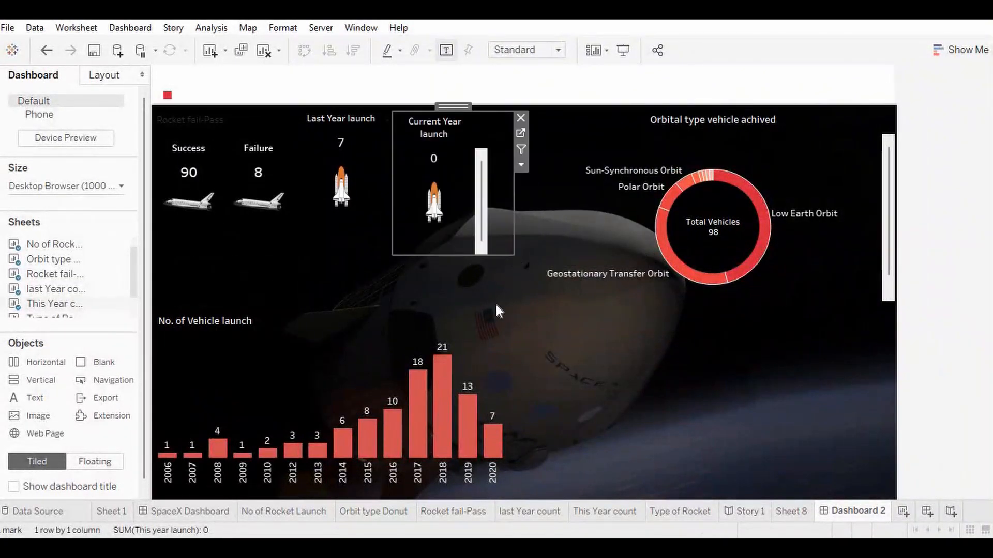
click(495, 309)
Step: Add the Type of Rocket sheet as a floating object below the donut chart and enlarge it to the background's lower-right corner
scroll(74, 284, down, 2)
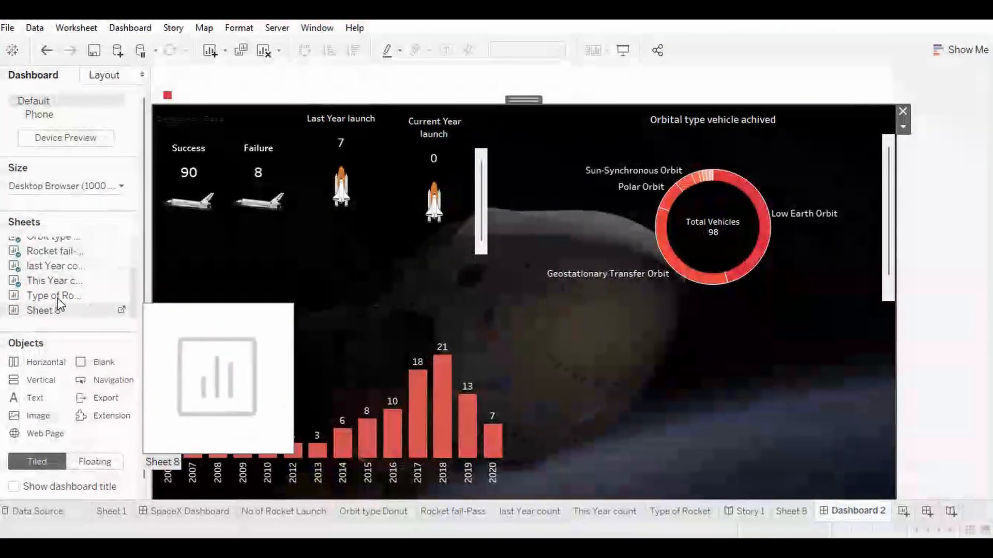
right_click(93, 310)
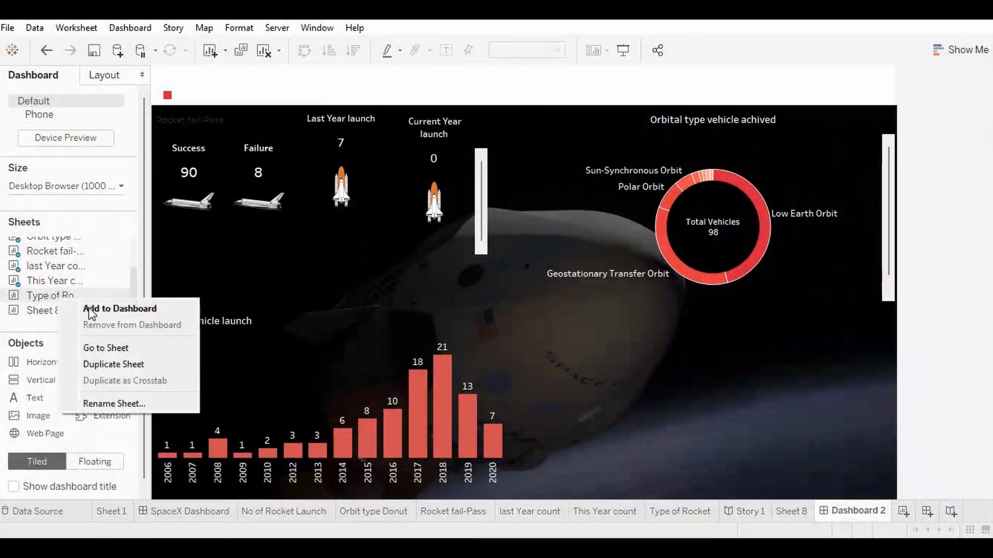
click(165, 307)
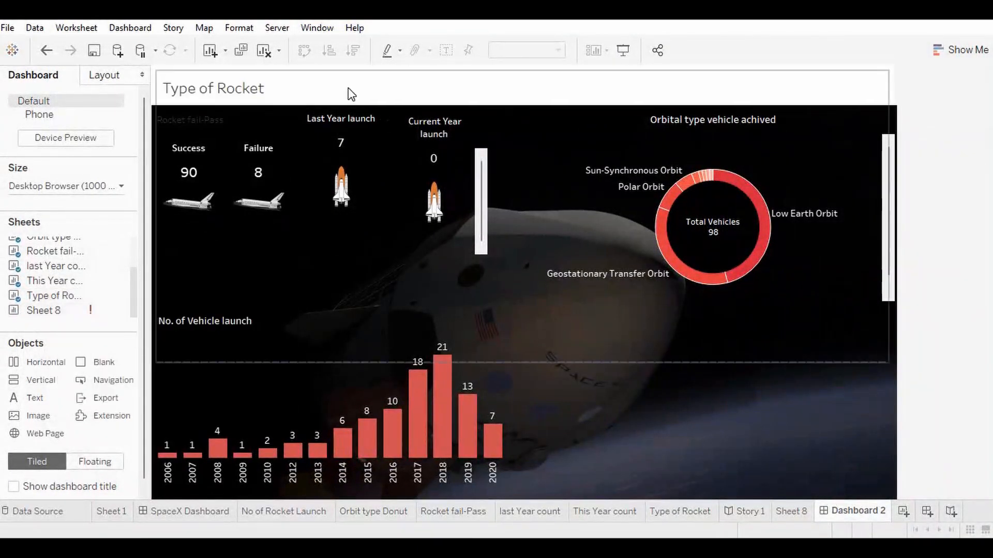
click(898, 124)
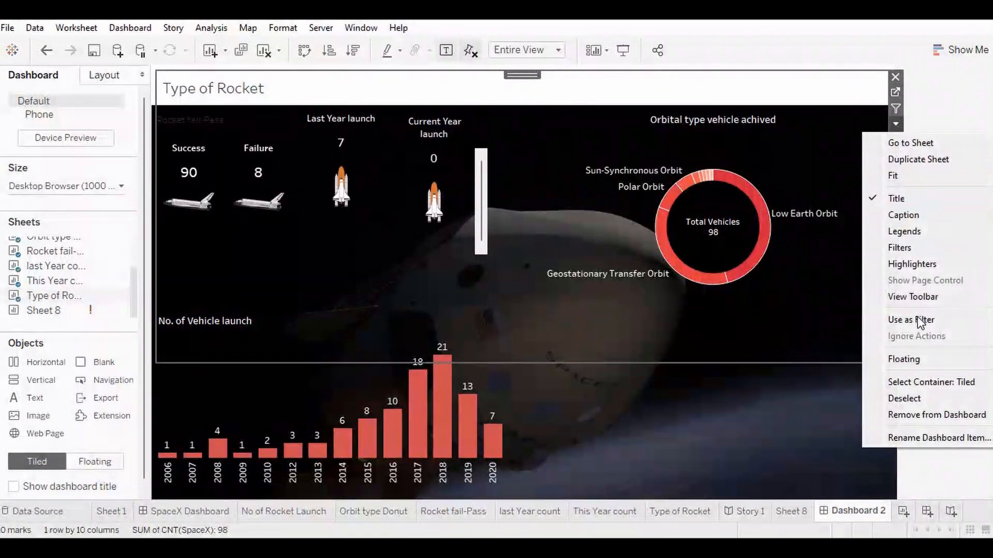
click(854, 358)
drag(310, 82, 645, 284)
drag(749, 436, 897, 499)
click(940, 329)
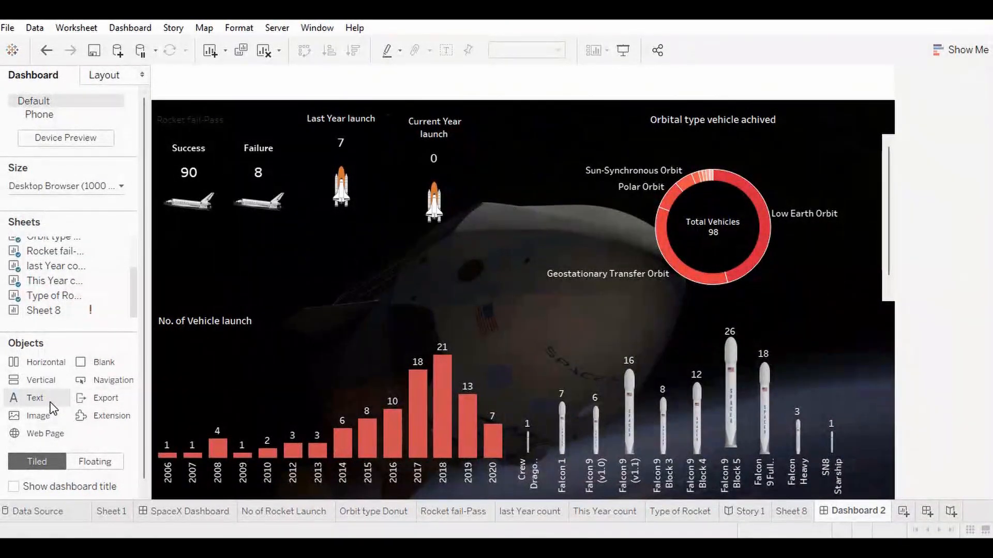
Step: Copy the title text "Dashboard Till 2021 | Rocket launch by SpaceX" from the heading of the finished SpaceX Dashboard
drag(51, 404, 295, 310)
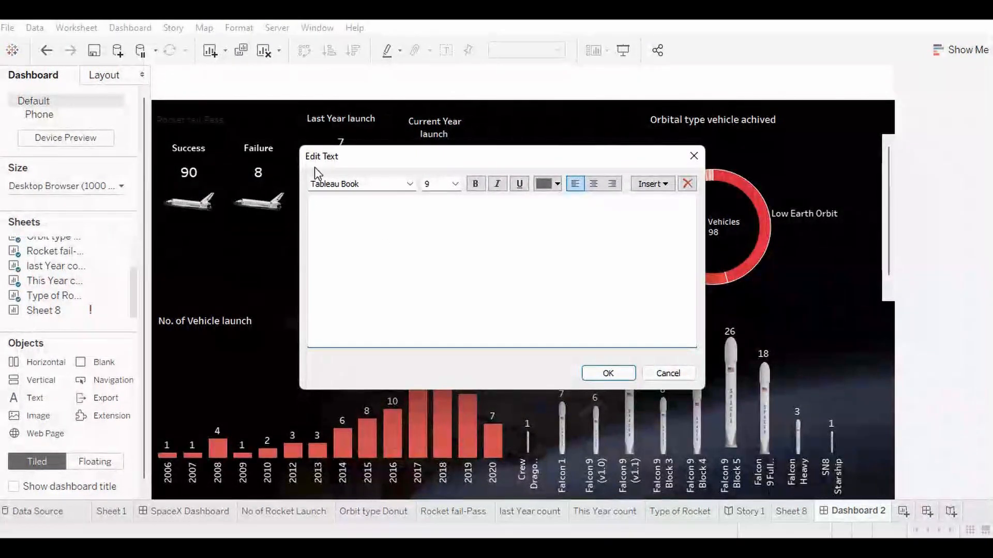
click(688, 375)
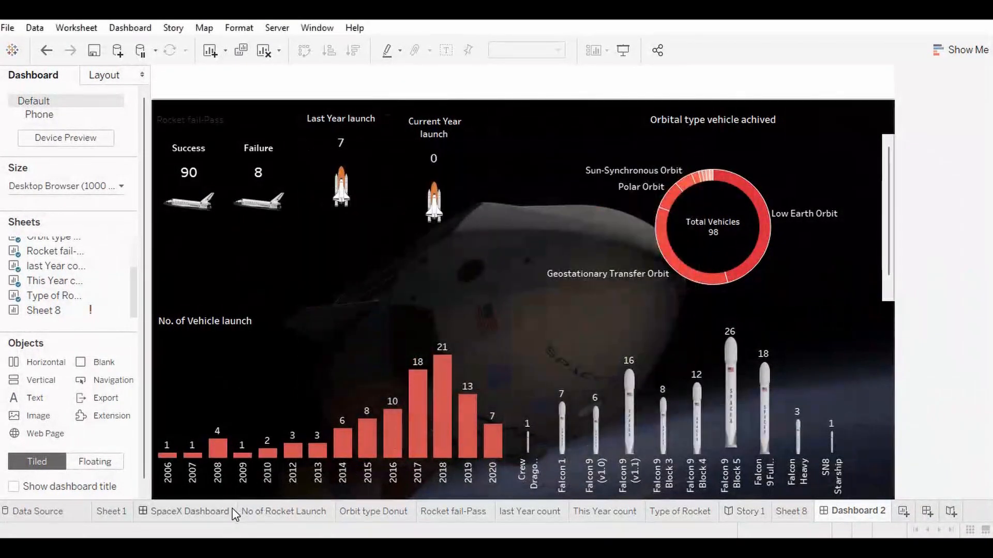
click(217, 512)
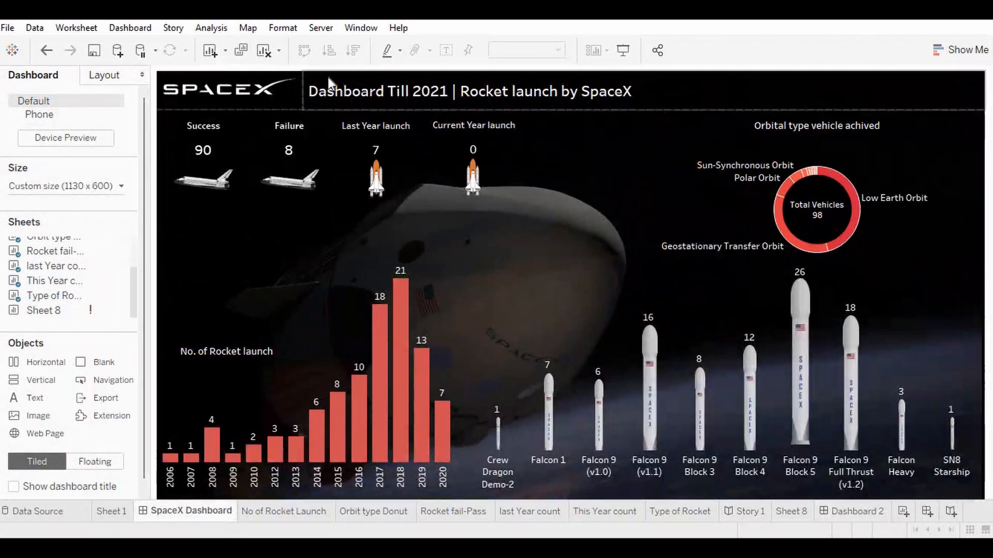
double_click(328, 77)
drag(639, 209, 310, 209)
key(ctrl+c)
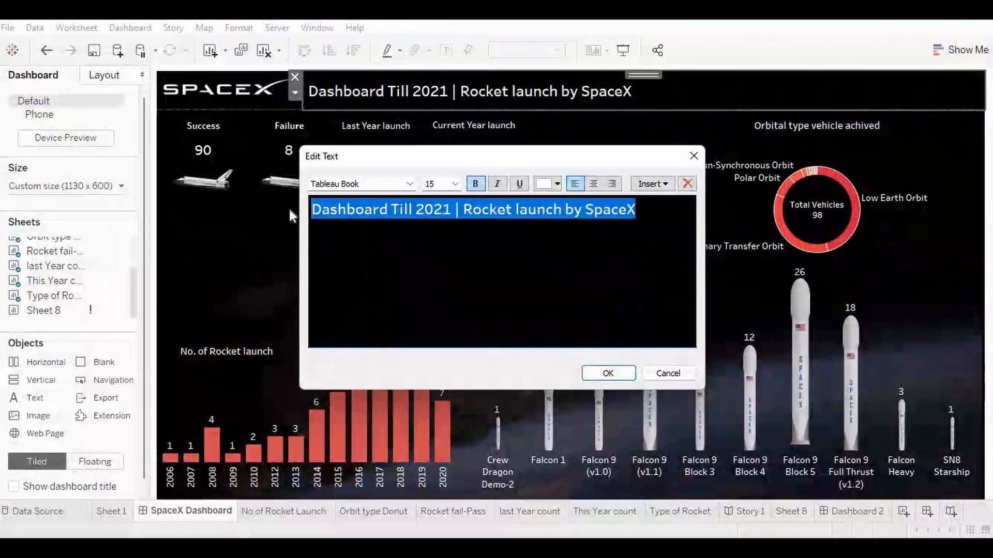
key(Escape)
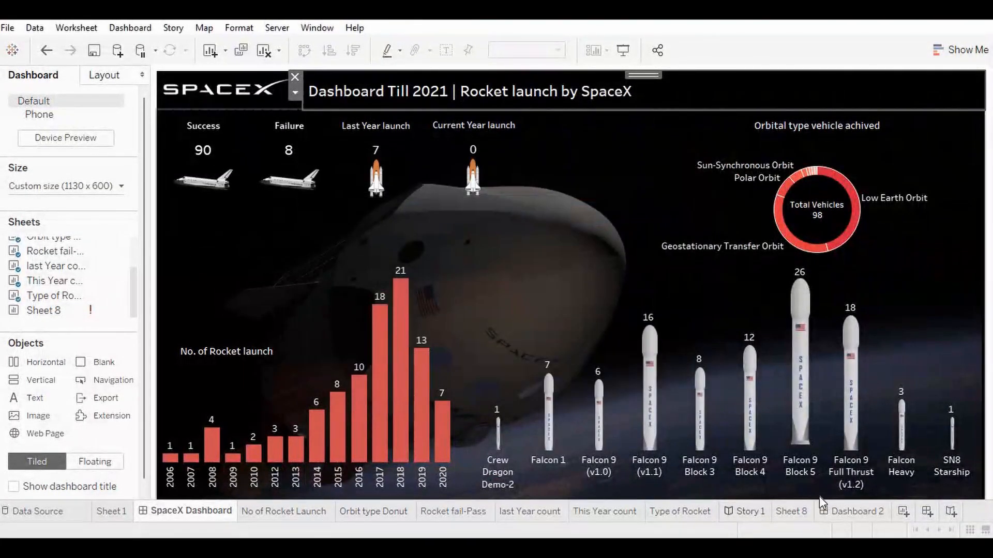
Step: Add a text object to Dashboard 2 and fill it with the copied title "Dashboard Till 2021 | Rocket launch by SpaceX"
click(842, 510)
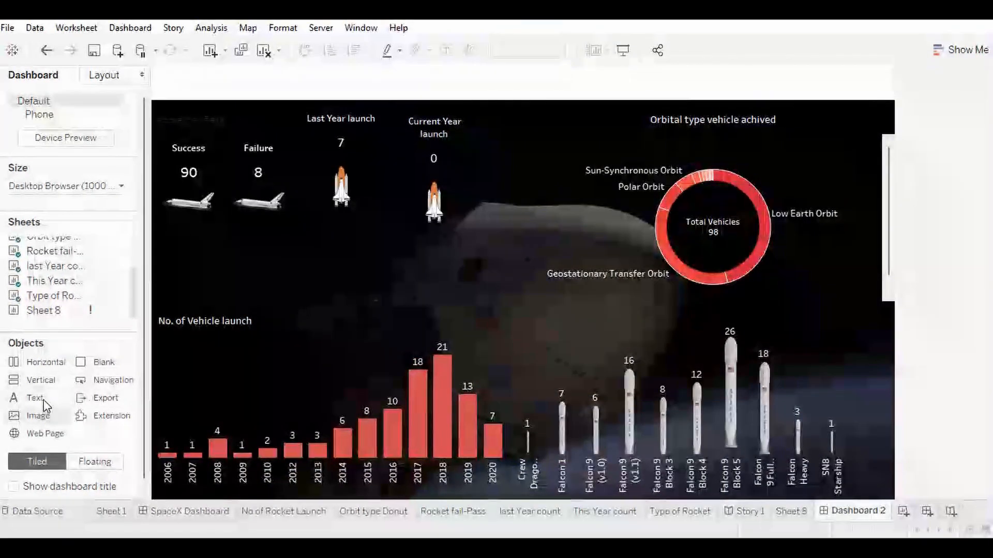
drag(35, 398, 398, 242)
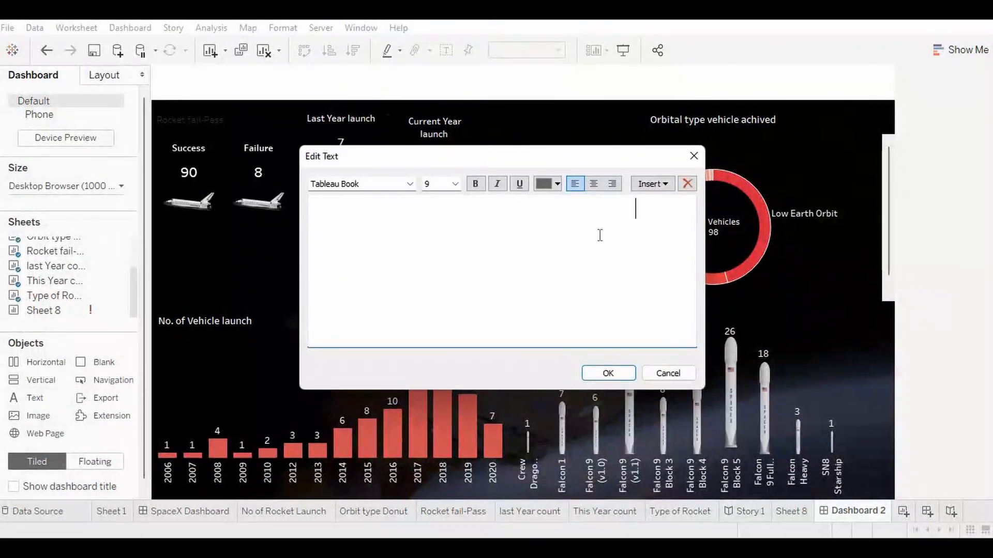
key(ctrl+v)
key(ctrl+a)
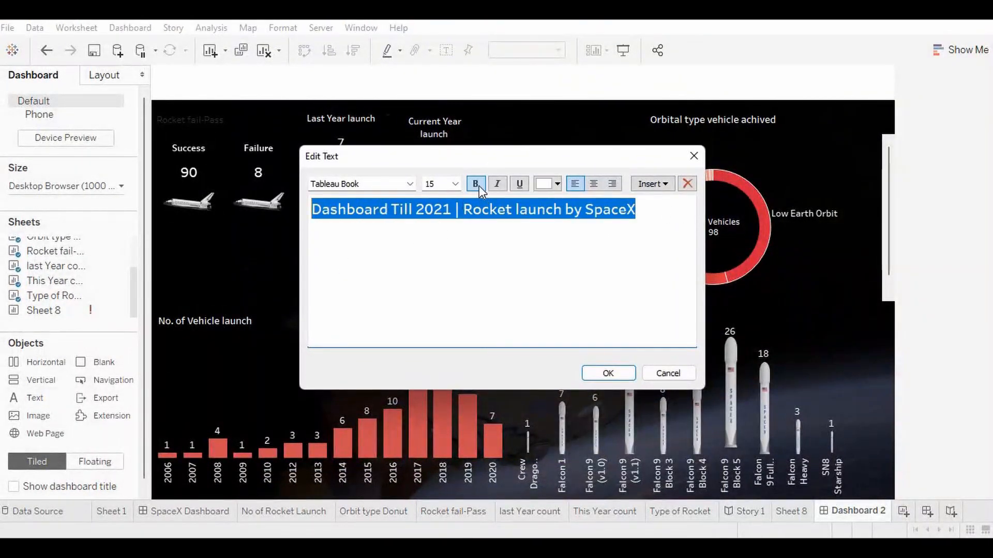
Step: Colour the title text black and change its year to 2020
click(548, 187)
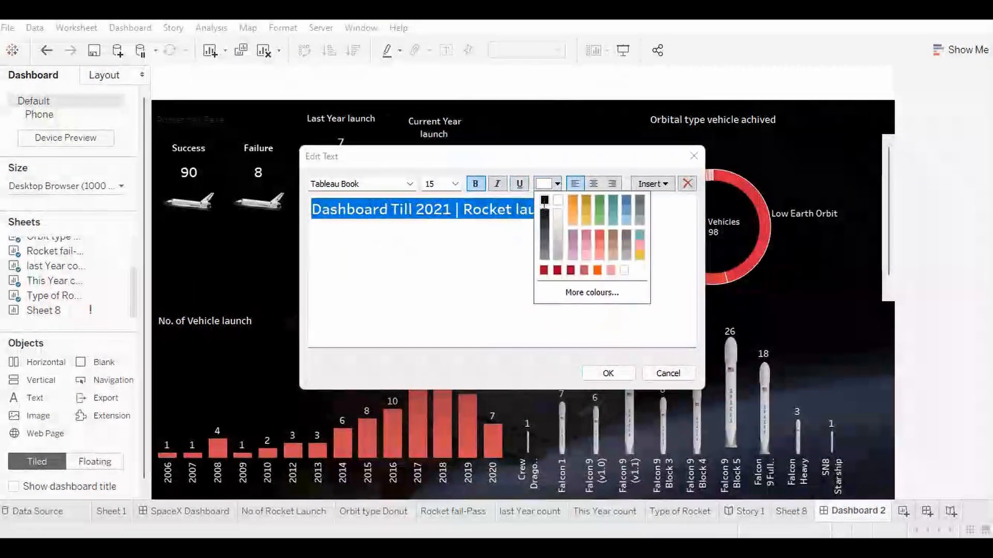
click(544, 200)
click(494, 264)
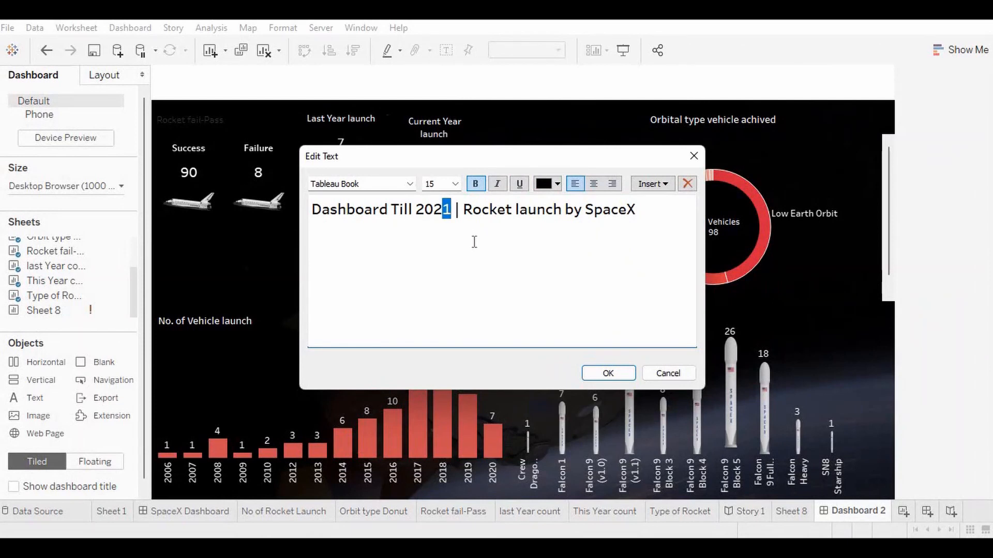
text(0)
click(608, 374)
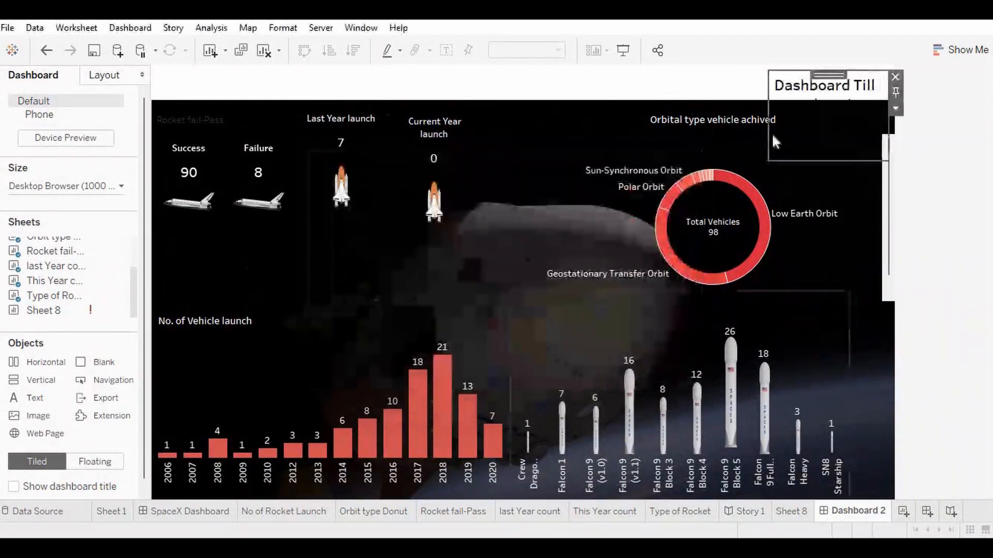
Step: Make the title object floating, move it above the charts and reduce its height to fit the white strip over the background image
click(895, 109)
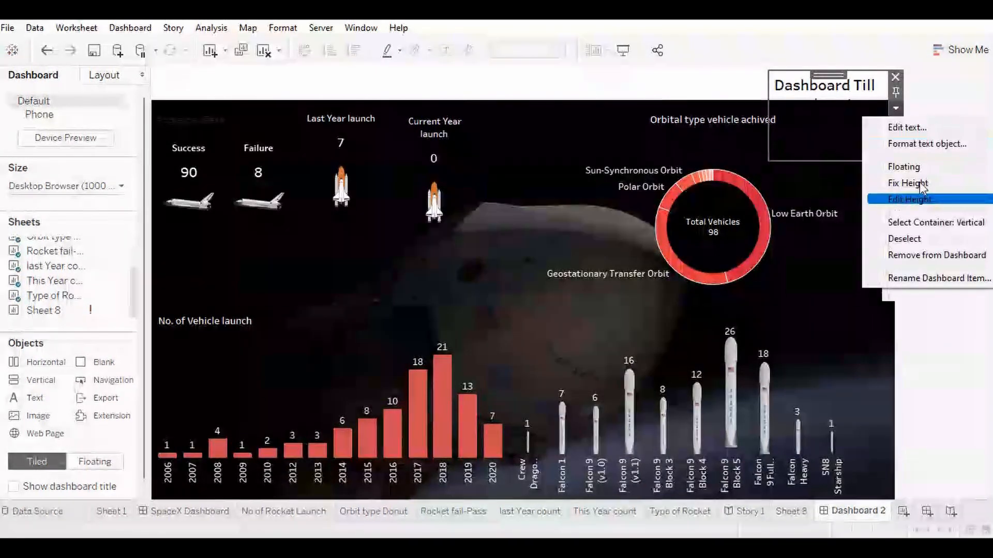
click(914, 169)
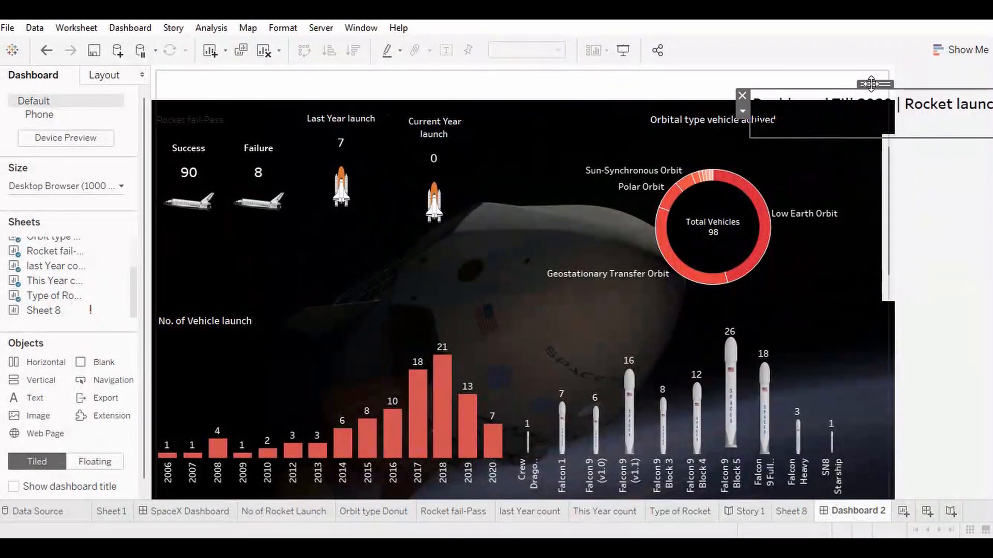
drag(875, 84, 359, 71)
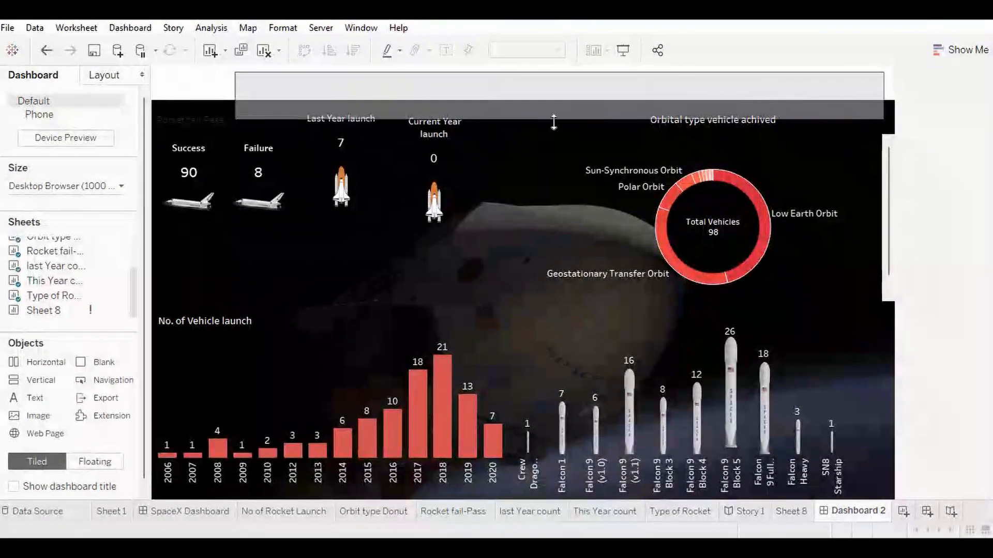
drag(532, 112, 530, 98)
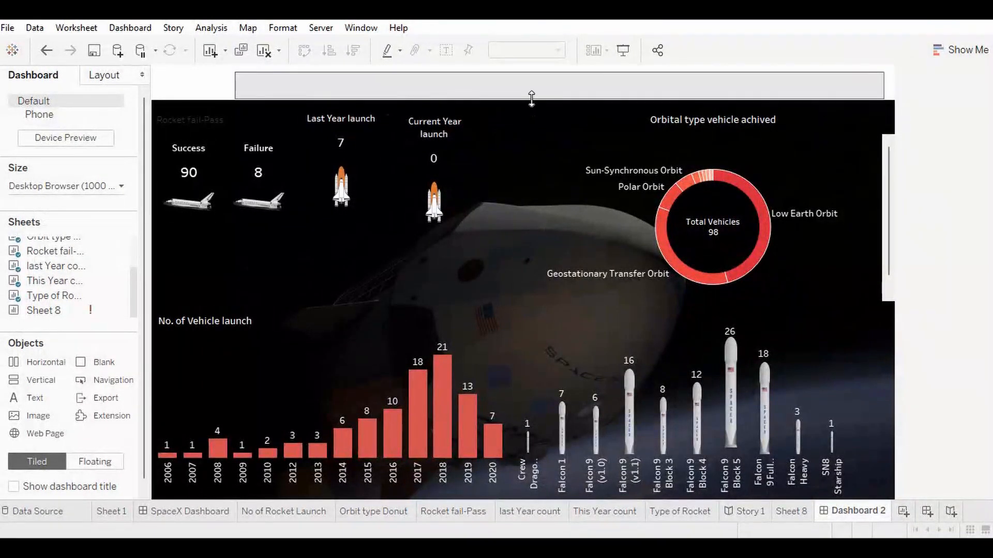
right_click(597, 87)
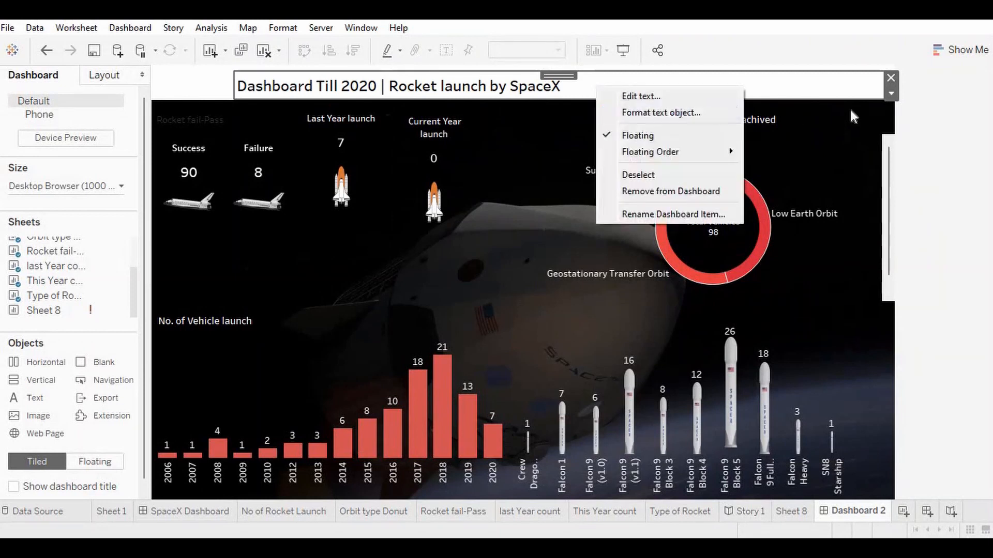
click(683, 116)
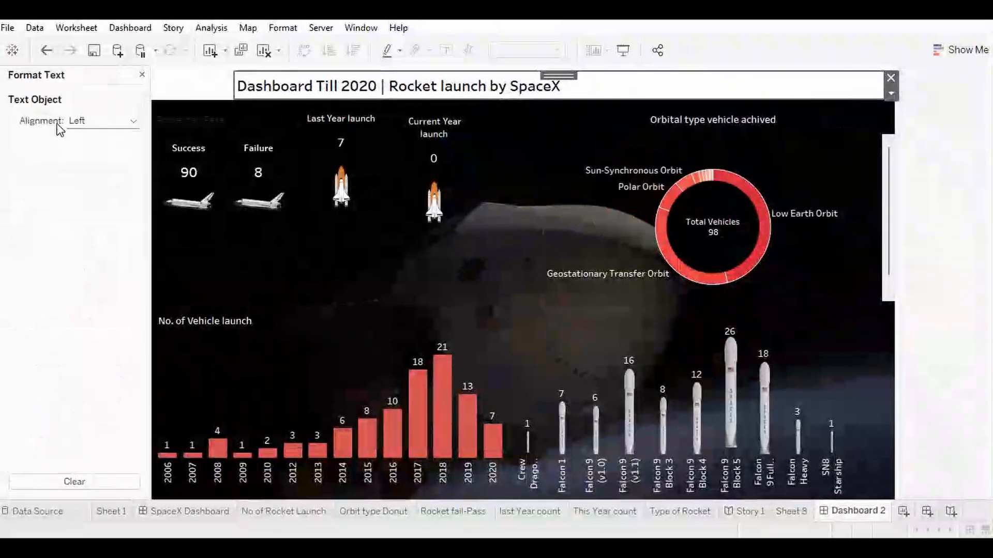
click(132, 121)
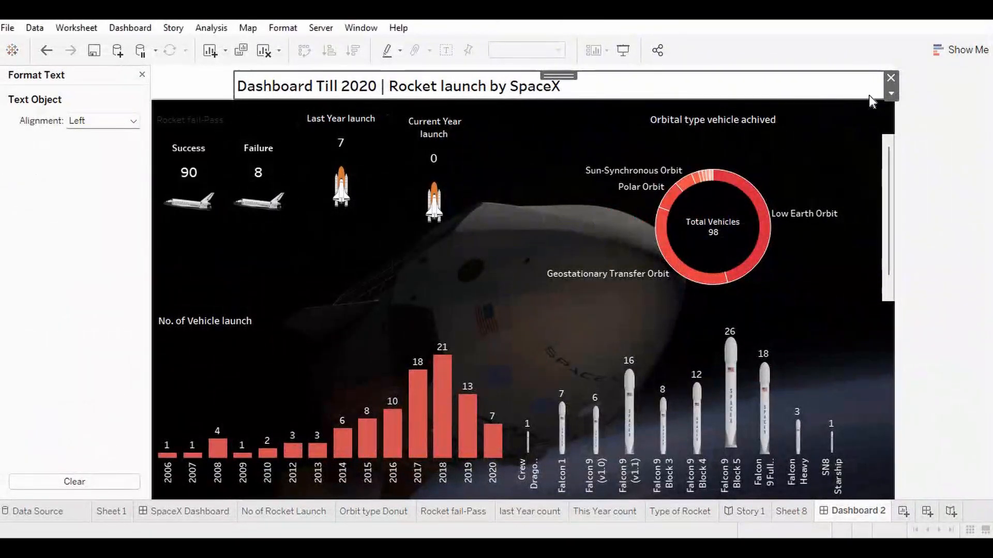
Step: Recolour the whole title text "Dashboard Till 2020 | Rocket launch by SpaceX" white
click(890, 94)
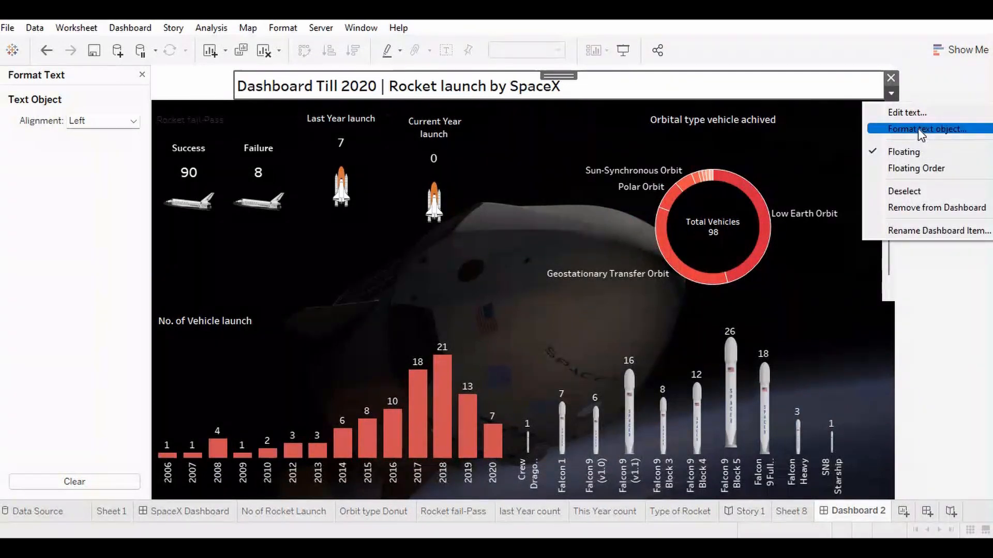
click(917, 114)
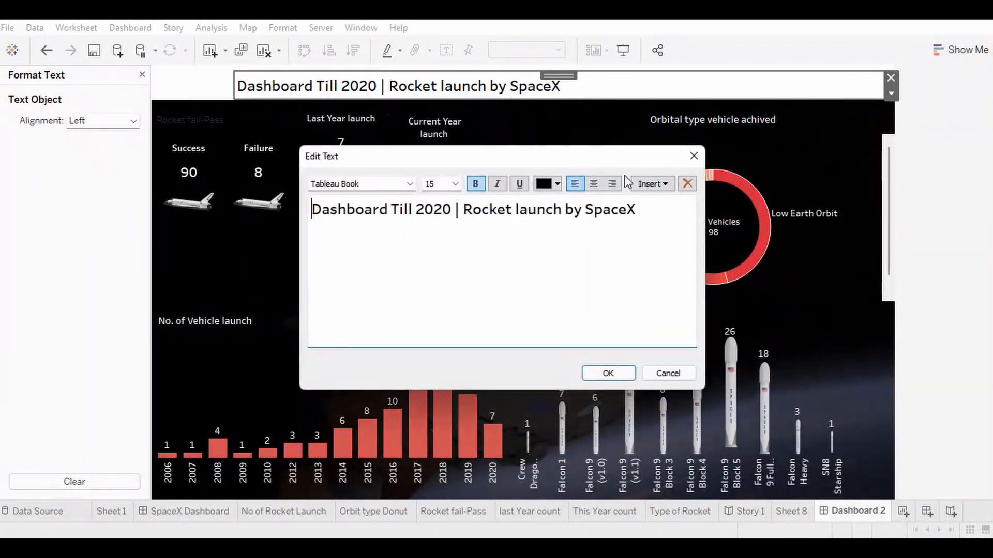
click(556, 185)
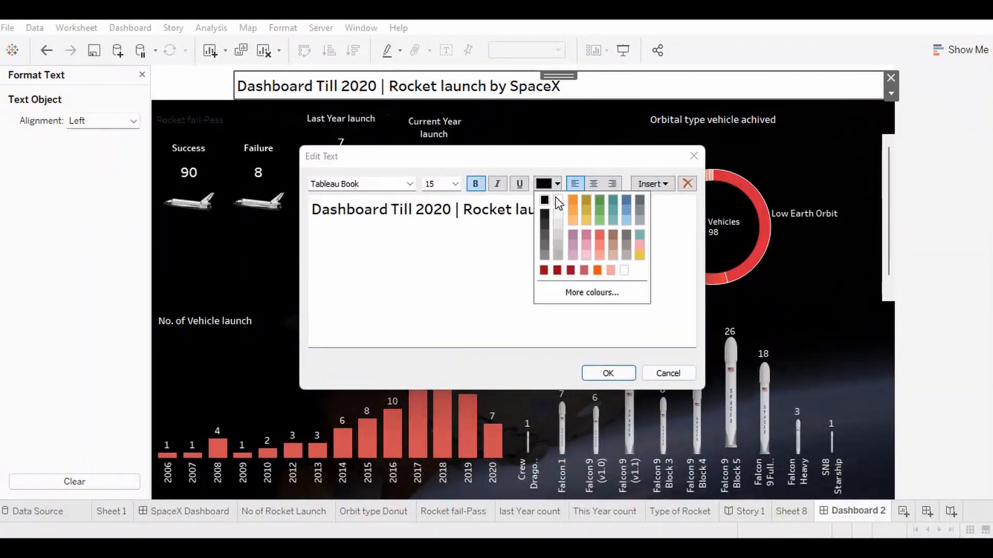
click(558, 199)
drag(642, 220, 310, 209)
click(557, 184)
click(561, 201)
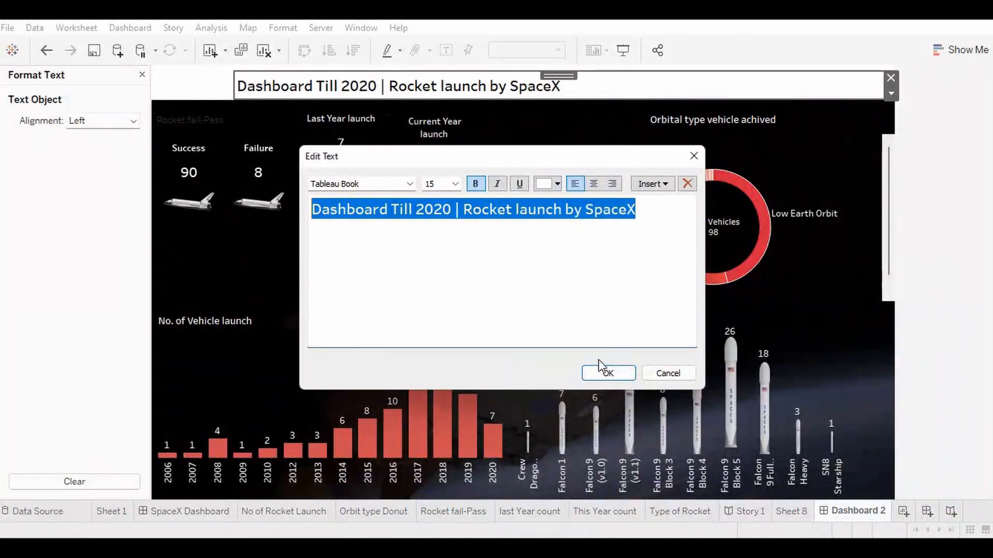
click(608, 373)
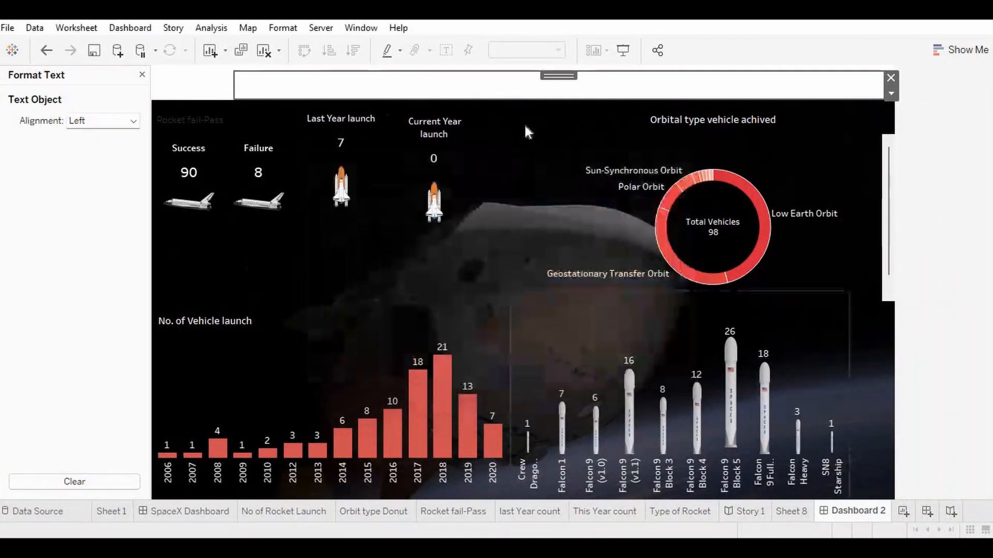
click(890, 94)
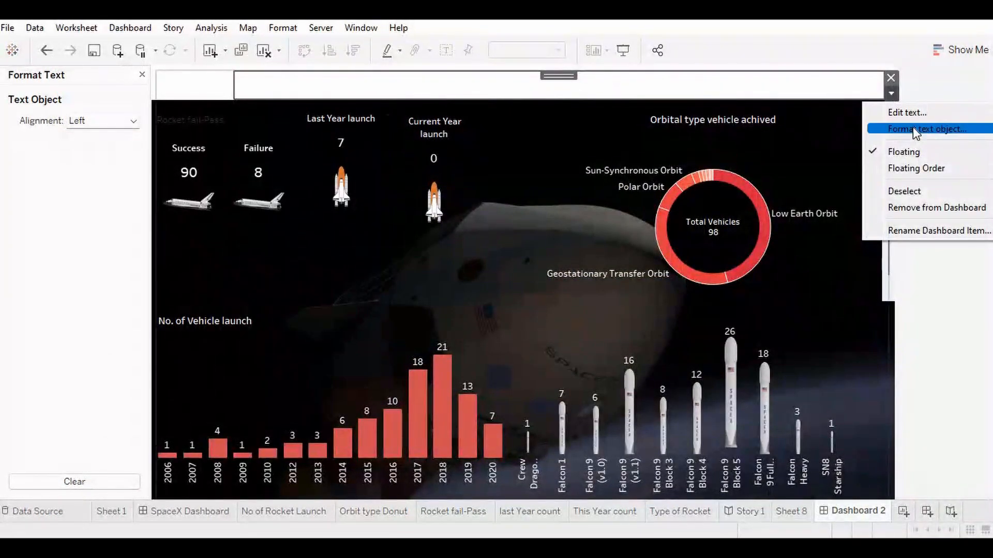
click(914, 127)
click(140, 75)
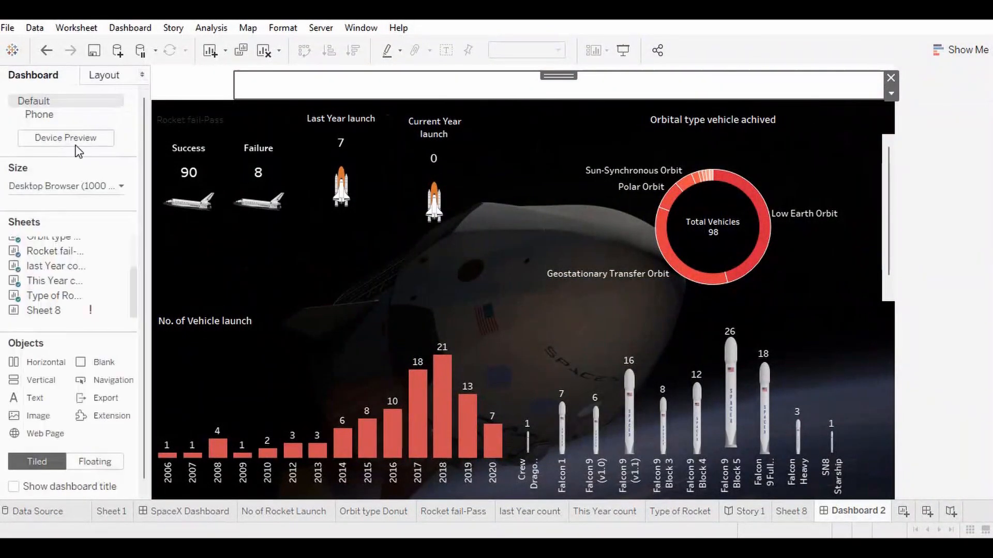
Step: Give the title text object a solid black background
click(102, 75)
click(93, 287)
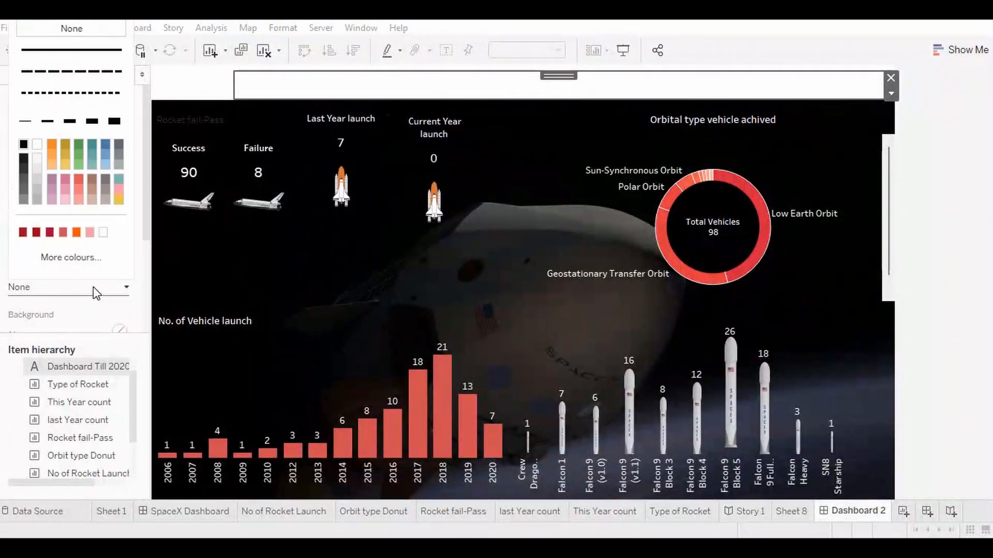
click(118, 333)
click(119, 331)
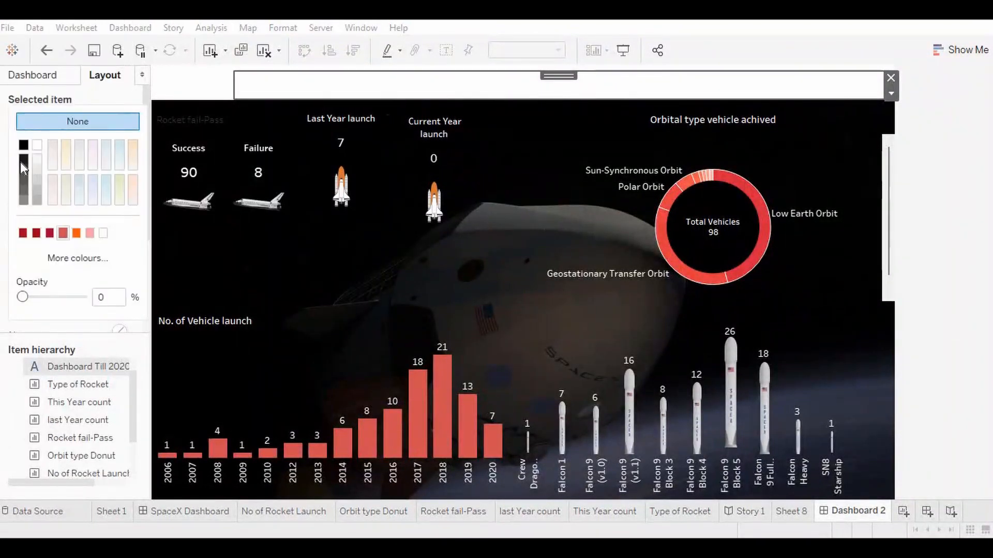
click(23, 146)
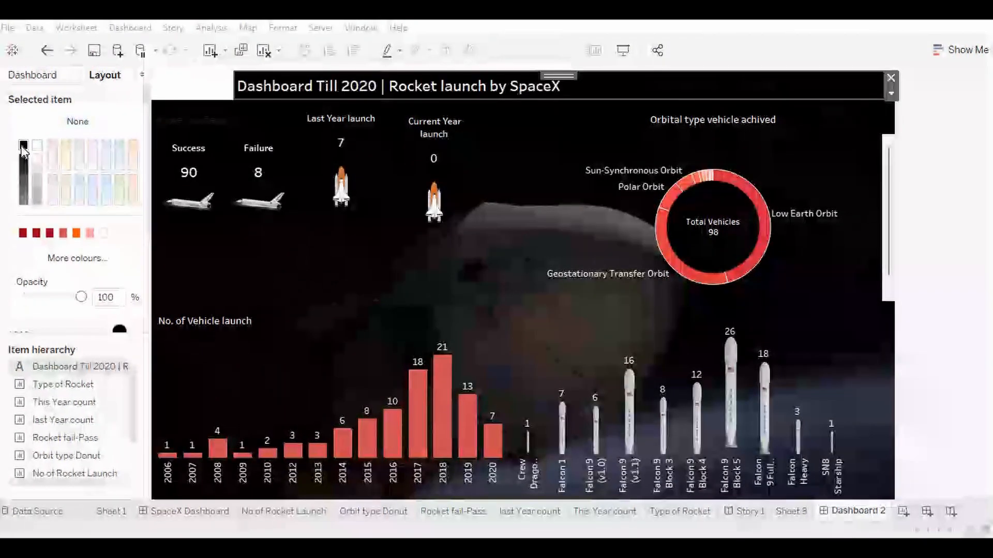
click(902, 132)
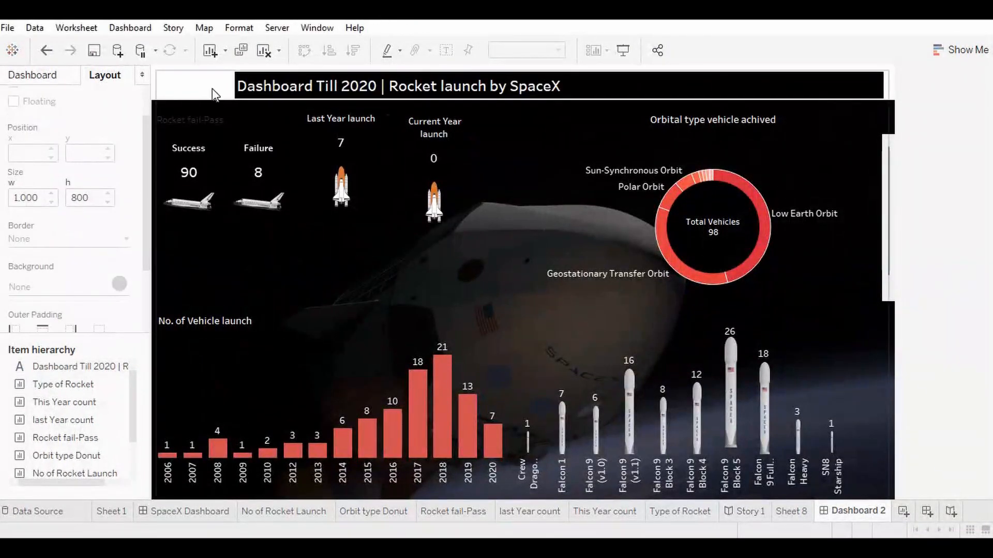
Step: Add an image object to the dashboard using Logo.JPG, without the fit or centre options
click(44, 78)
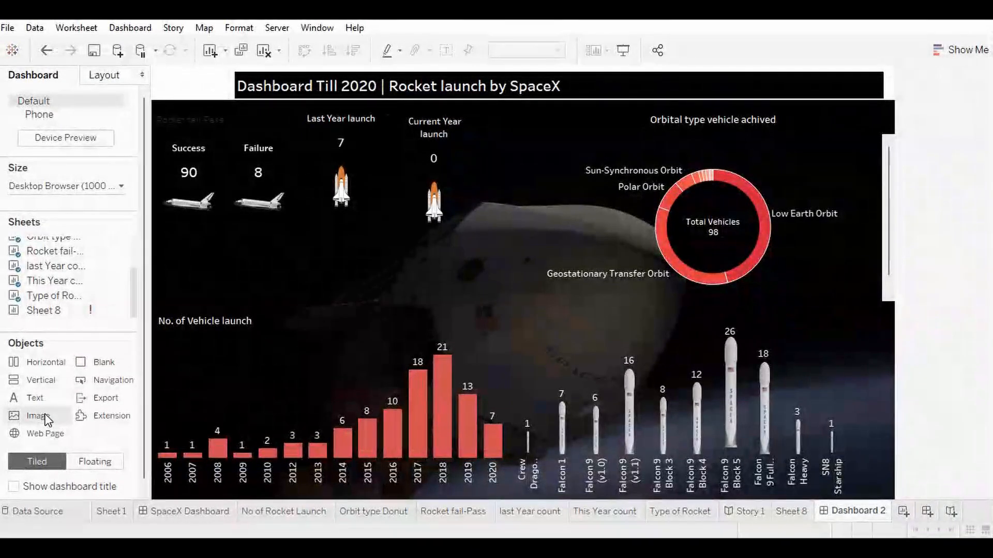
drag(46, 422, 288, 204)
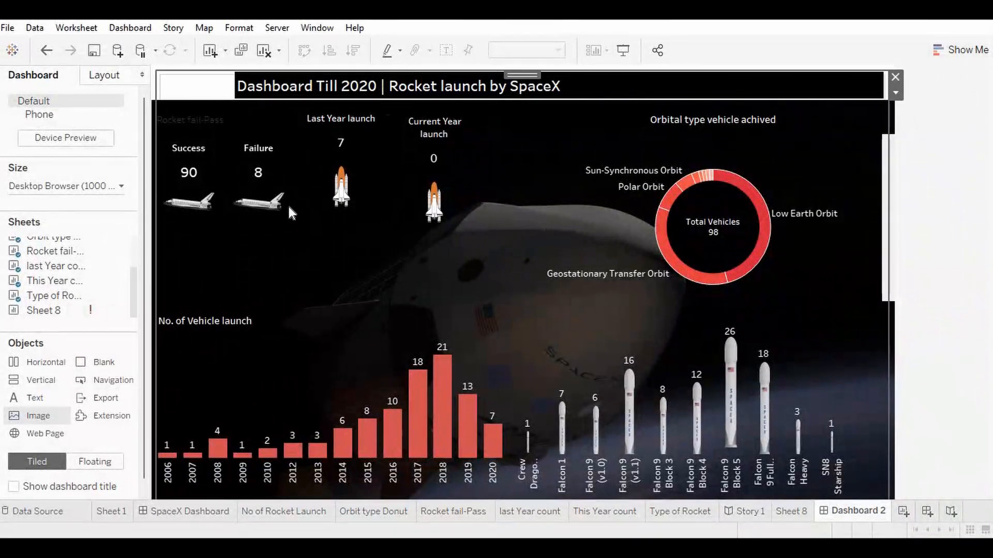
click(583, 171)
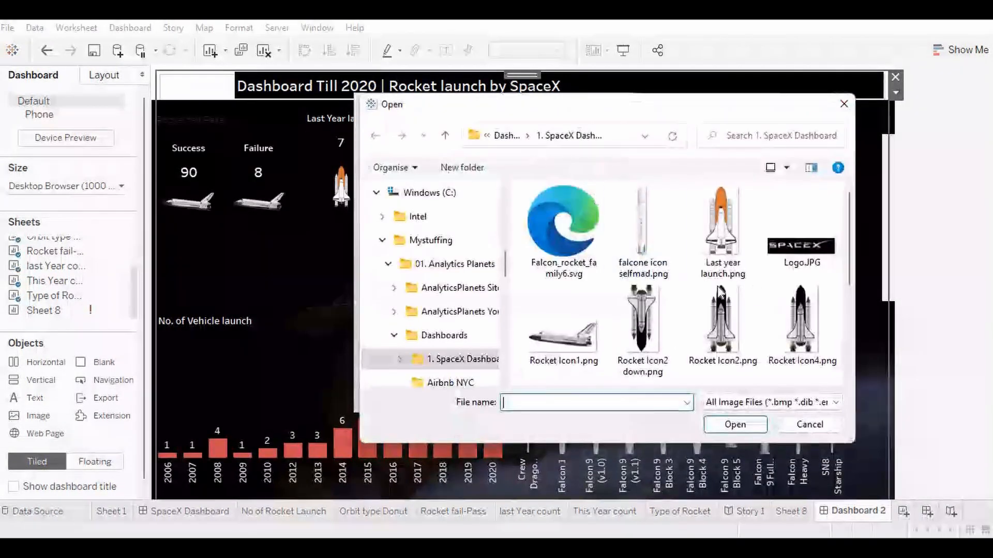
click(808, 248)
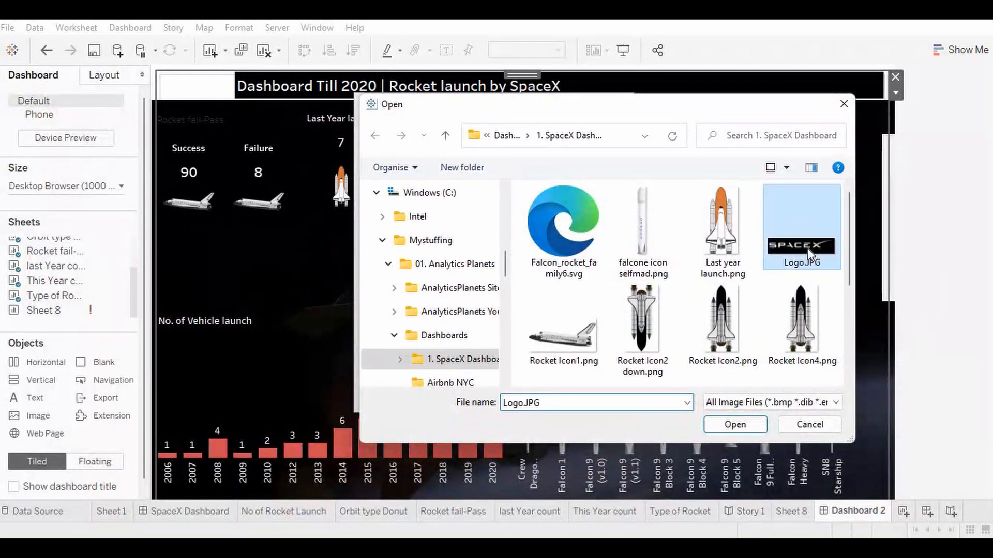
click(752, 427)
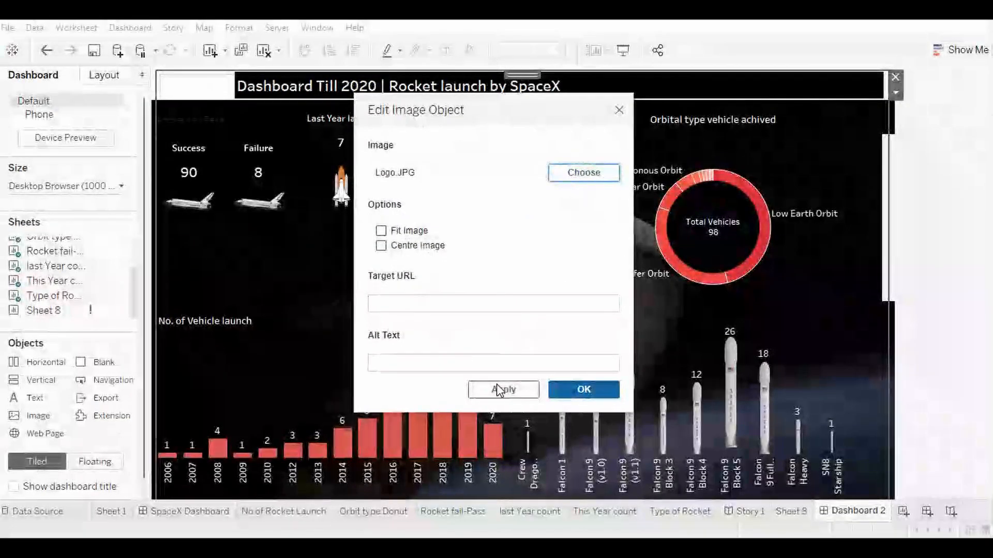
click(592, 392)
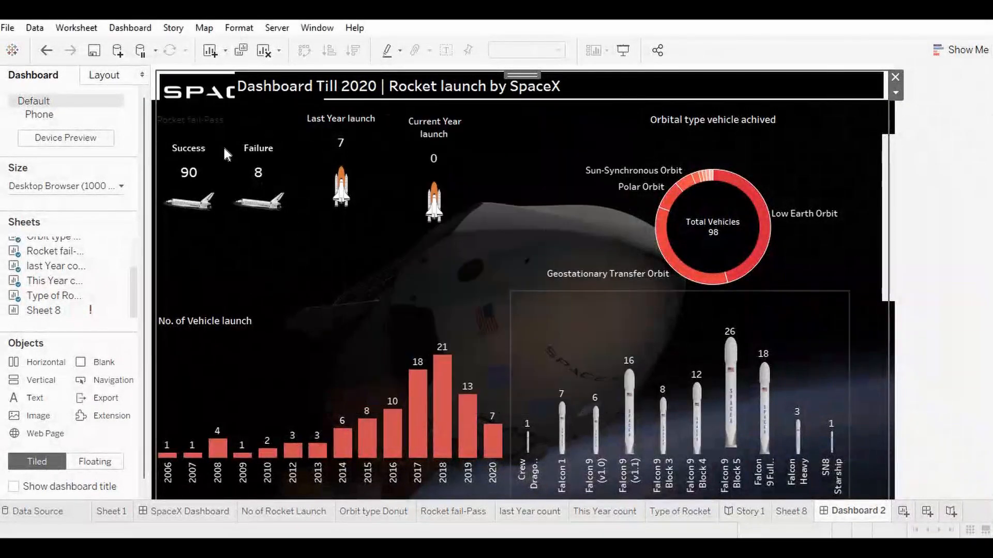
Step: Narrow the title object from its left edge so it starts just past the end of the SpaceX logo
click(293, 80)
drag(237, 81, 323, 86)
click(240, 81)
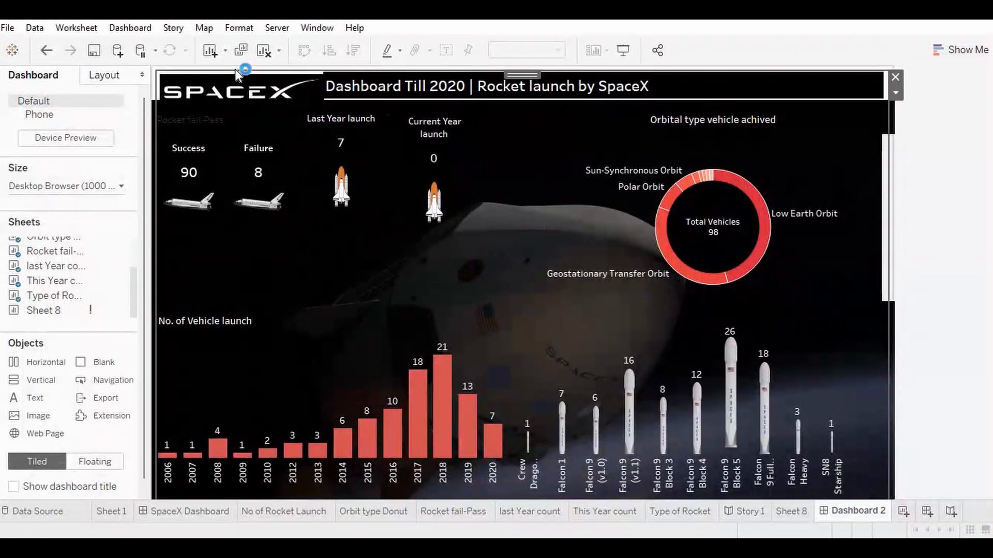